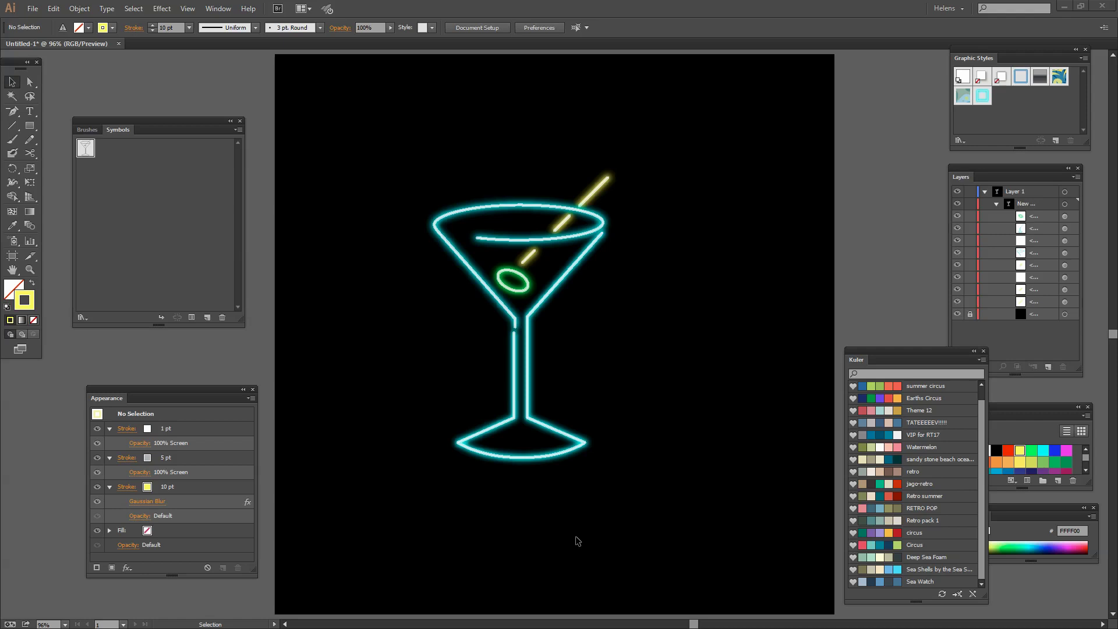
# Create a new 1000 × 1000 px document.
pyautogui.click(33, 9)
pyautogui.click(52, 22)
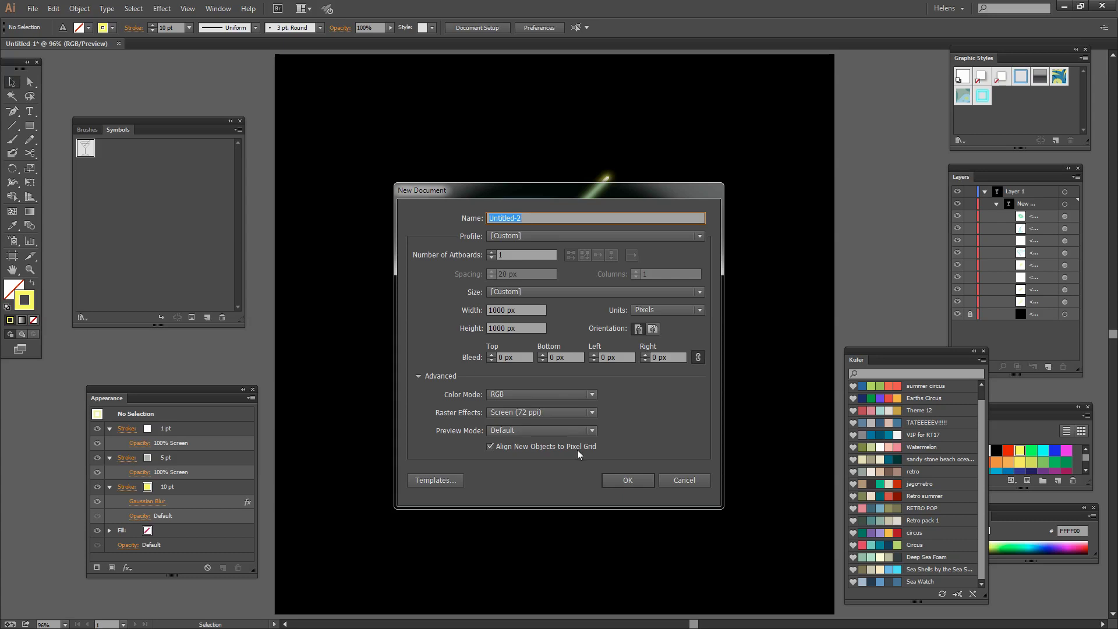
pyautogui.click(626, 479)
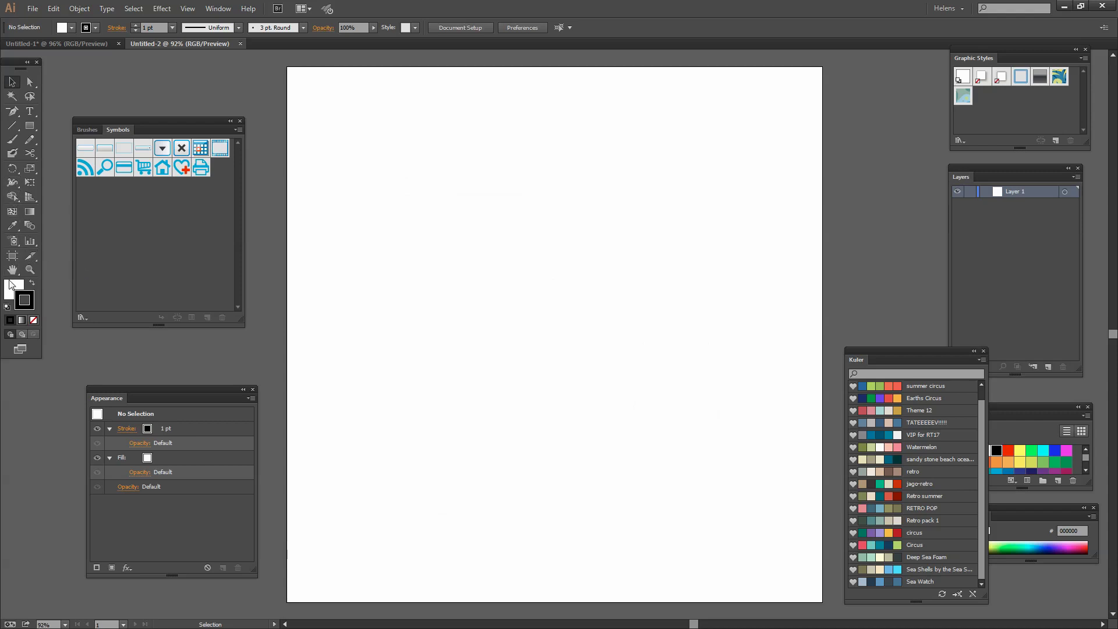
# Draw a black, strokeless rectangle covering the whole artboard.
pyautogui.click(25, 300)
pyautogui.hotkey('shift', 'x')
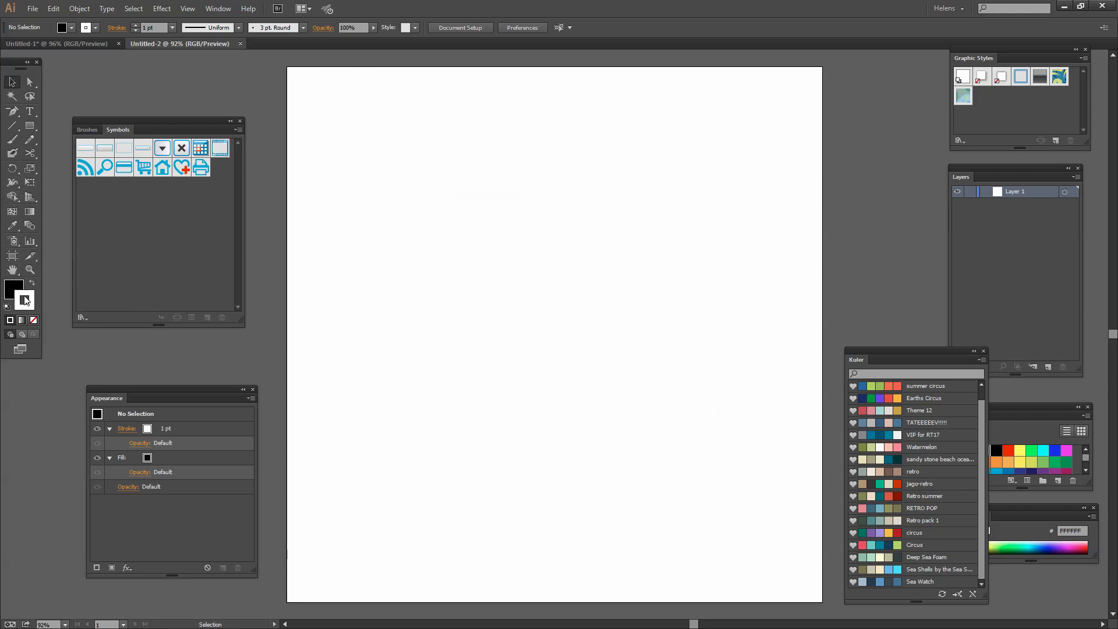
pyautogui.press('/')
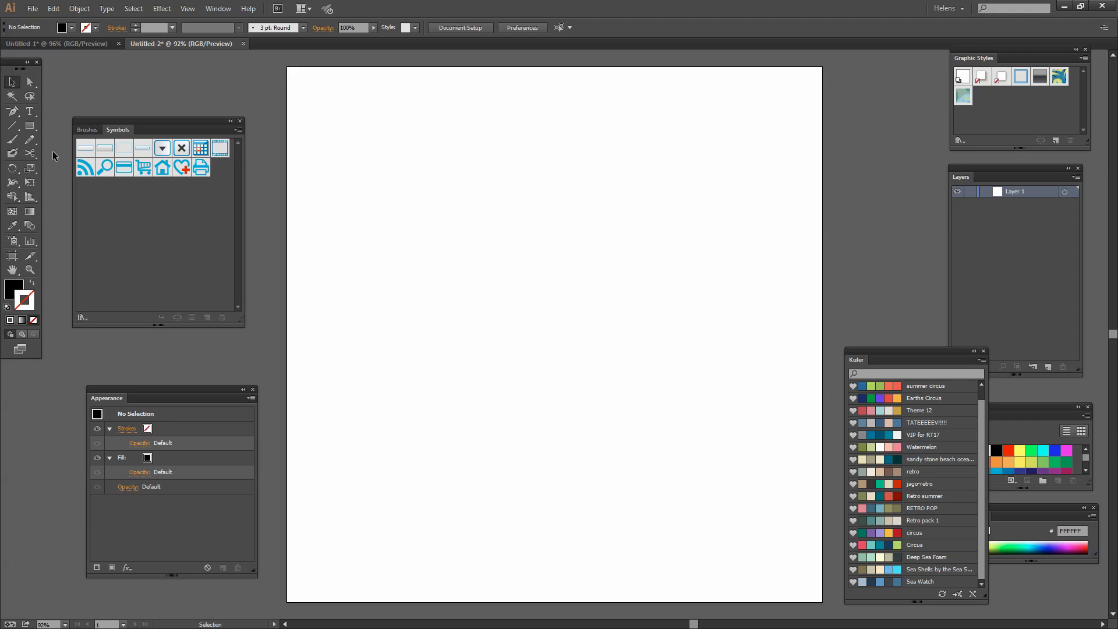
pyautogui.click(29, 125)
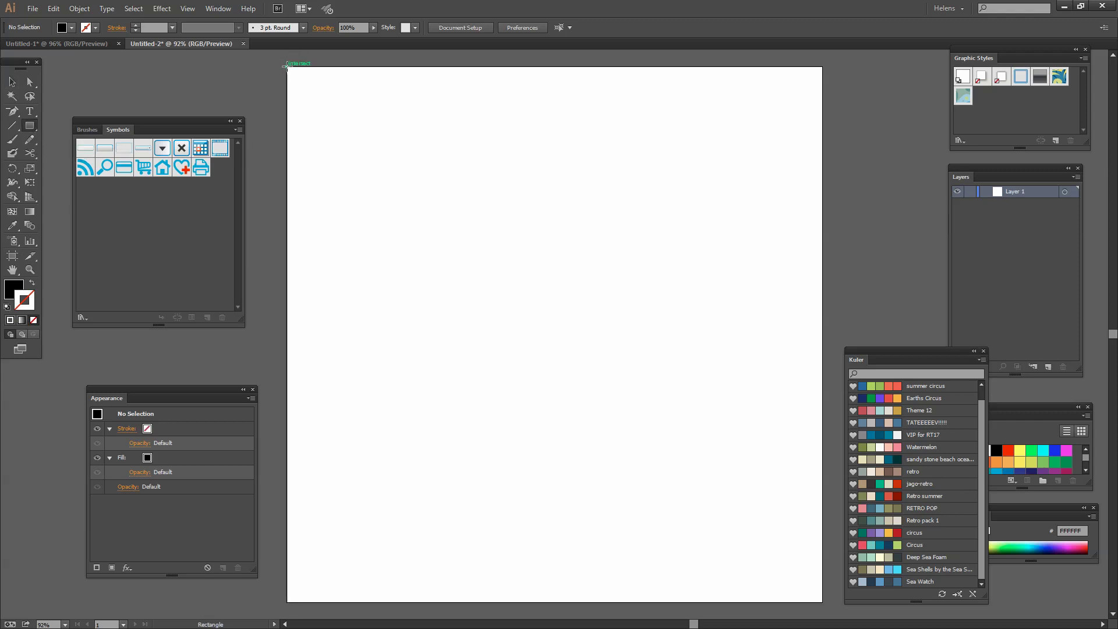
pyautogui.moveTo(286, 66); pyautogui.dragTo(823, 601)
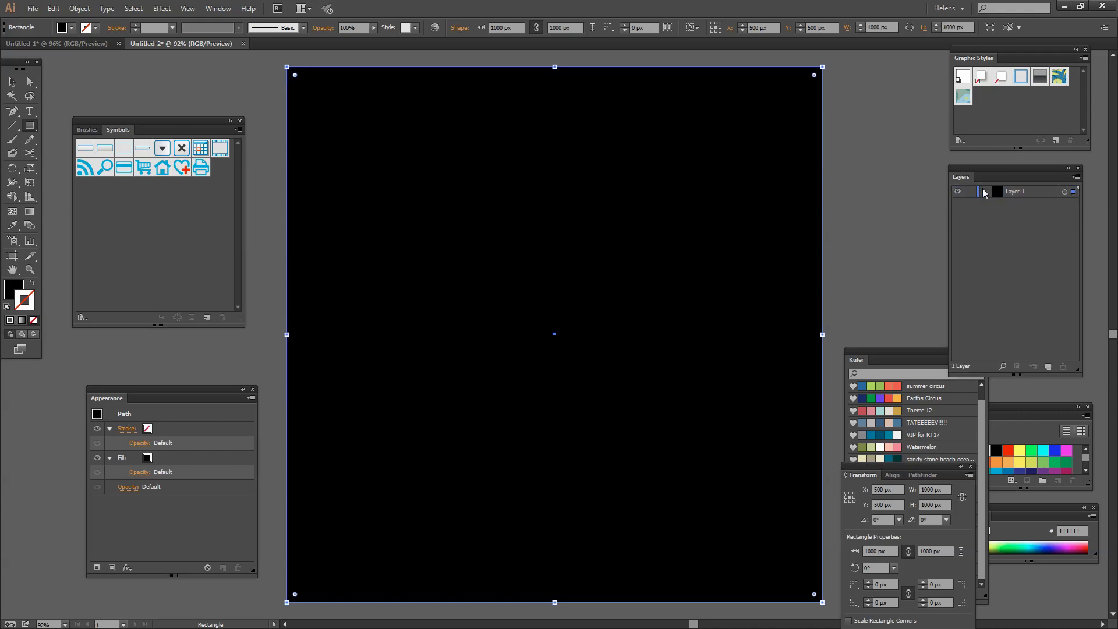
# Lock the black background rectangle in the Layers panel.
pyautogui.click(984, 192)
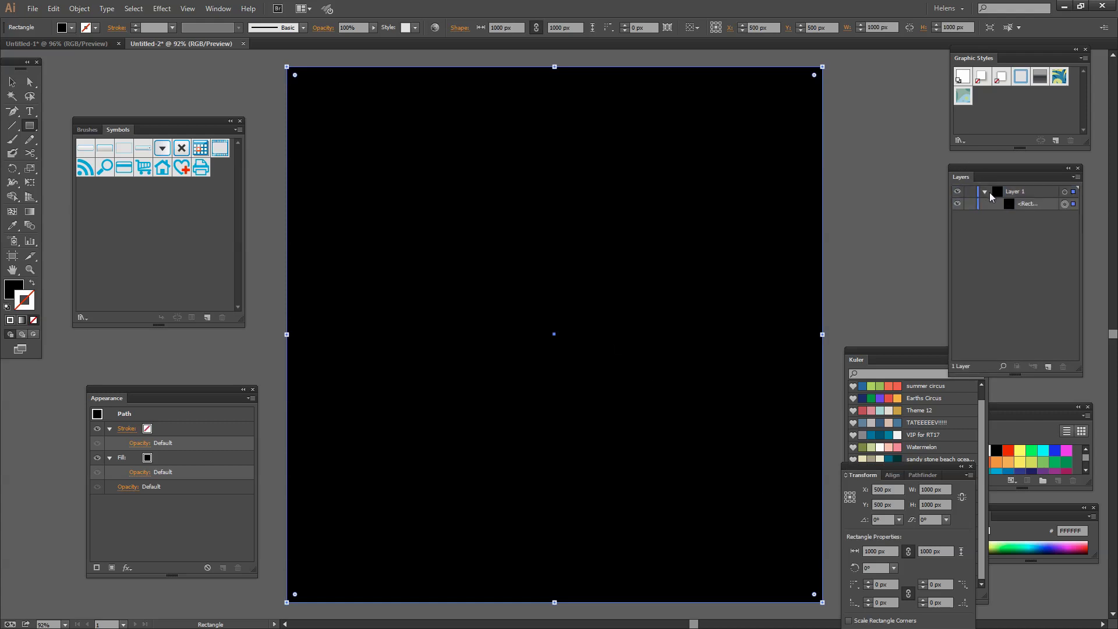
pyautogui.click(218, 8)
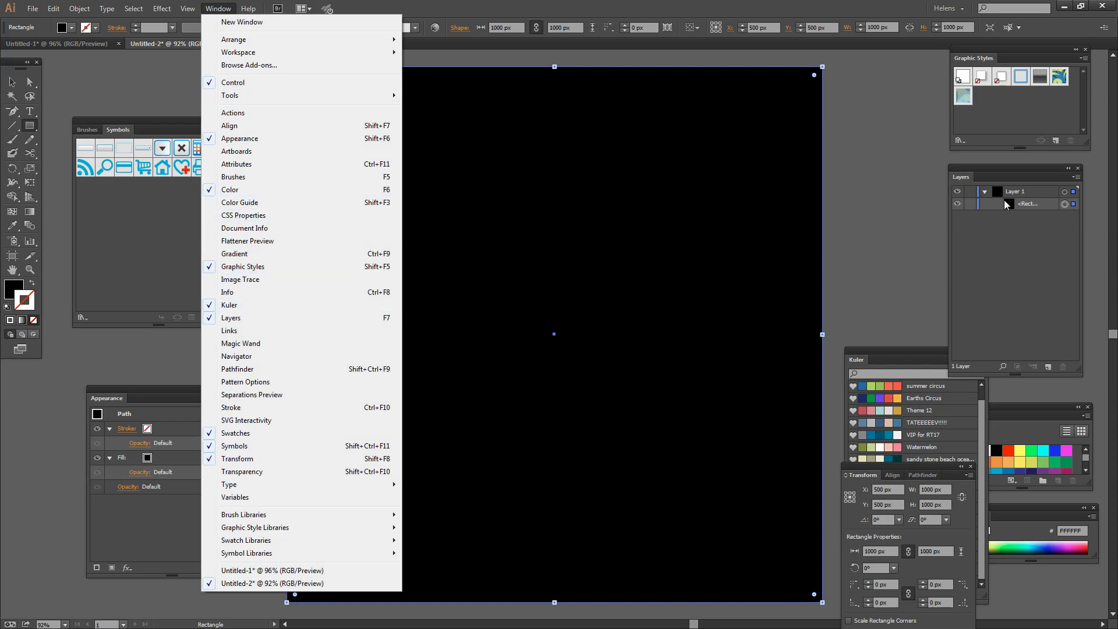
pyautogui.click(970, 203)
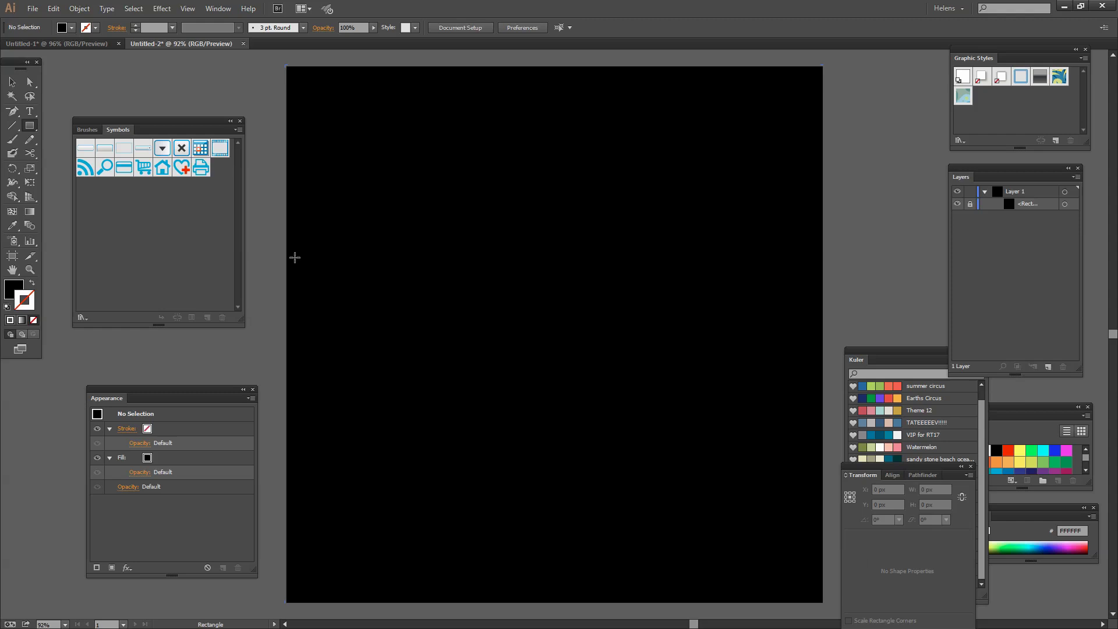
# Draw an unfilled magenta-outlined ellipse and move it up toward the top of the artboard.
pyautogui.click(32, 285)
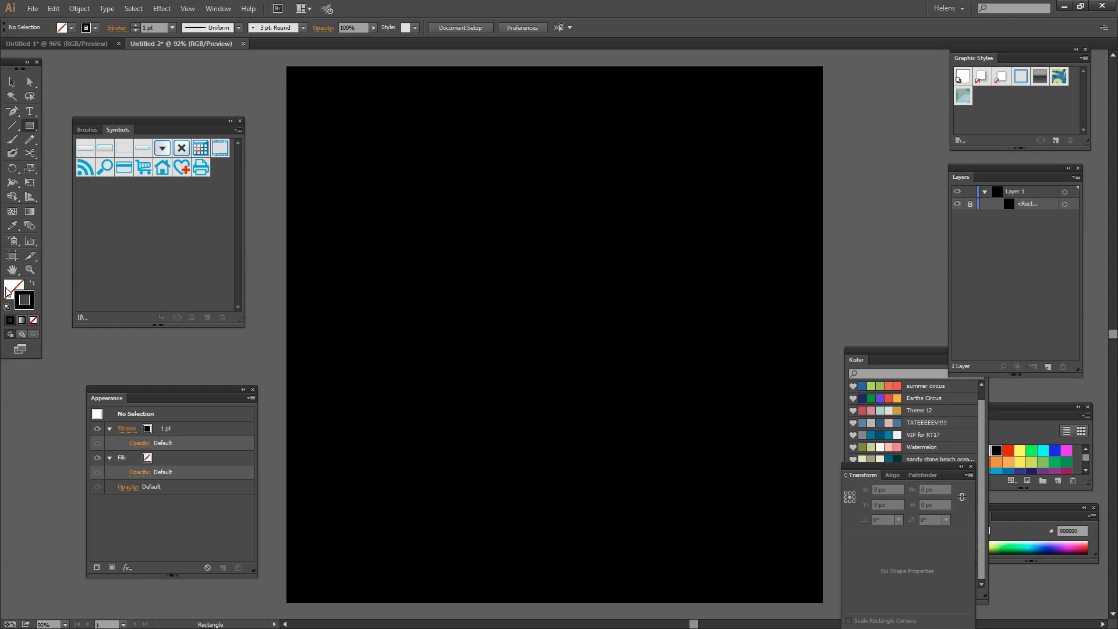
pyautogui.click(1066, 450)
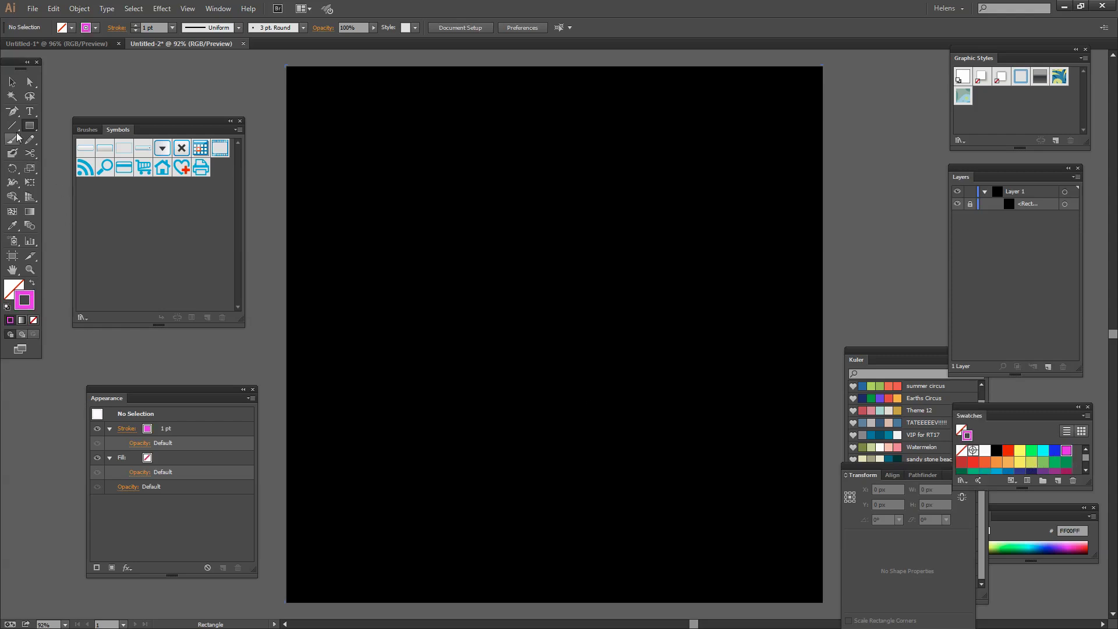
pyautogui.moveTo(26, 125); pyautogui.dragTo(65, 154)
pyautogui.moveTo(399, 199); pyautogui.dragTo(649, 260)
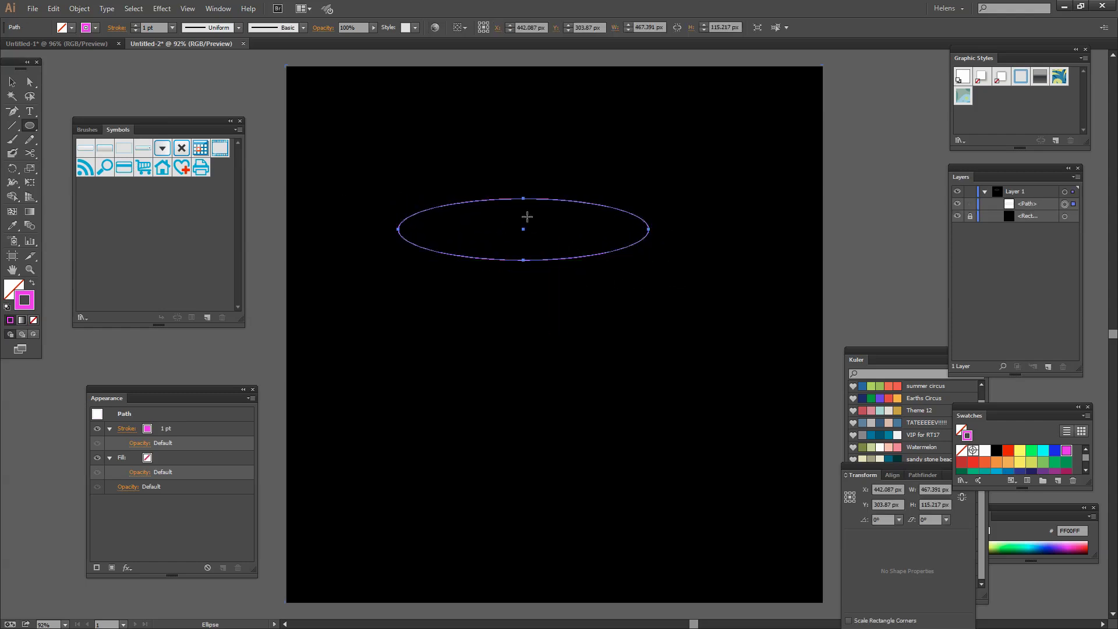
pyautogui.press('v')
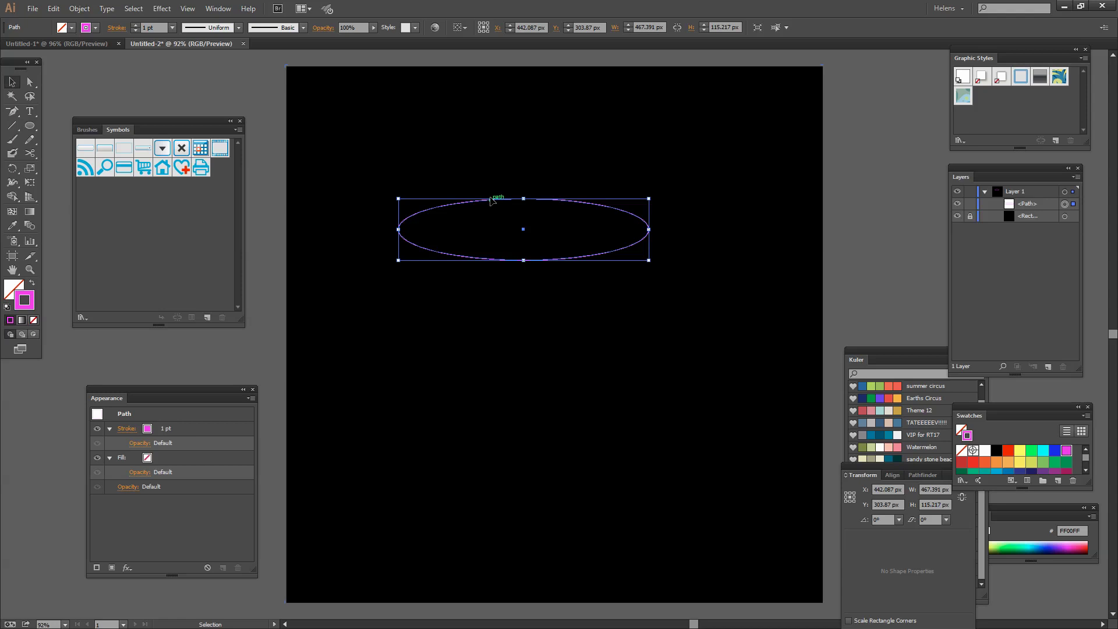
pyautogui.moveTo(494, 200); pyautogui.dragTo(525, 150)
# Raise the ellipse's stroke weight to 6 pt.
pyautogui.click(664, 250)
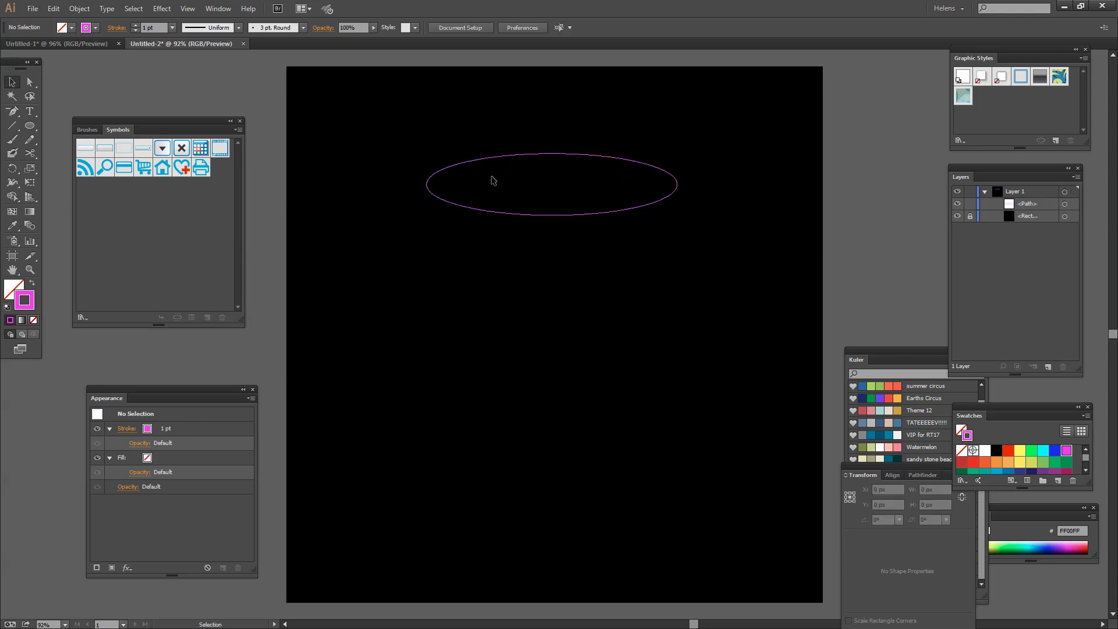
pyautogui.click(467, 163)
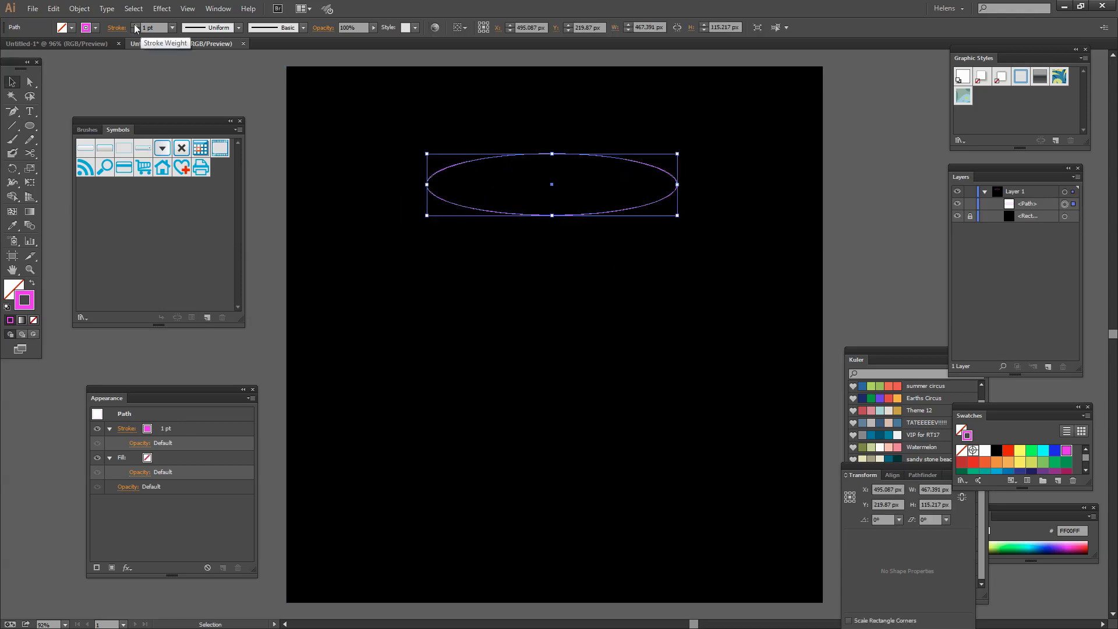
pyautogui.click(135, 25)
pyautogui.click(135, 25)
pyautogui.click(135, 25)
pyautogui.click(135, 25)
pyautogui.click(135, 25)
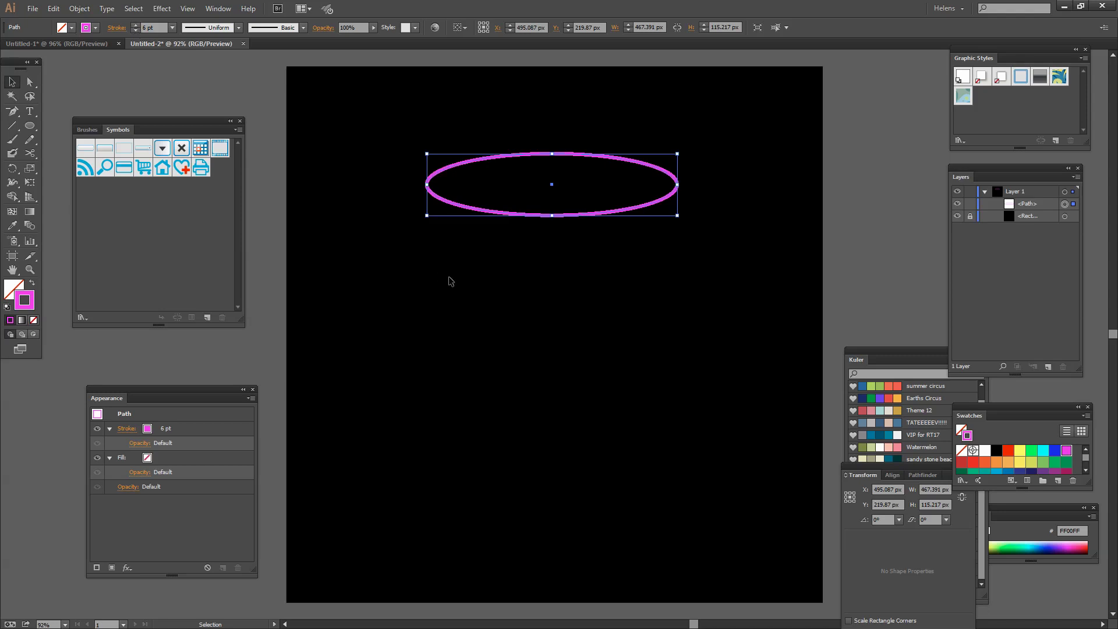
pyautogui.click(478, 346)
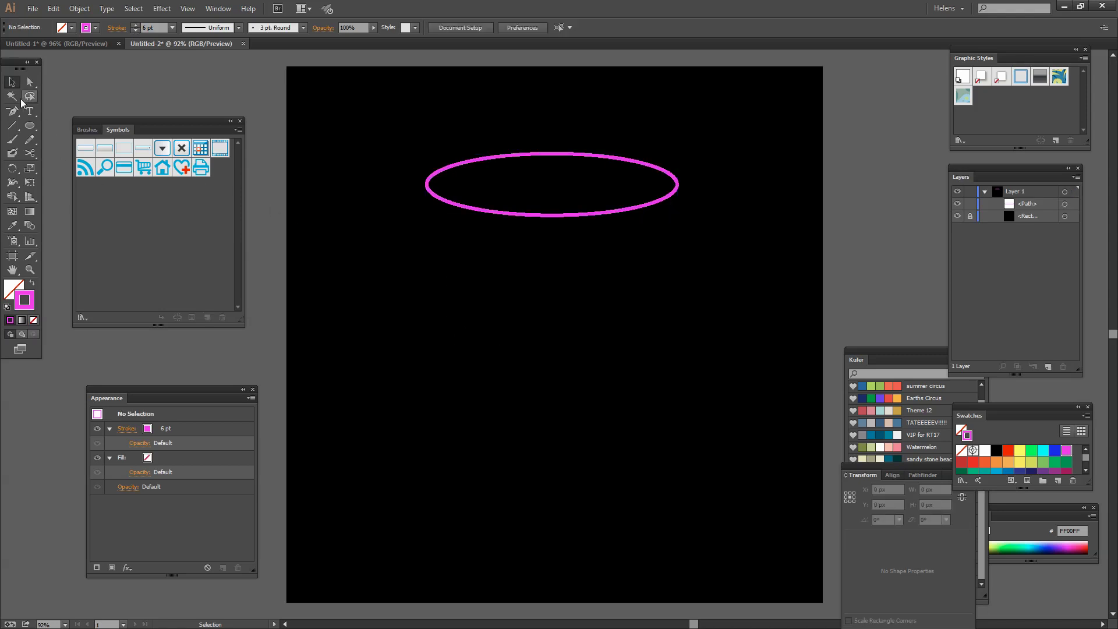
# Pen-trace the left side: diagonal bowl edge from the rim, straight stem, curved half base.
pyautogui.moveTo(12, 110); pyautogui.dragTo(47, 111)
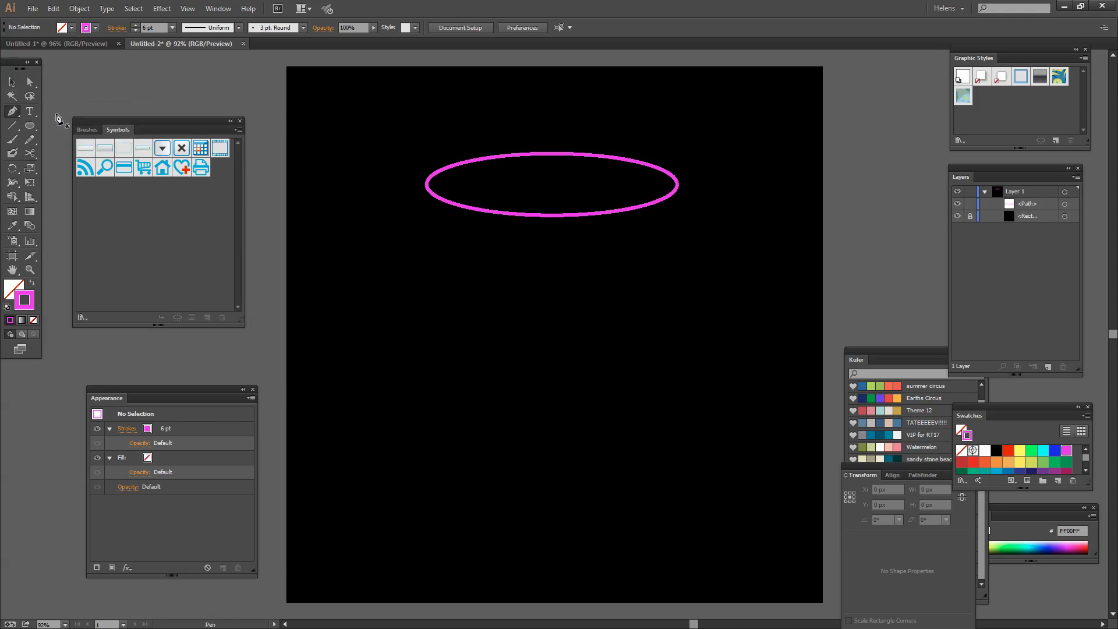
pyautogui.moveTo(427, 184); pyautogui.dragTo(427, 207)
pyautogui.hotkey('ctrl', 'z')
pyautogui.hotkey('ctrl', 'z')
pyautogui.click(427, 207)
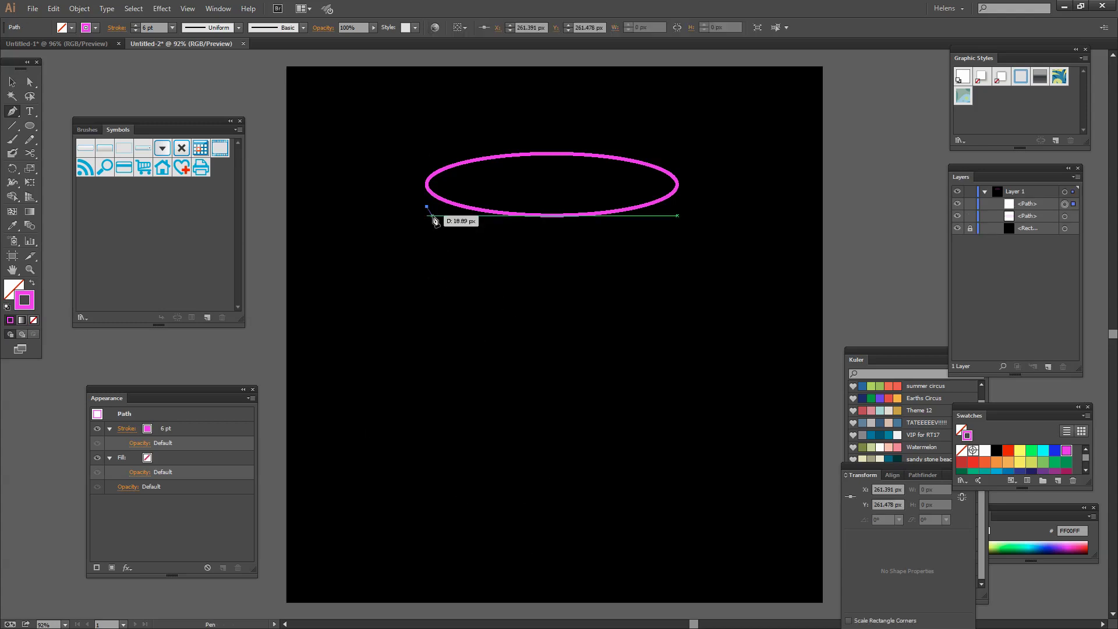
pyautogui.click(541, 309)
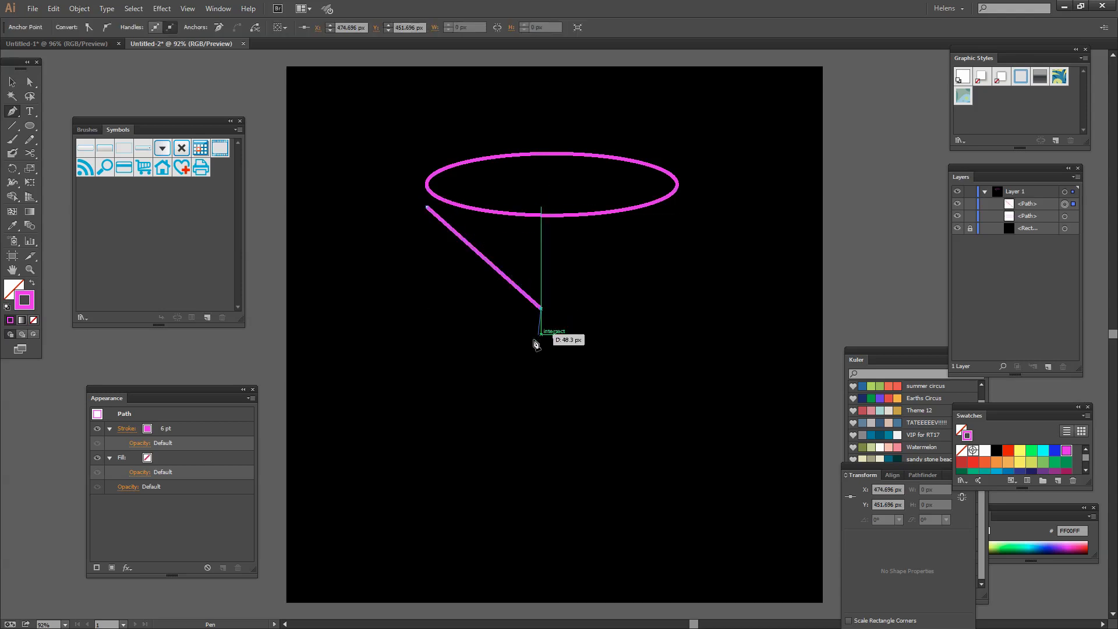
pyautogui.click(540, 490)
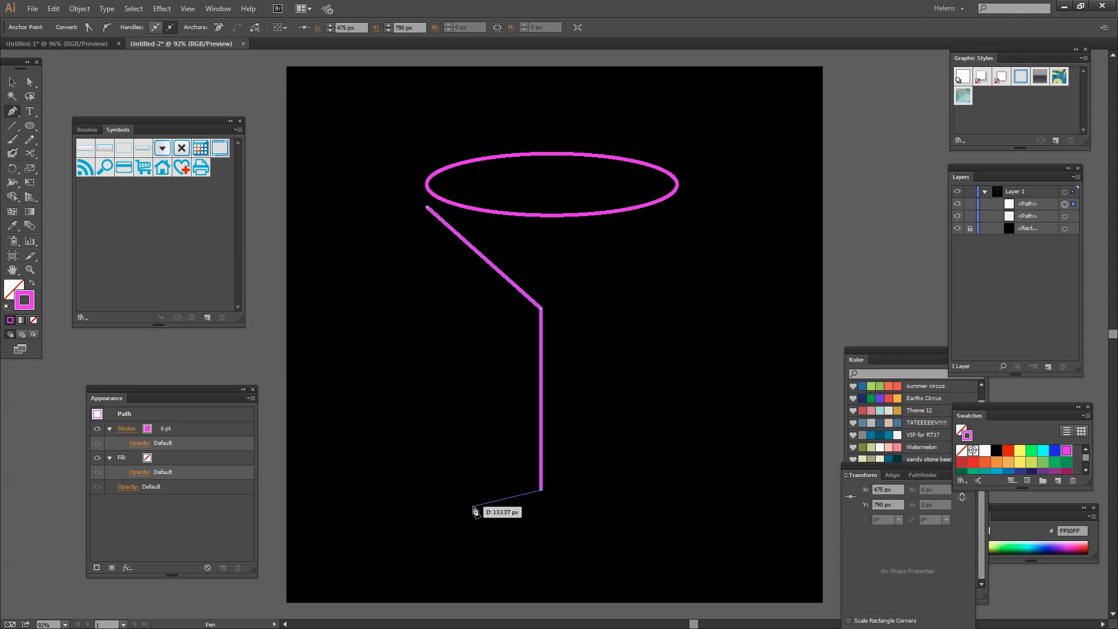
pyautogui.moveTo(475, 514)
pyautogui.mouseDown()
pyautogui.moveTo(492, 538)
pyautogui.moveTo(484, 528)
pyautogui.mouseUp()
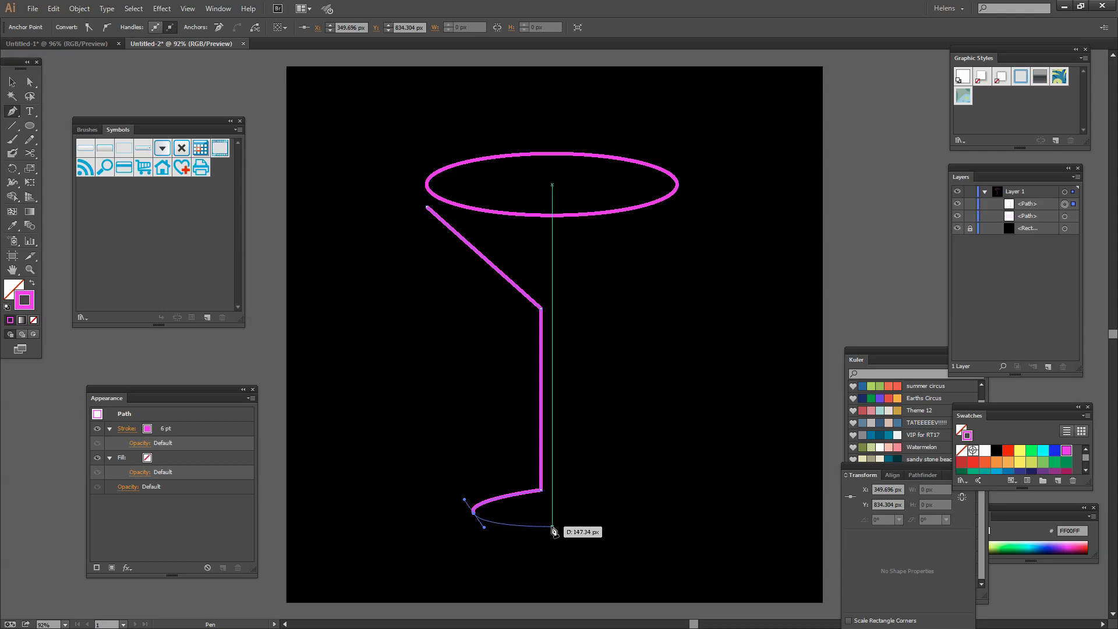
pyautogui.click(554, 527)
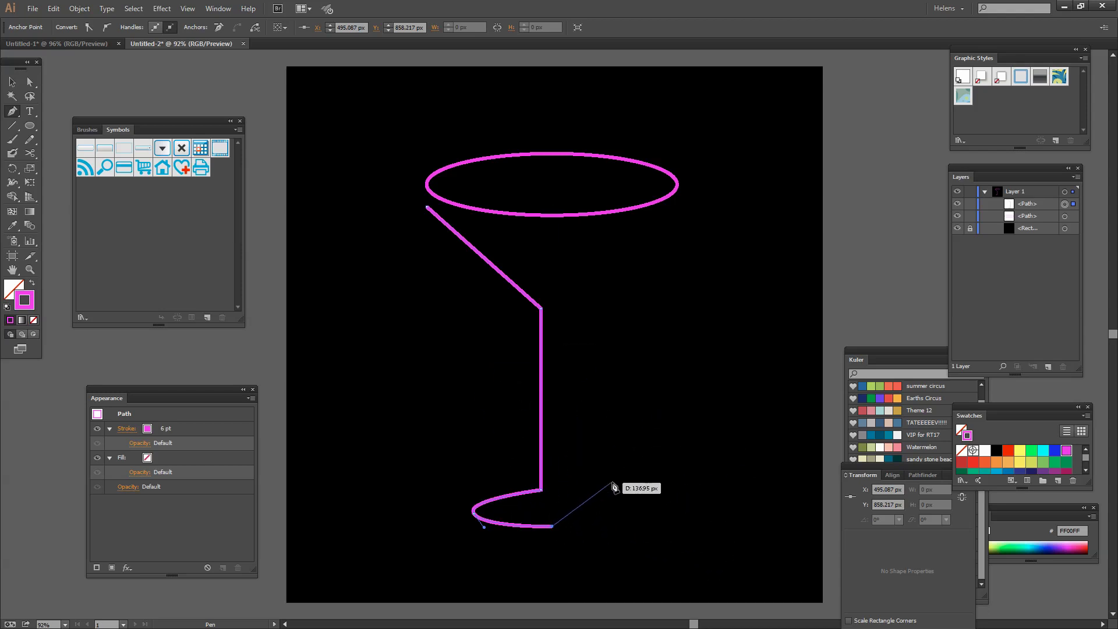
pyautogui.press('v')
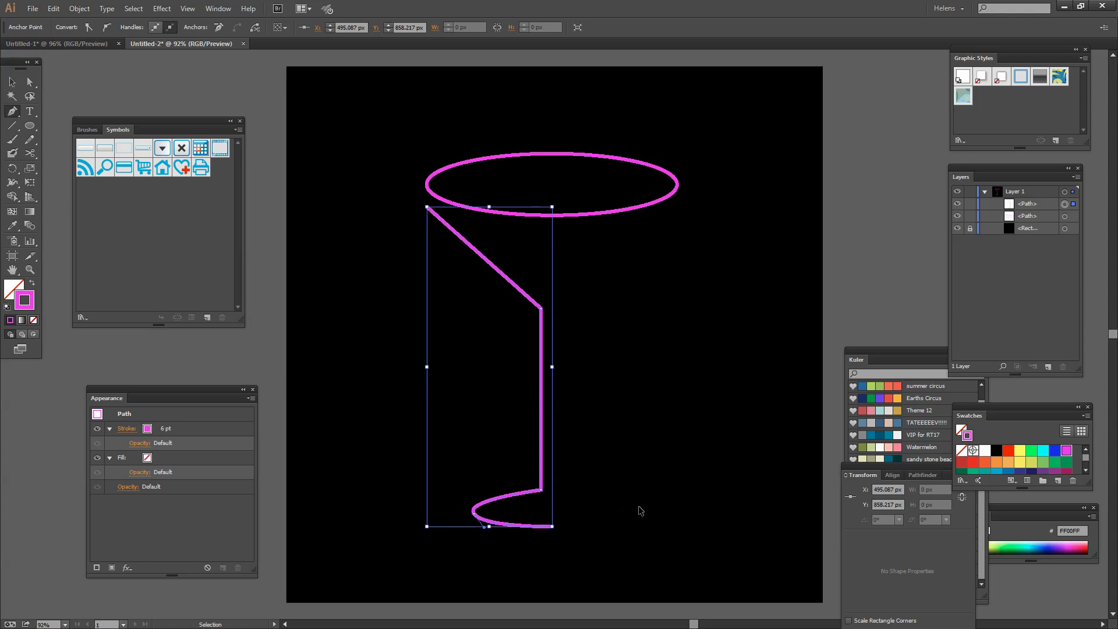
pyautogui.keyDown('ctrl'); pyautogui.click(643, 518); pyautogui.keyUp('ctrl')
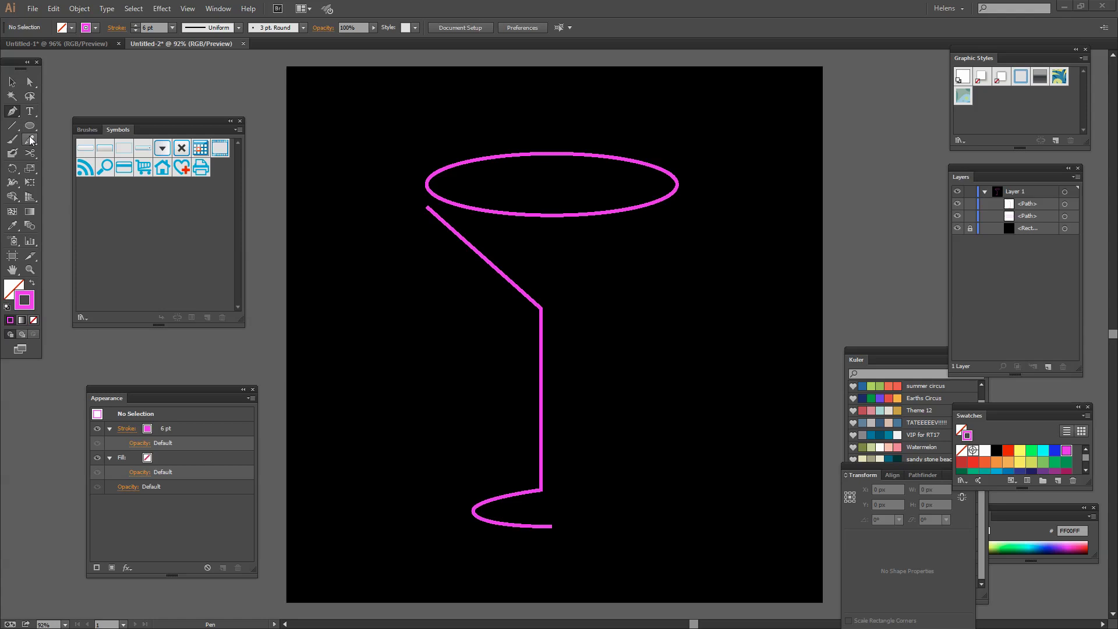
# Zoom into the base and reshape the foot curve's handles and end anchor into a smooth sweep.
pyautogui.click(30, 270)
pyautogui.moveTo(434, 466); pyautogui.dragTo(645, 566)
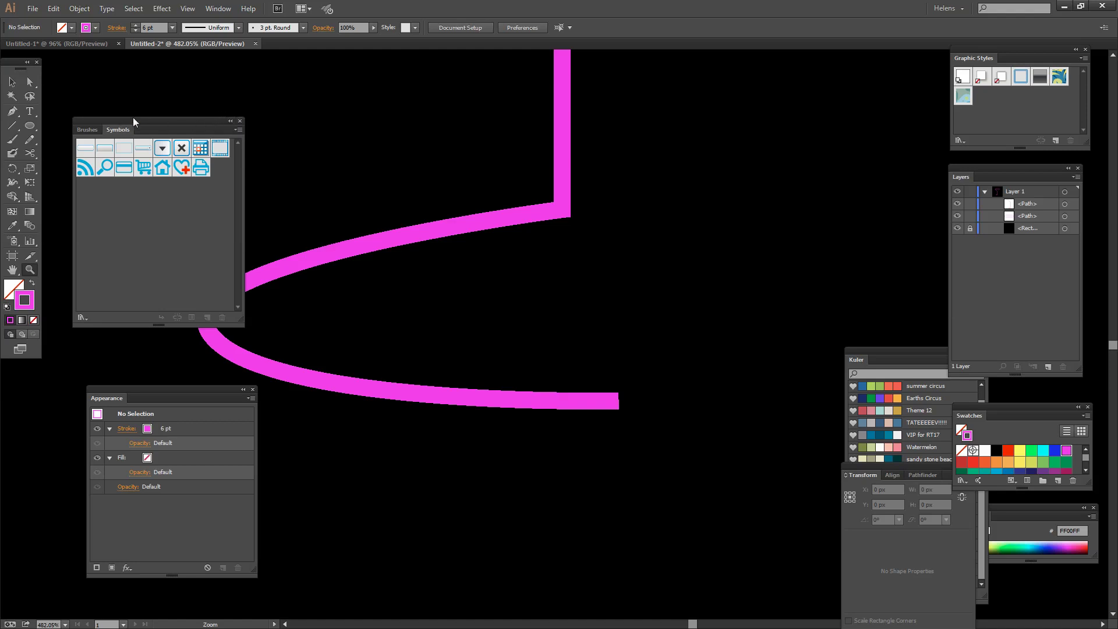
pyautogui.moveTo(133, 117)
pyautogui.mouseDown()
pyautogui.moveTo(811, 369)
pyautogui.moveTo(1041, 581)
pyautogui.moveTo(1106, 543)
pyautogui.moveTo(1086, 587)
pyautogui.mouseUp()
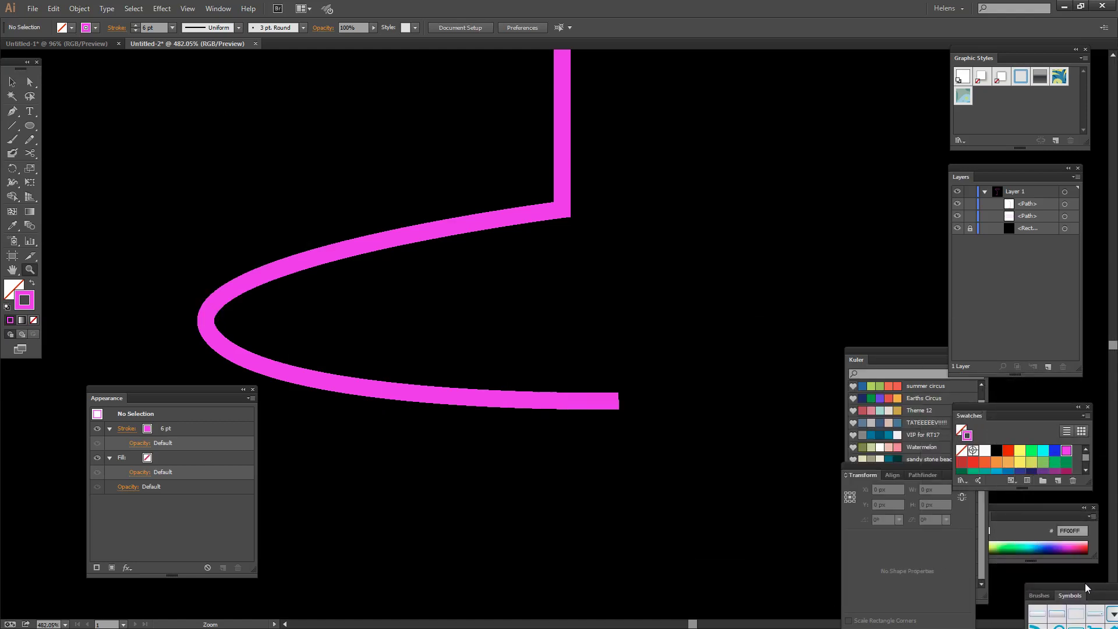
pyautogui.click(30, 82)
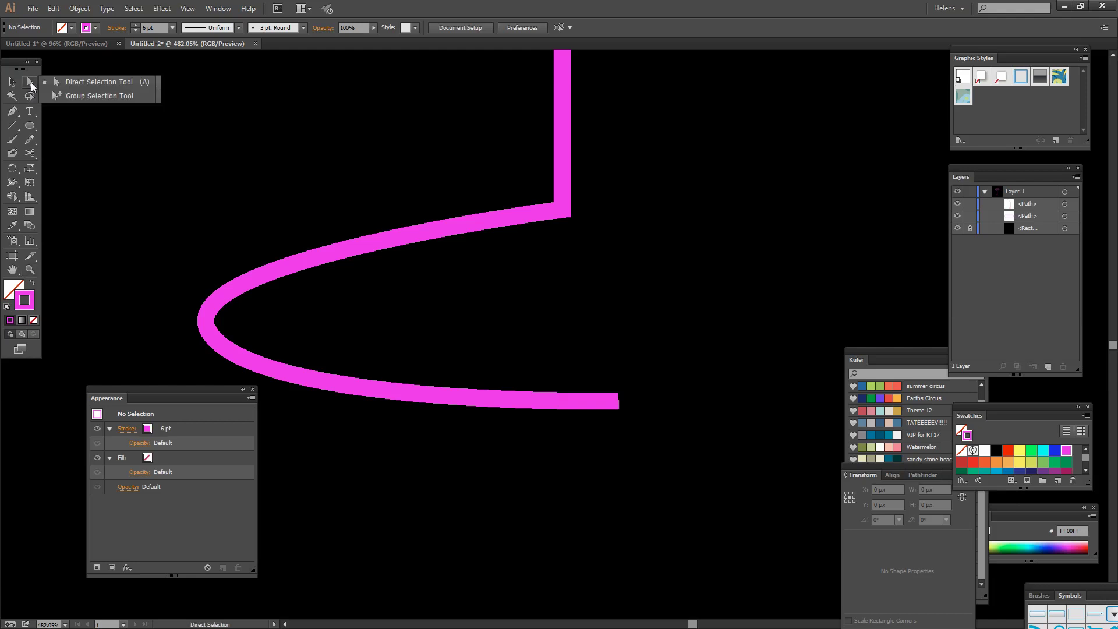
pyautogui.click(55, 83)
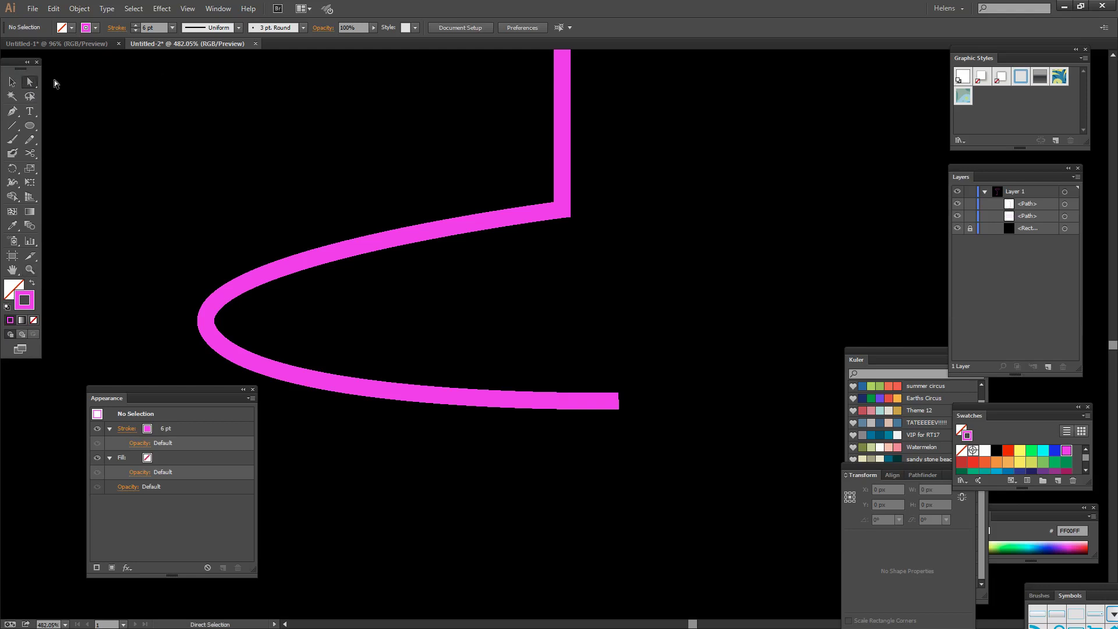
pyautogui.click(205, 319)
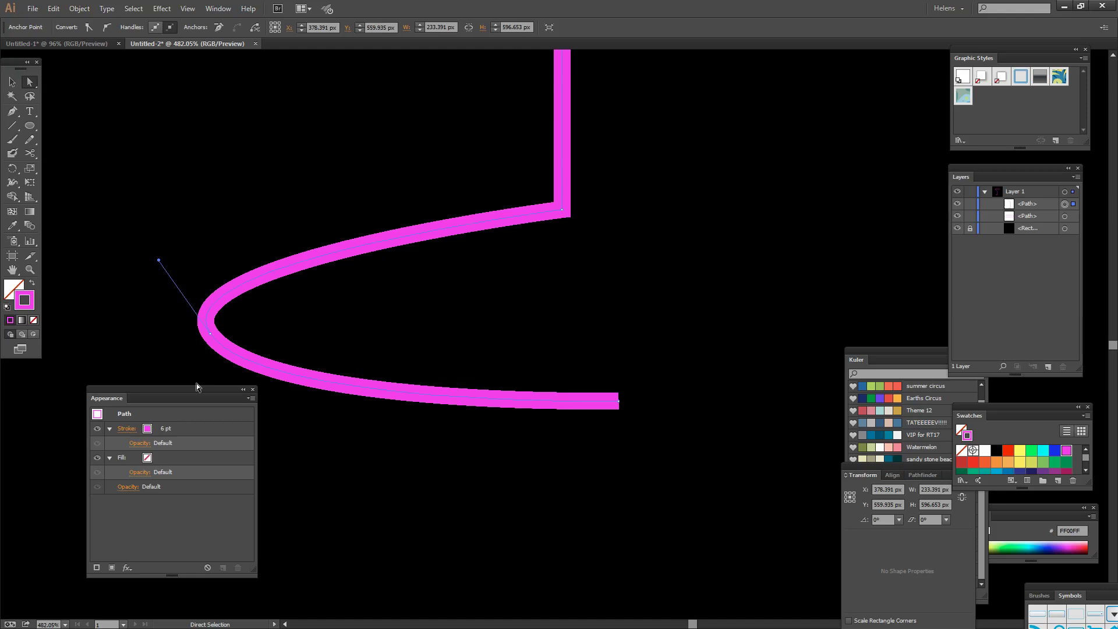
pyautogui.moveTo(194, 389); pyautogui.dragTo(128, 413)
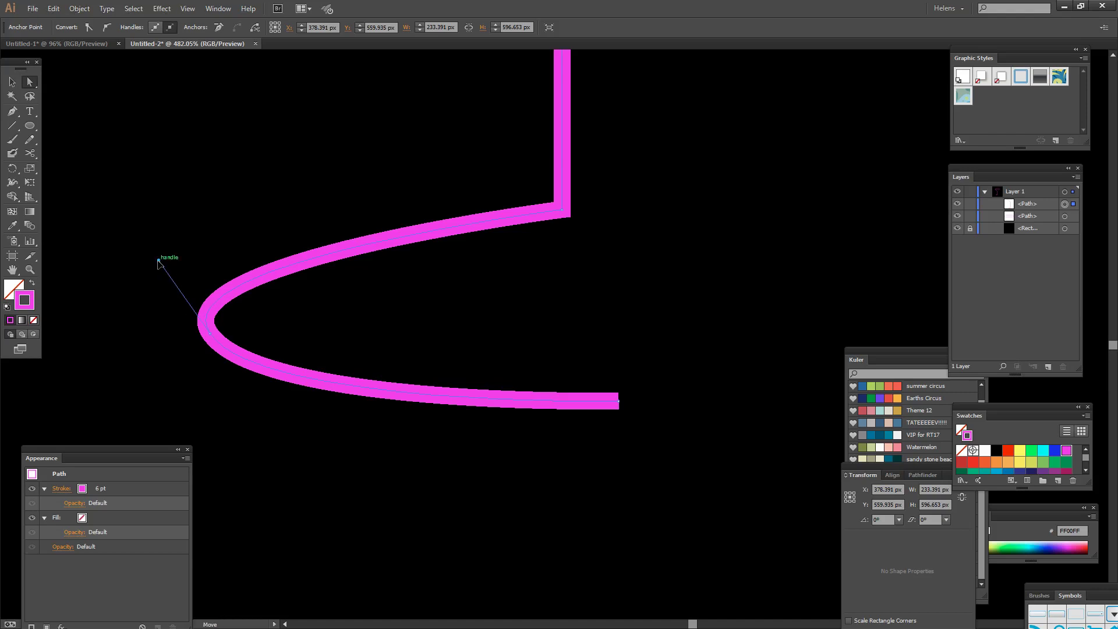
pyautogui.moveTo(159, 261); pyautogui.dragTo(183, 304)
pyautogui.moveTo(190, 304)
pyautogui.mouseDown()
pyautogui.moveTo(263, 389)
pyautogui.moveTo(262, 408)
pyautogui.moveTo(317, 350)
pyautogui.moveTo(293, 383)
pyautogui.mouseUp()
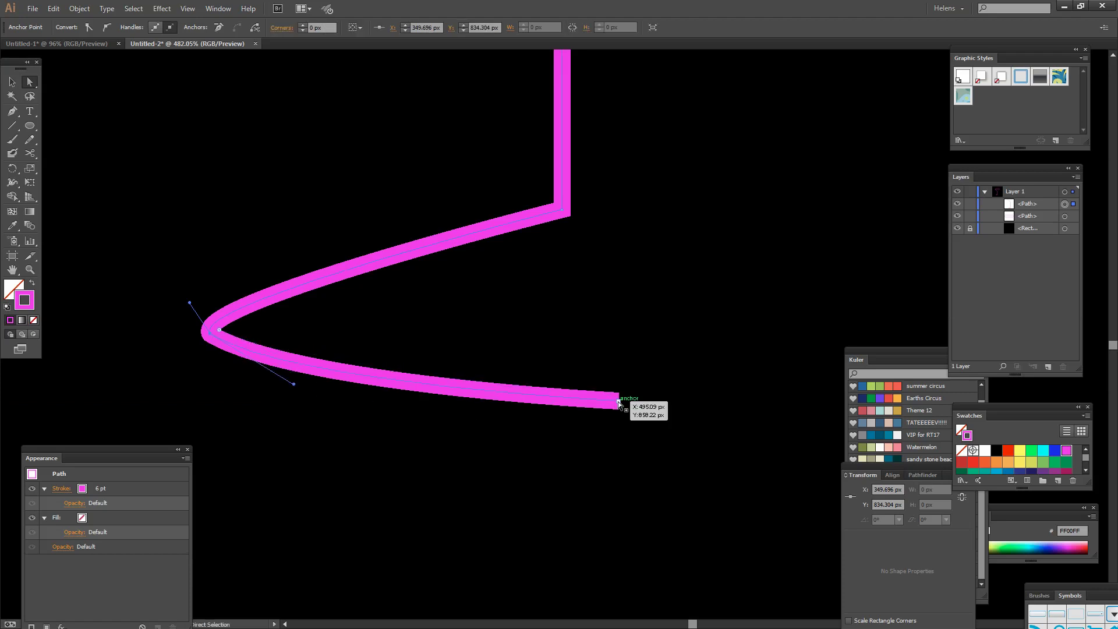
pyautogui.moveTo(618, 403); pyautogui.dragTo(624, 367)
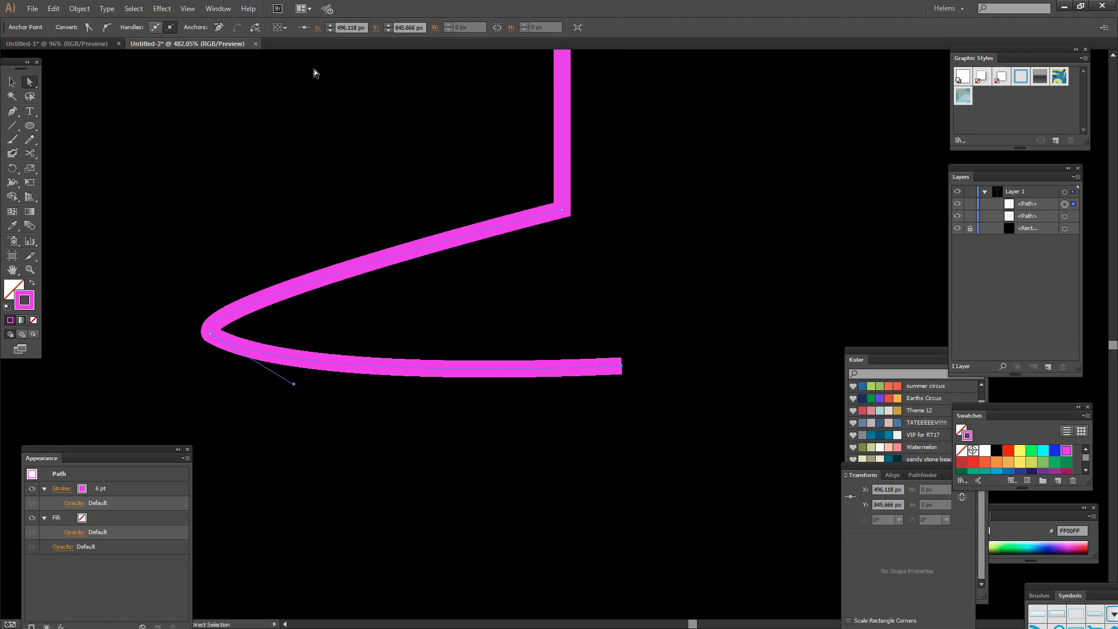
# Confirm Smart Guides are on, fit the artboard in view, and select the half-glass outline.
pyautogui.click(185, 9)
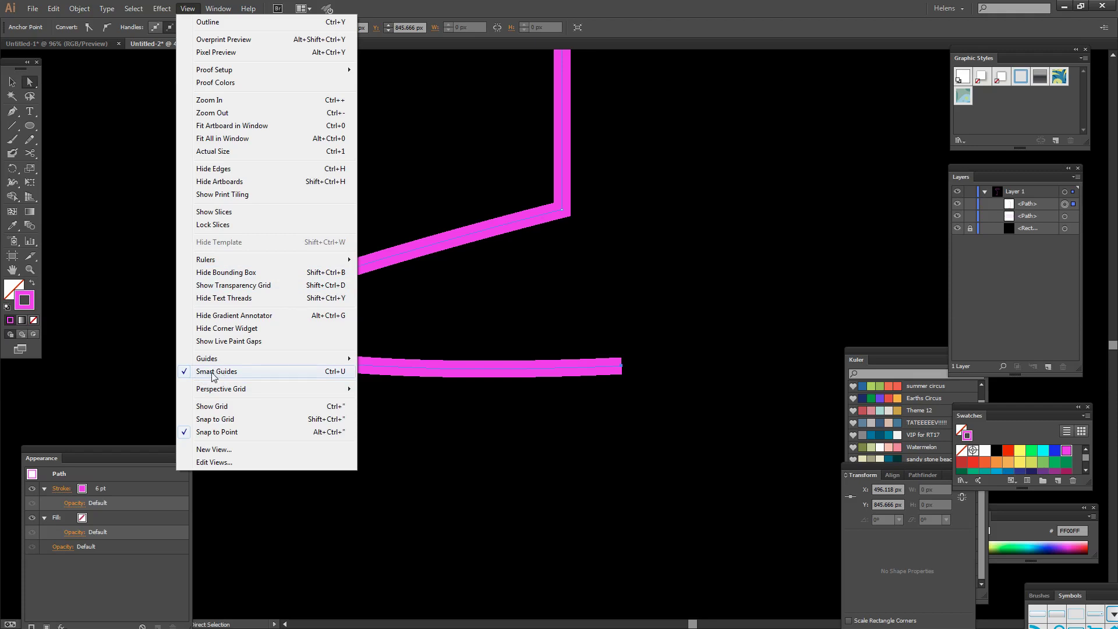
pyautogui.click(614, 26)
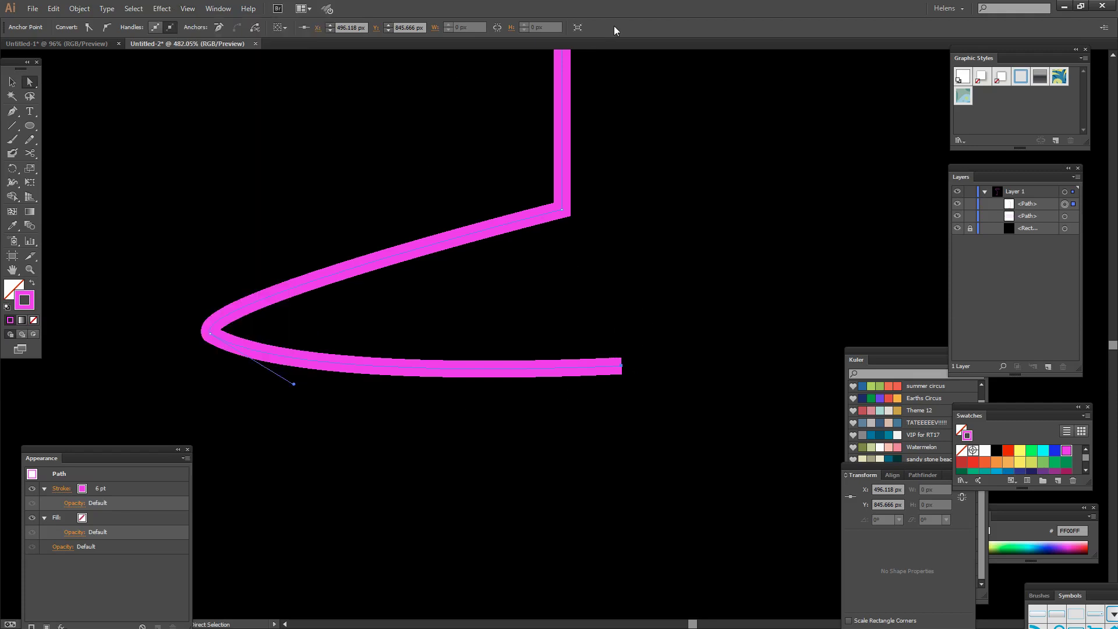
pyautogui.press('ctrl')
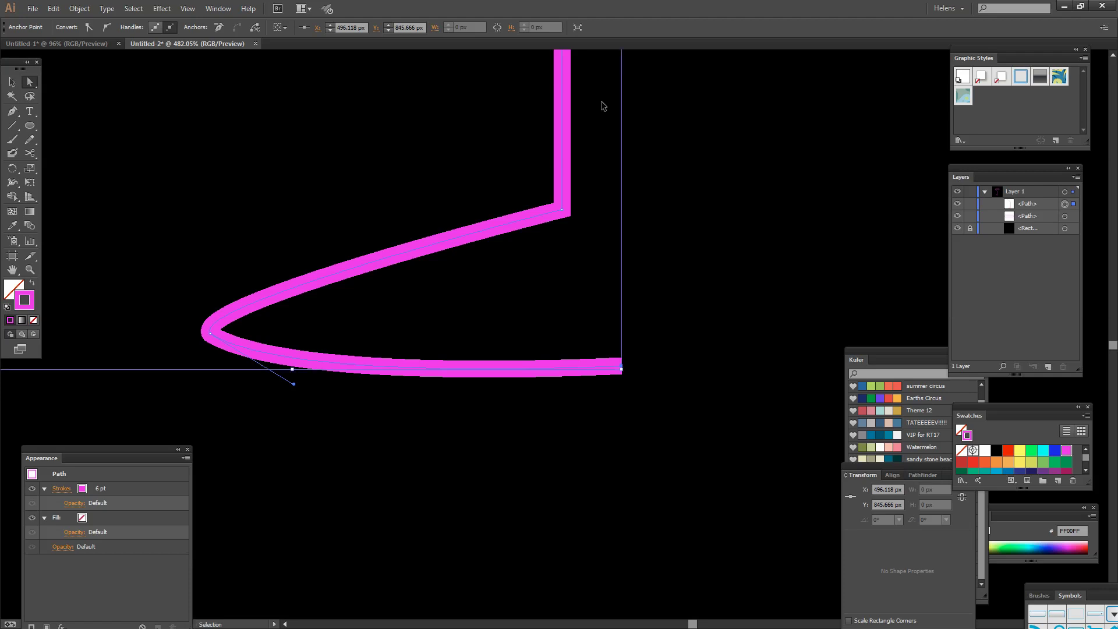
pyautogui.hotkey('ctrl', '0')
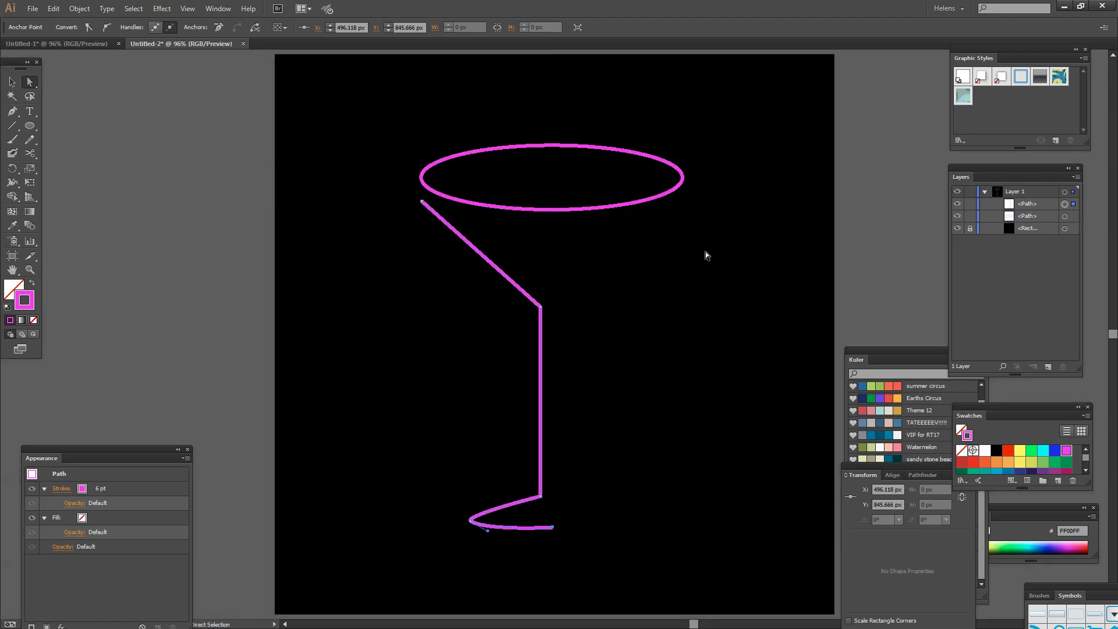
pyautogui.click(705, 255)
pyautogui.press('v')
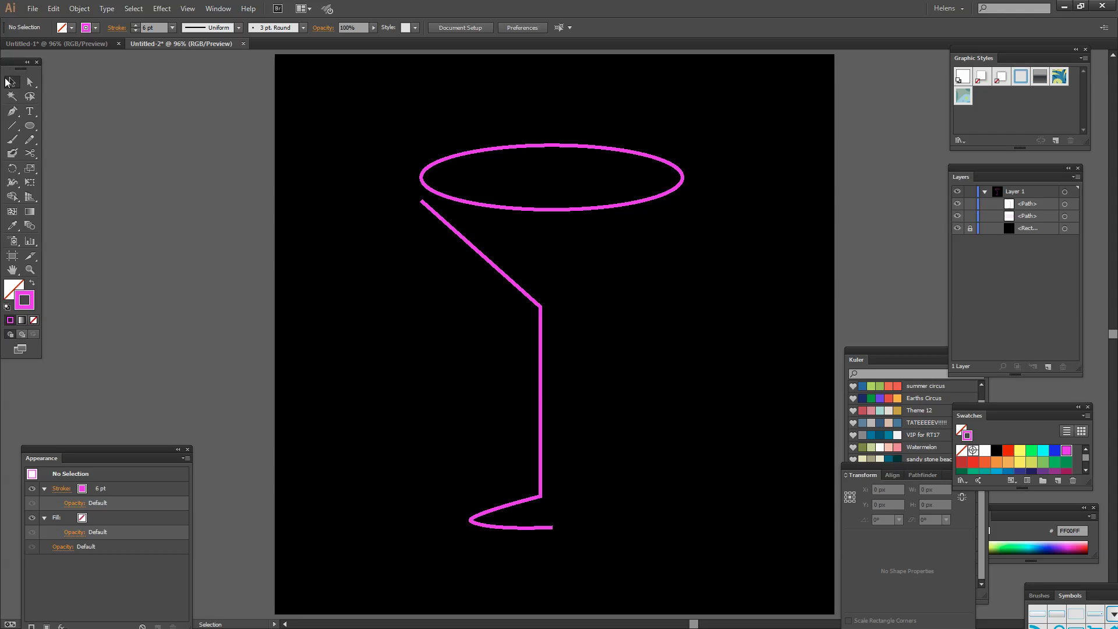
pyautogui.moveTo(593, 549); pyautogui.dragTo(408, 268)
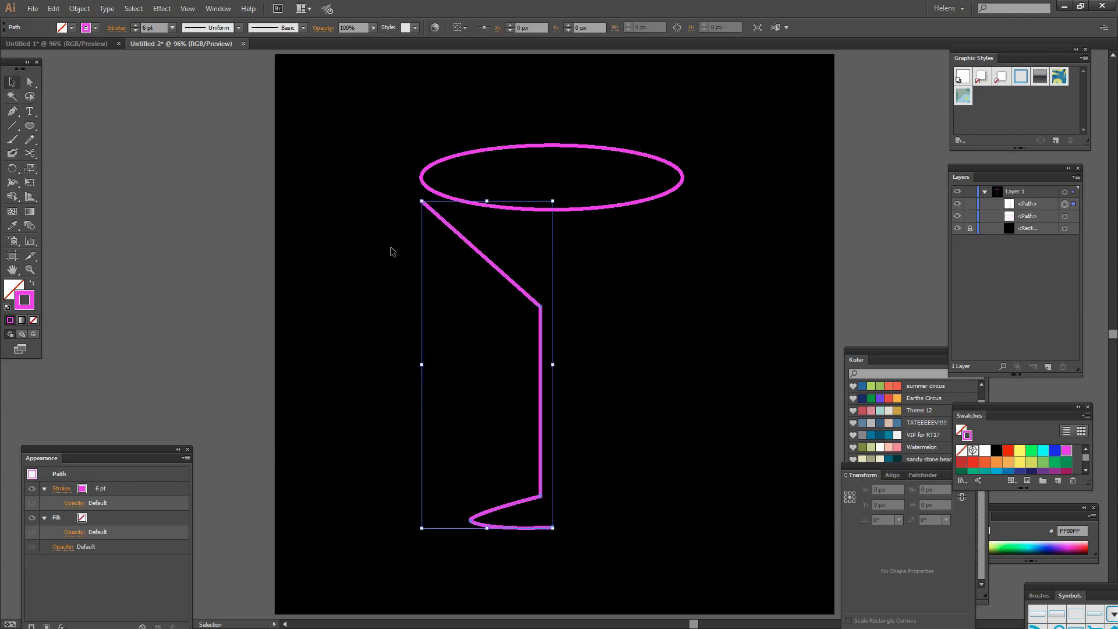
# Make a vertically reflected copy of the half-glass path and drag it right to meet the original.
pyautogui.click(80, 8)
pyautogui.moveTo(198, 38)
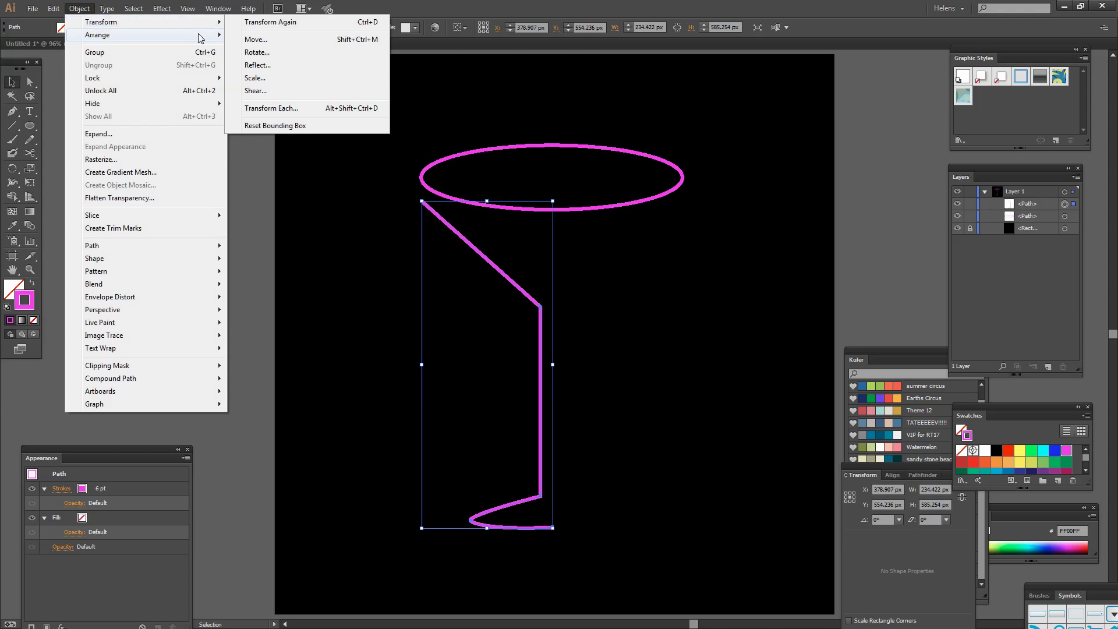
pyautogui.click(257, 65)
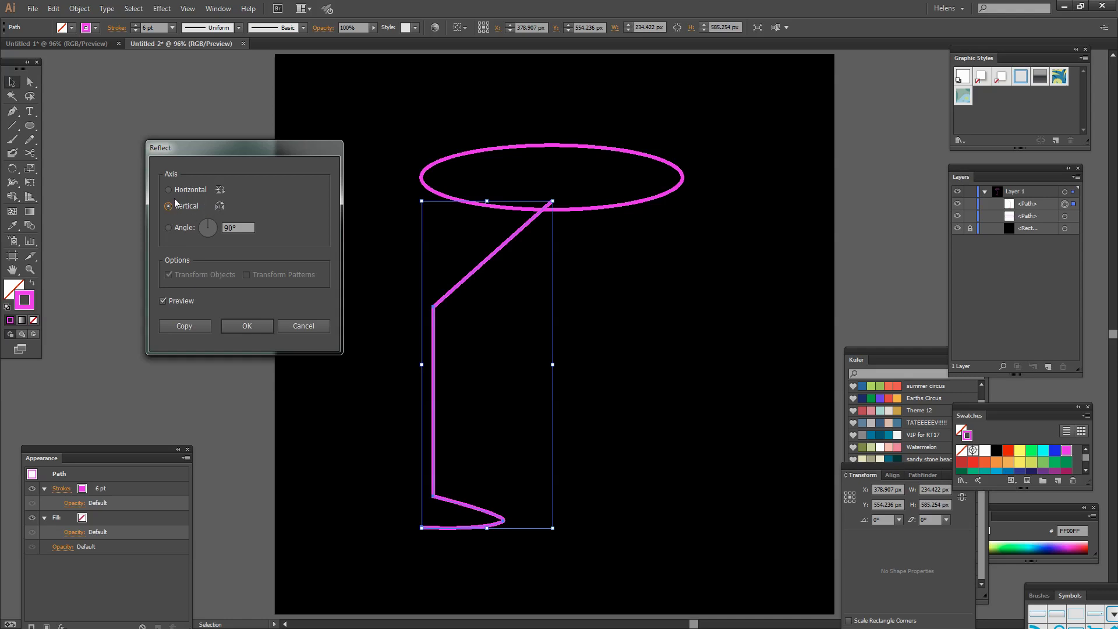
pyautogui.click(164, 301)
pyautogui.click(163, 300)
pyautogui.click(180, 326)
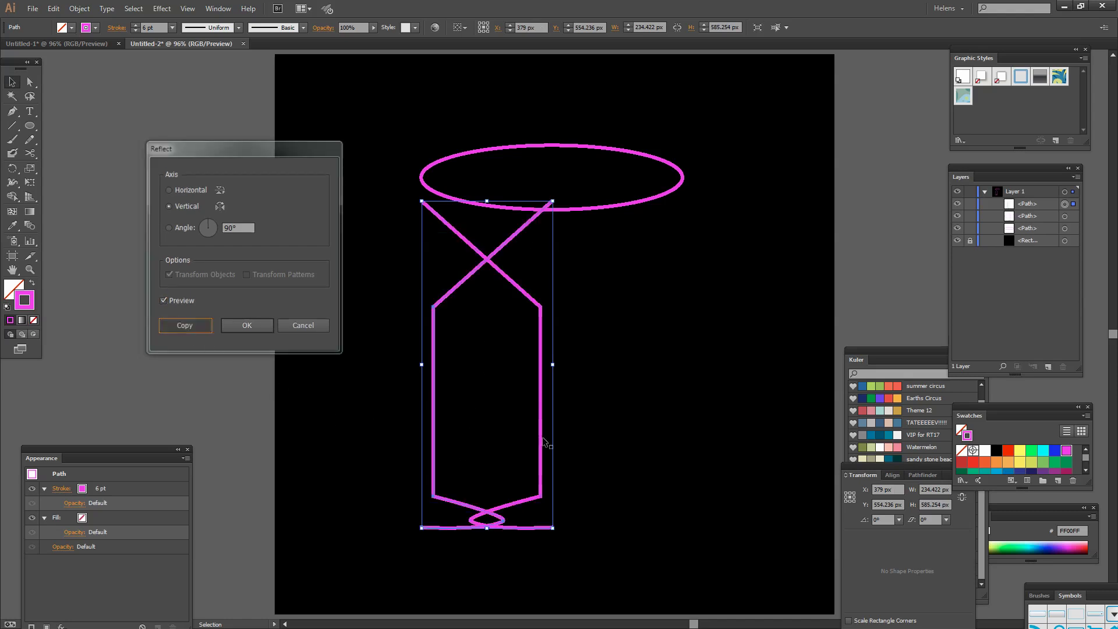
pyautogui.click(537, 407)
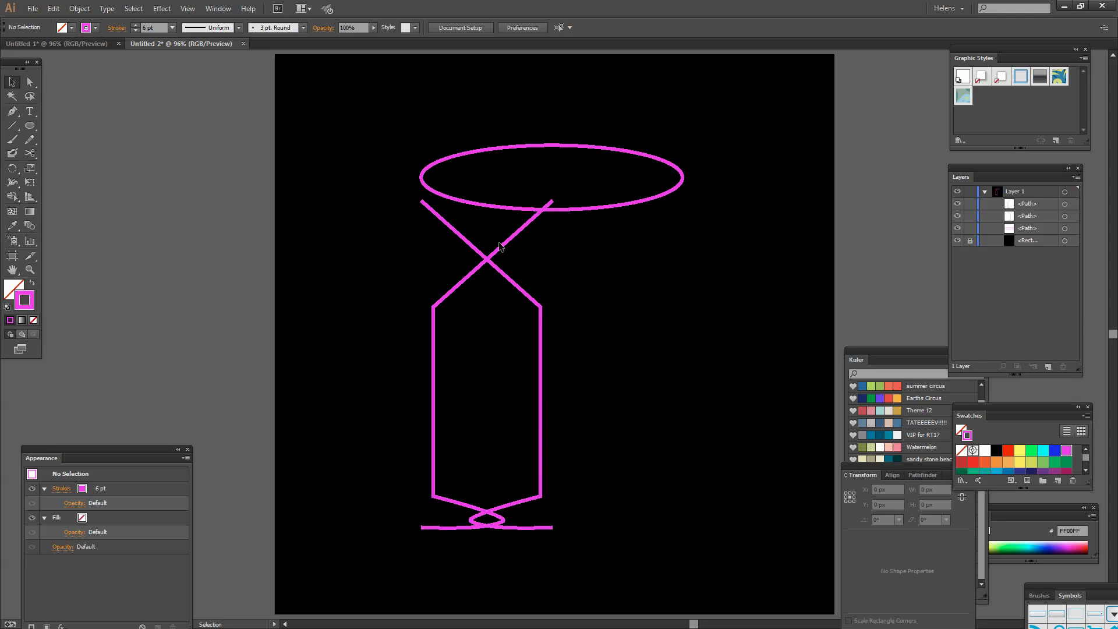
pyautogui.click(500, 247)
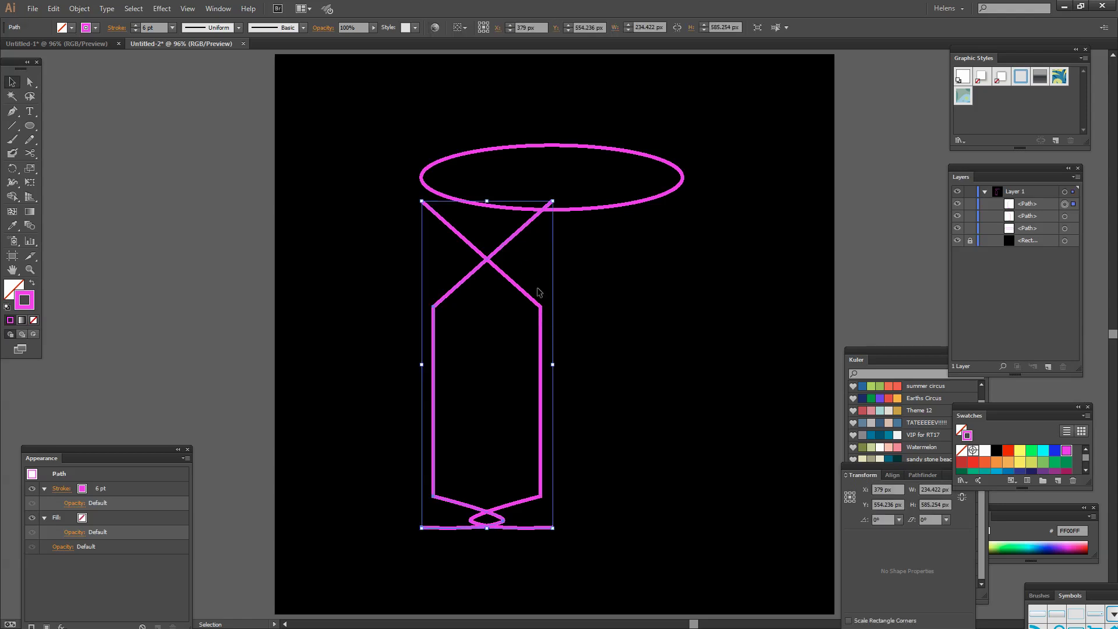
pyautogui.moveTo(496, 250); pyautogui.dragTo(619, 256)
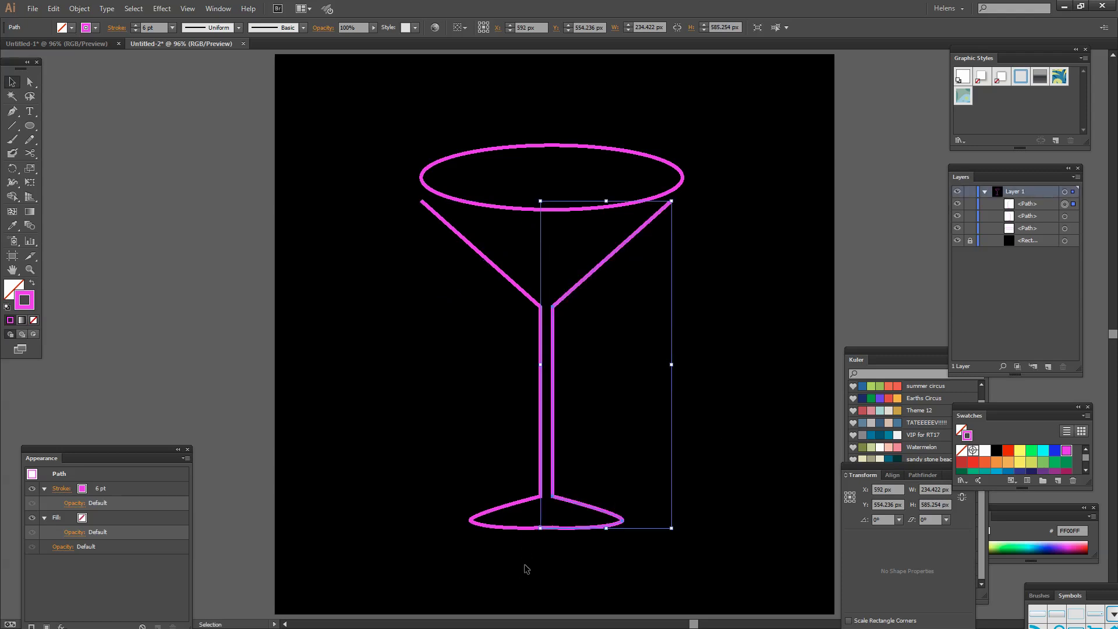
# Zoom into the base and join the two halves' meeting endpoints into one path.
pyautogui.click(30, 270)
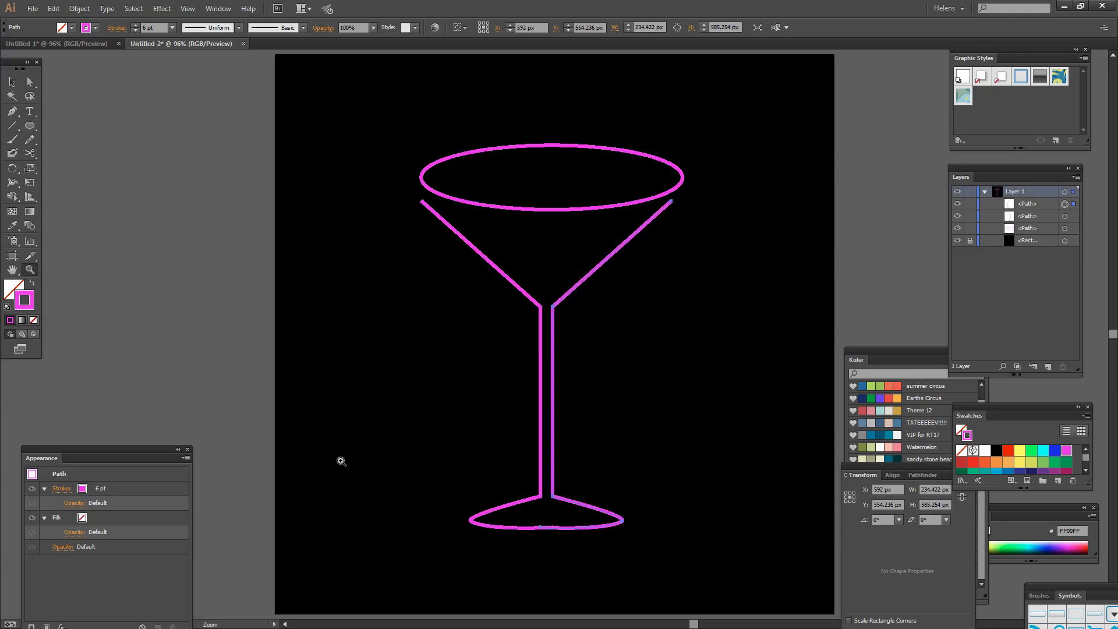
pyautogui.moveTo(477, 489); pyautogui.dragTo(625, 558)
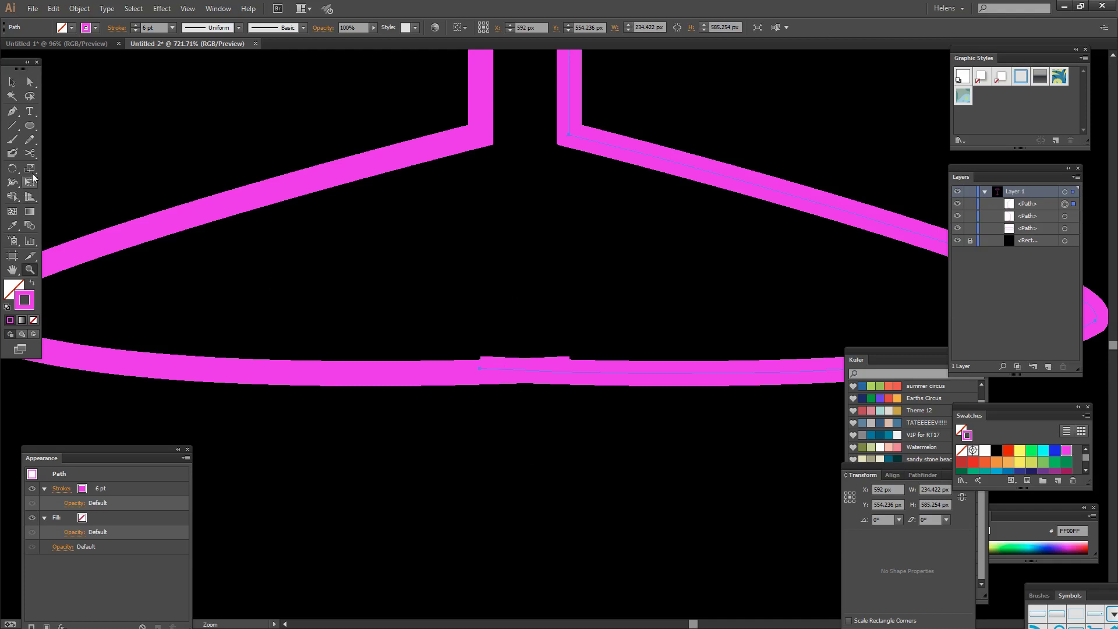
pyautogui.click(30, 81)
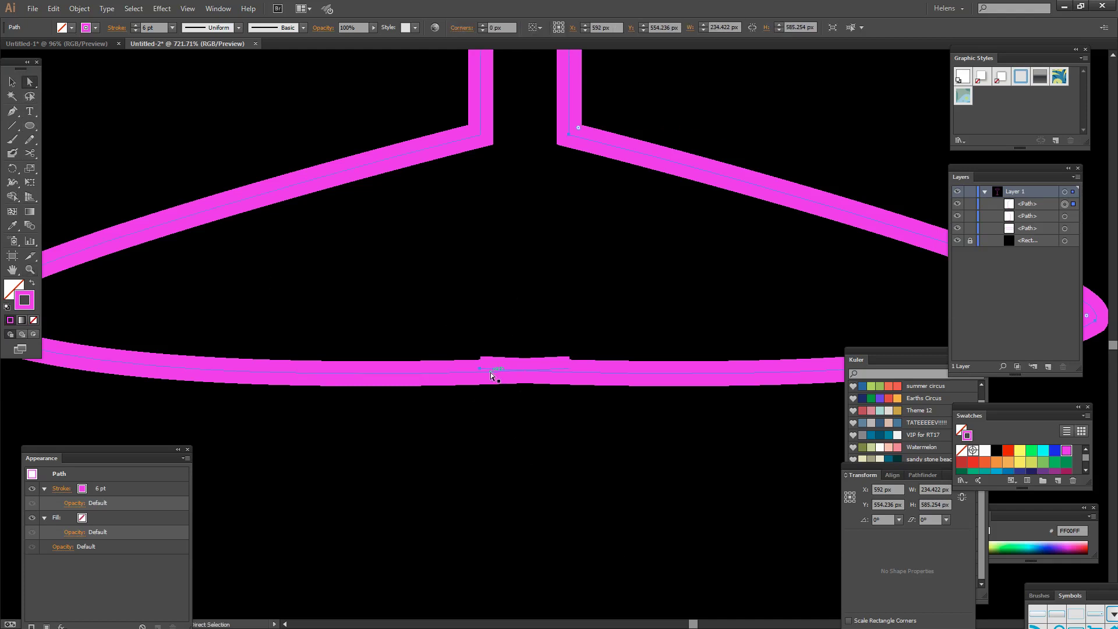
pyautogui.moveTo(458, 335); pyautogui.dragTo(621, 430)
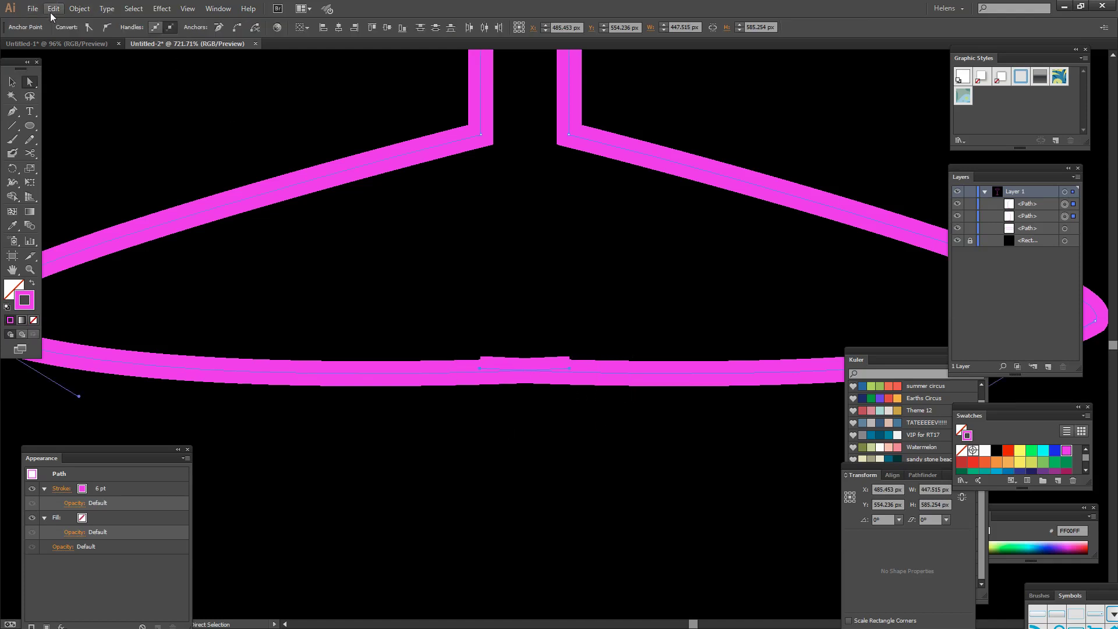
pyautogui.click(79, 8)
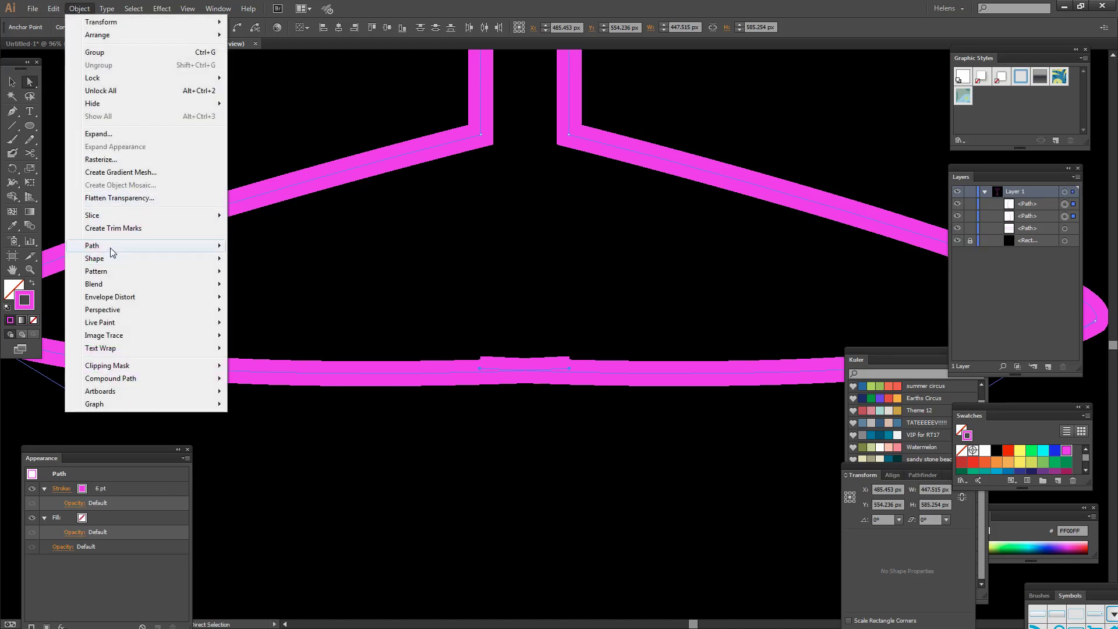
pyautogui.moveTo(115, 250)
pyautogui.click(259, 245)
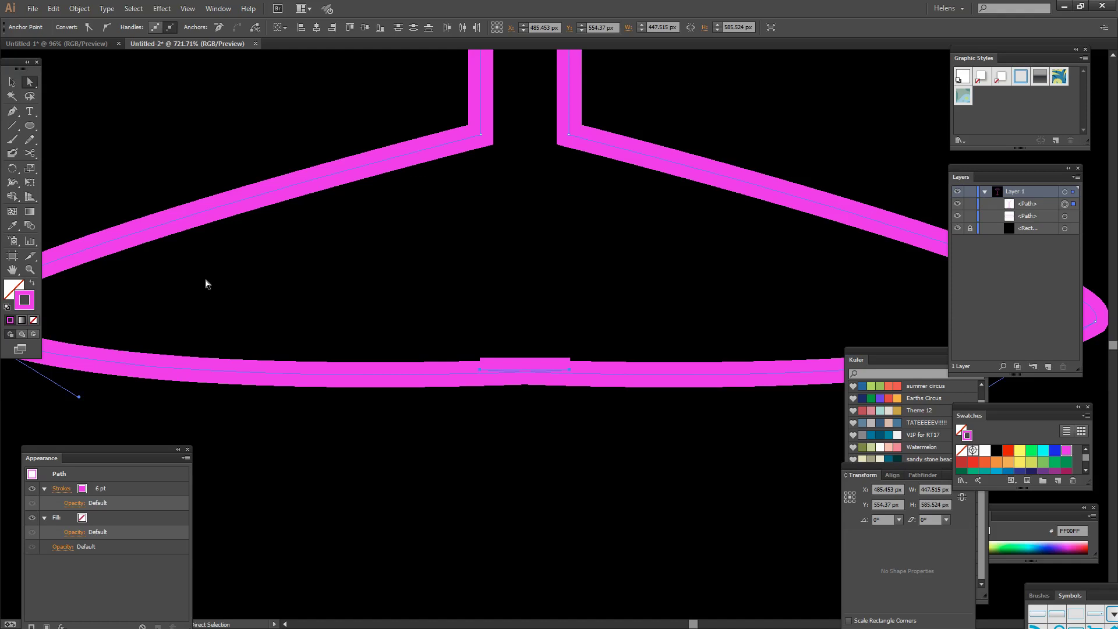
# Delete the extra anchor at the seam and nudge the bottom segment to smooth the foot.
pyautogui.click(12, 110)
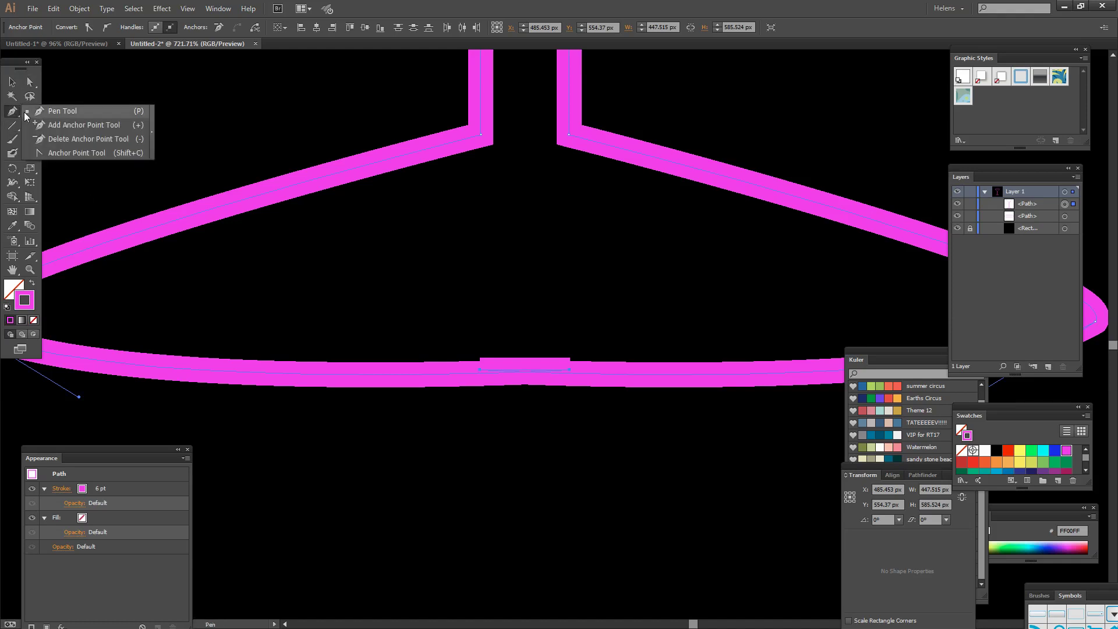
pyautogui.click(44, 138)
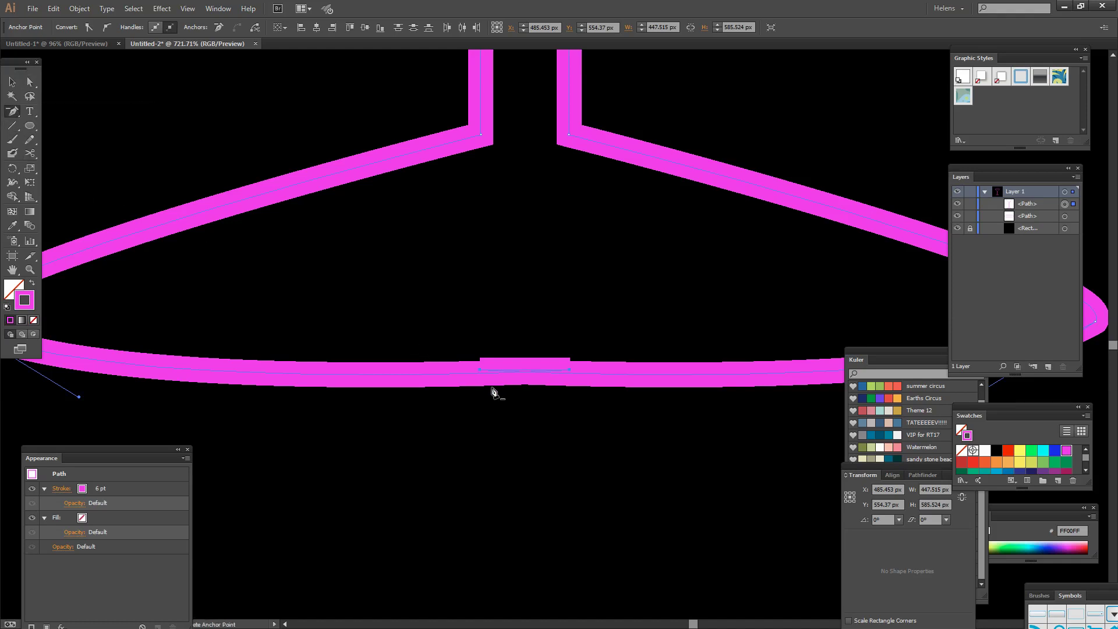
pyautogui.click(479, 372)
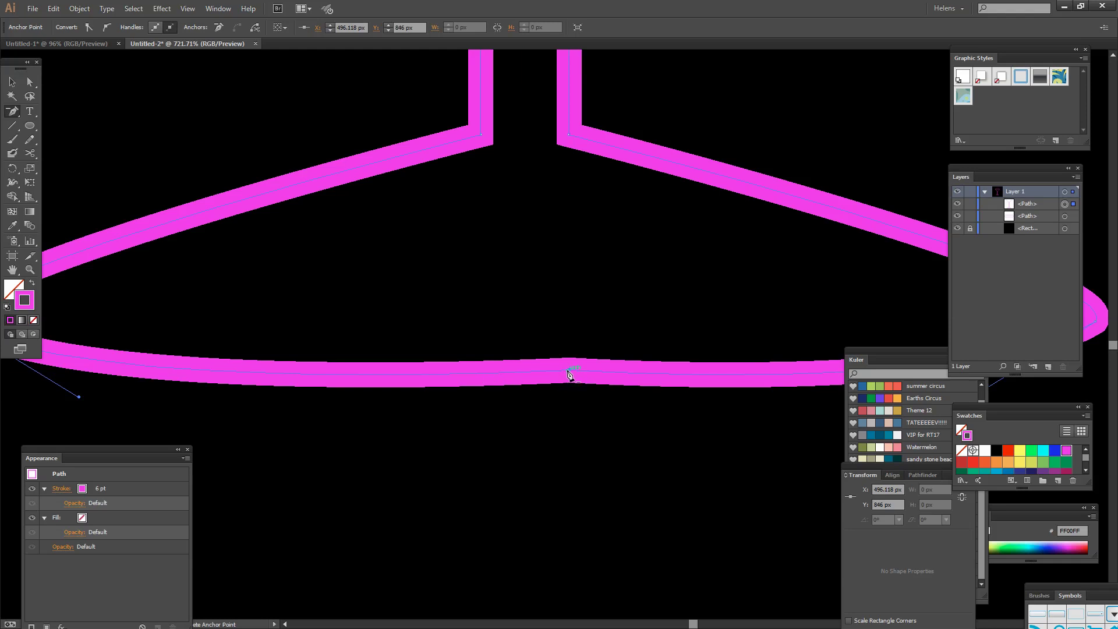
pyautogui.click(29, 82)
pyautogui.moveTo(569, 371); pyautogui.dragTo(543, 388)
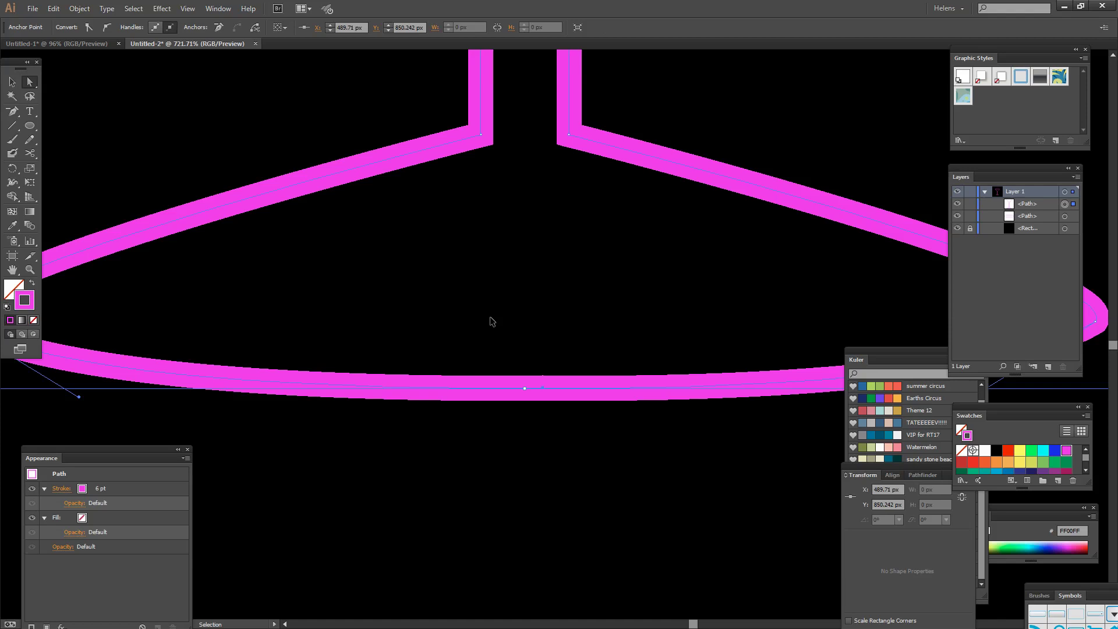
# Fit the artboard and shift the glass body about 10 px right, centred under the rim.
pyautogui.hotkey('ctrl', '0')
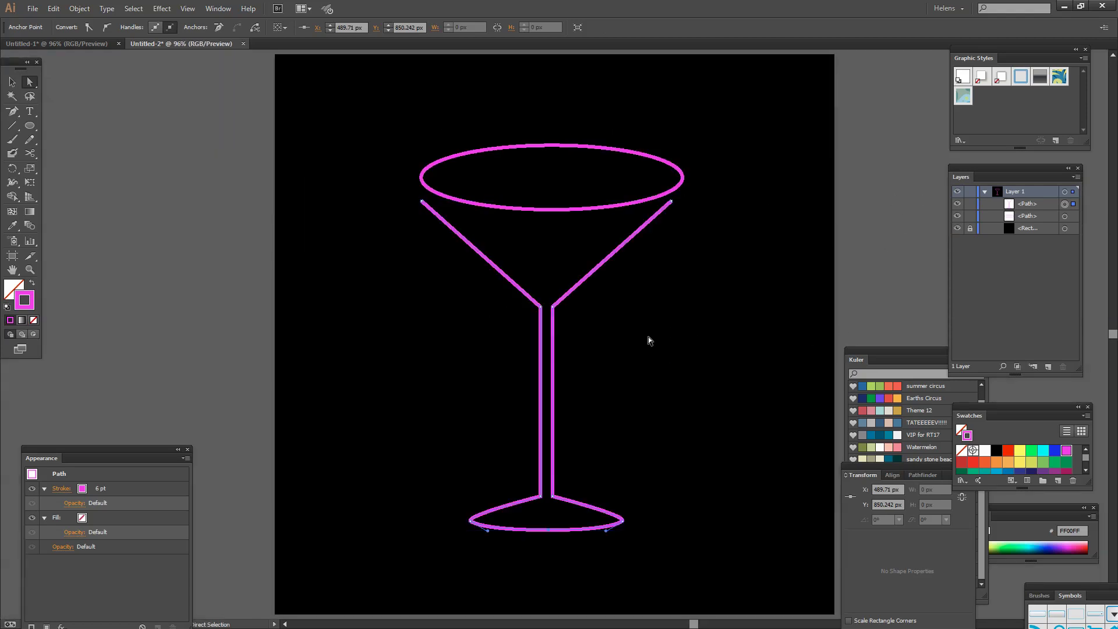
pyautogui.click(654, 339)
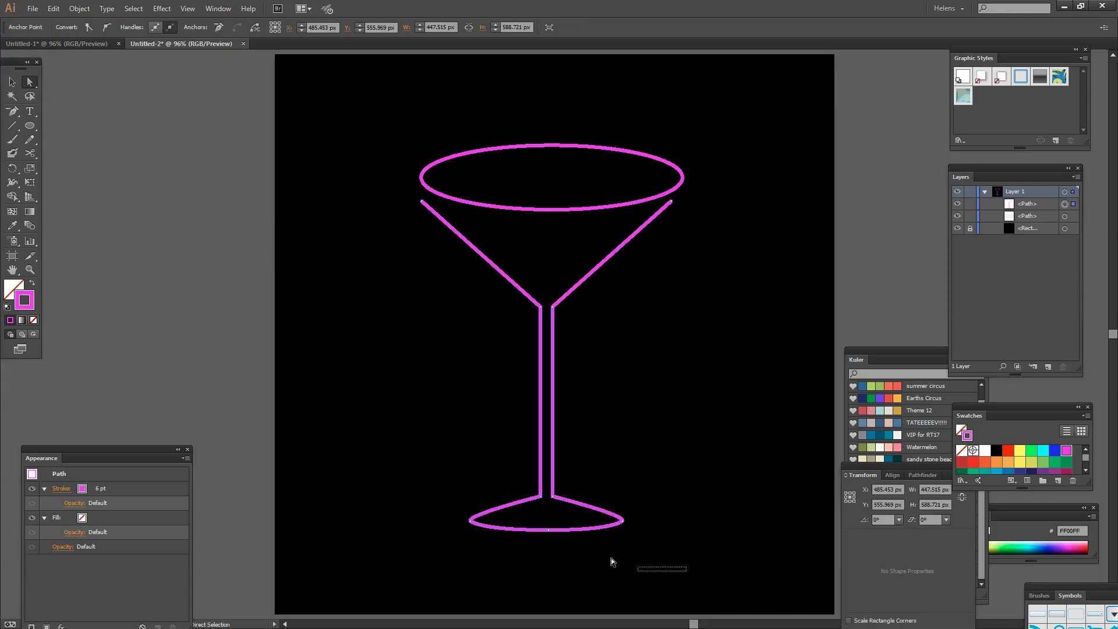
pyautogui.moveTo(687, 568); pyautogui.dragTo(352, 252)
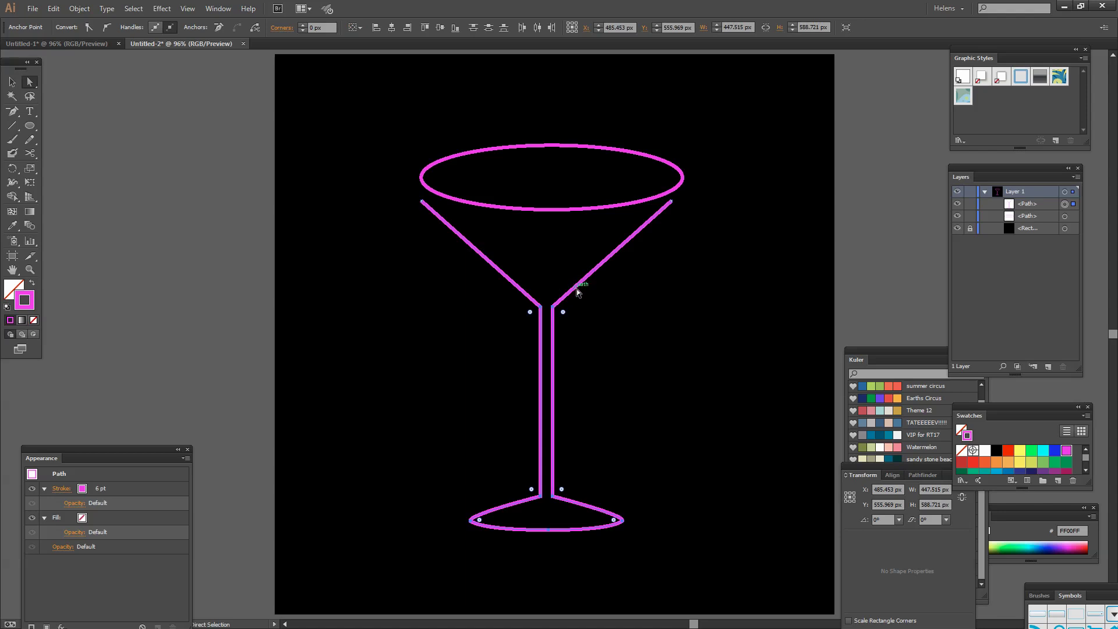
pyautogui.click(12, 82)
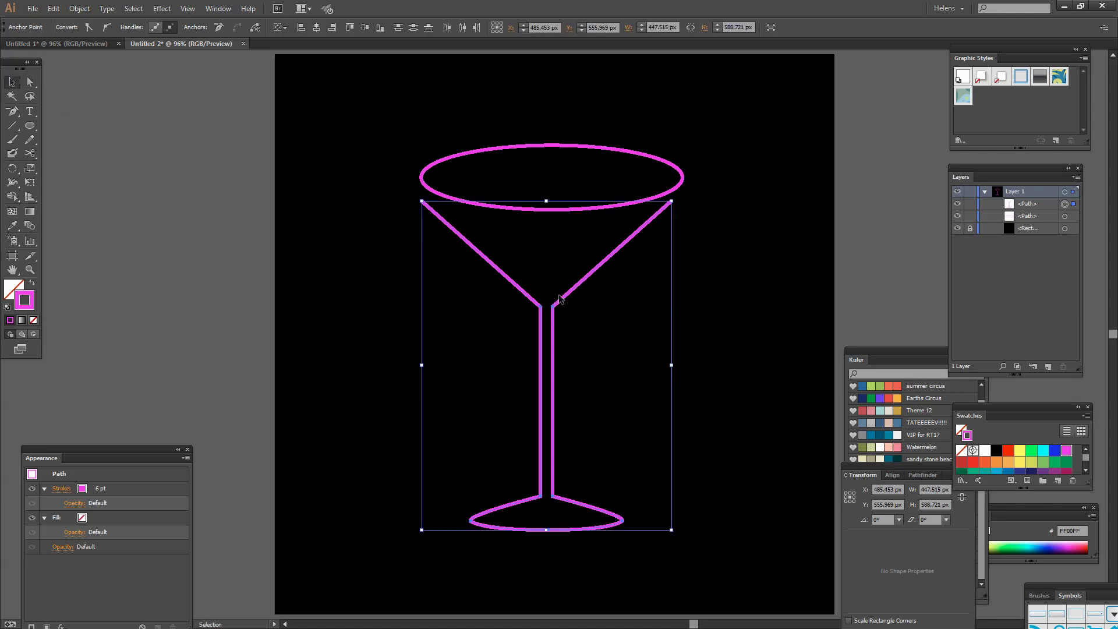
pyautogui.moveTo(564, 300); pyautogui.dragTo(569, 300)
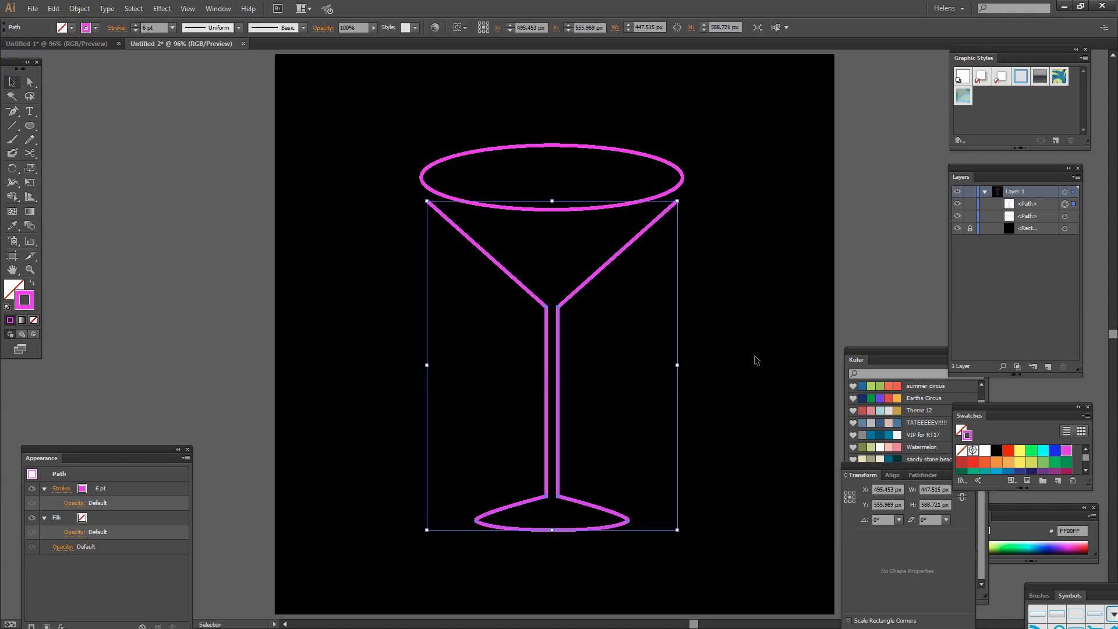
pyautogui.click(743, 372)
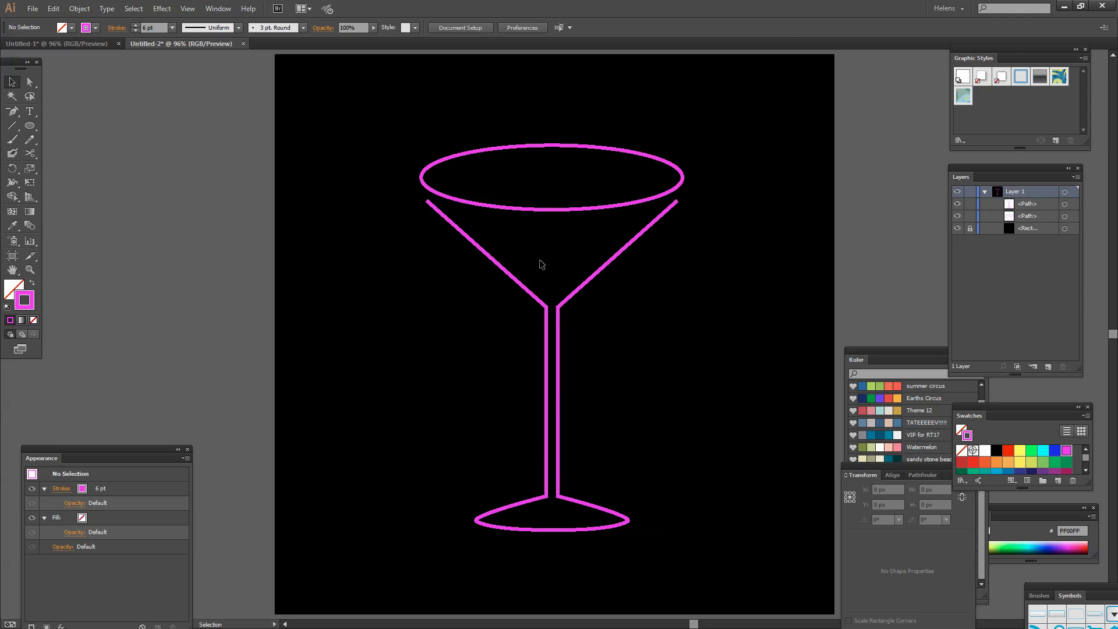
# Draw a small olive ellipse in the bowl, tilt it about 25°, and move it down-left.
pyautogui.click(28, 125)
pyautogui.moveTo(28, 125); pyautogui.dragTo(75, 152)
pyautogui.moveTo(524, 235)
pyautogui.mouseDown()
pyautogui.moveTo(564, 267)
pyautogui.moveTo(580, 255)
pyautogui.mouseUp()
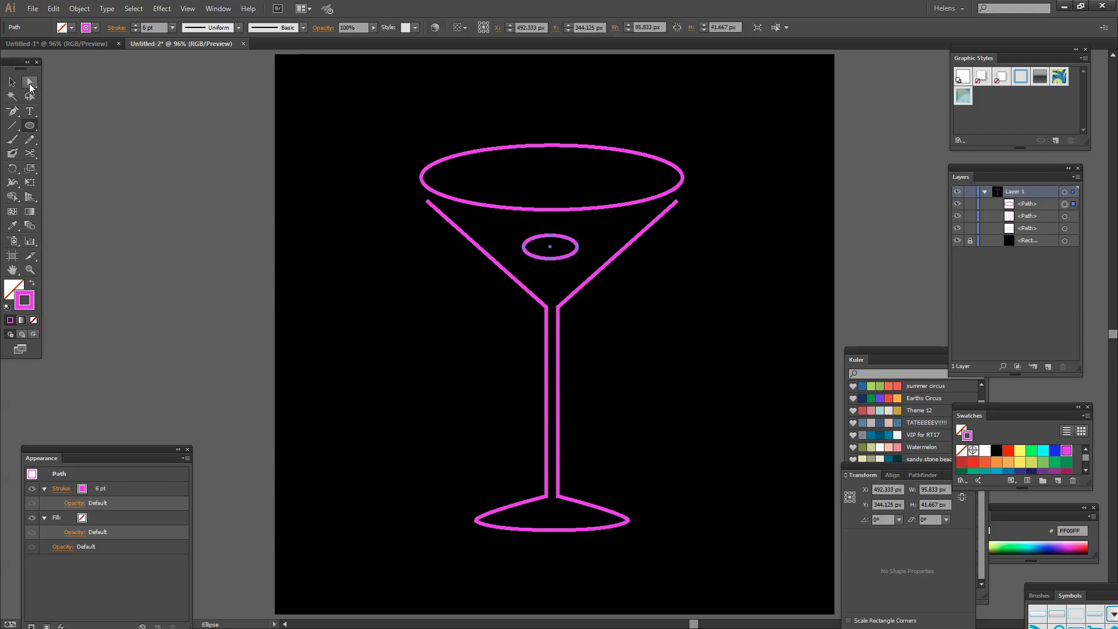
pyautogui.click(13, 84)
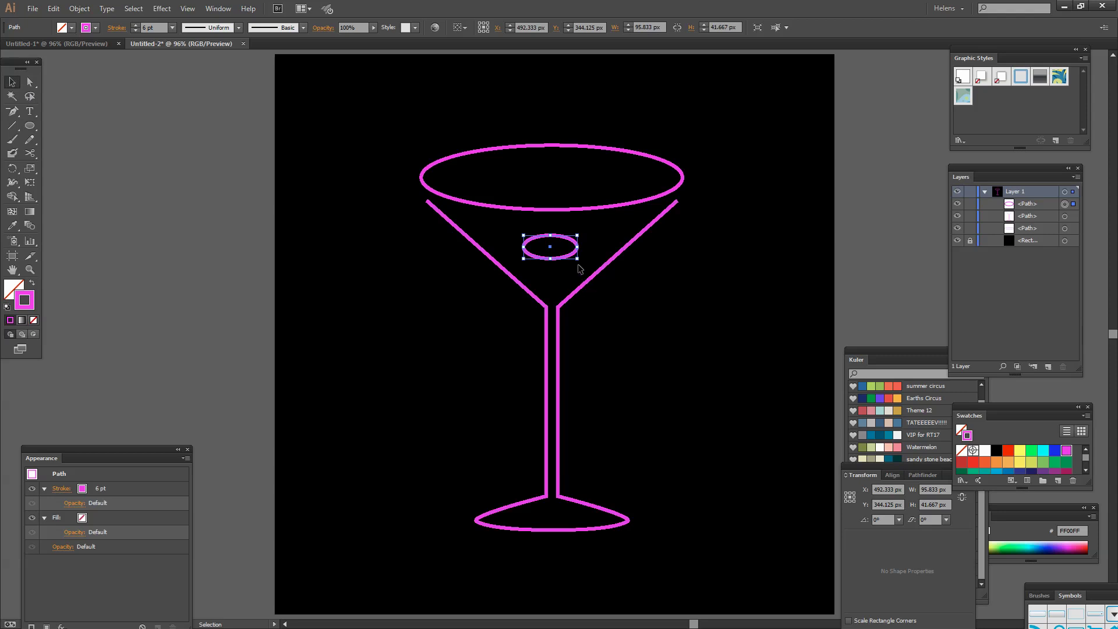
pyautogui.moveTo(582, 263); pyautogui.dragTo(569, 276)
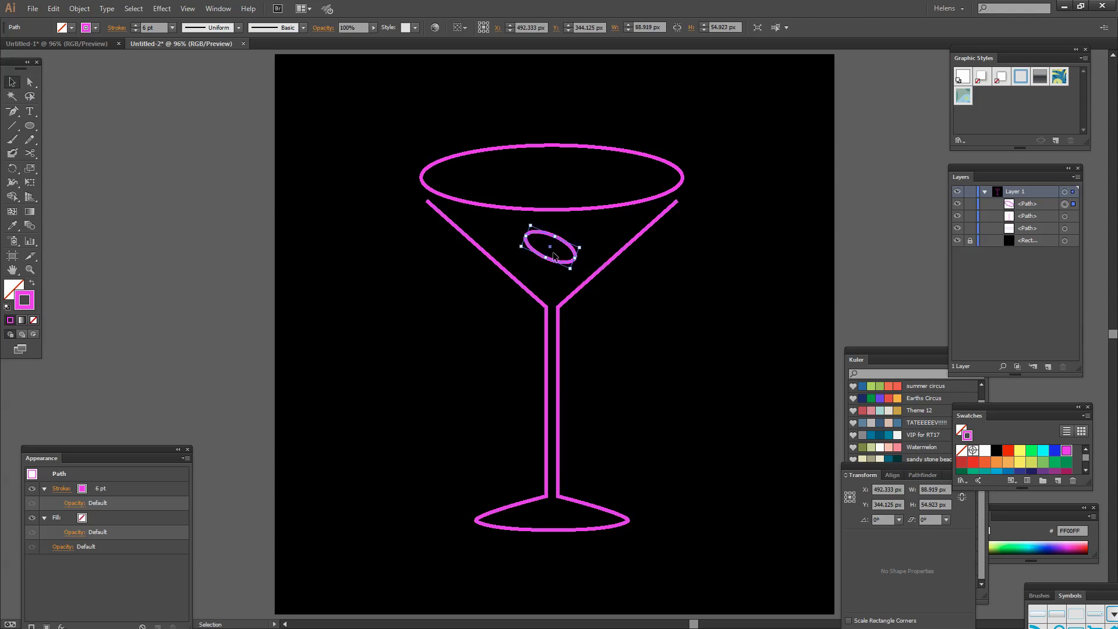
pyautogui.click(568, 241)
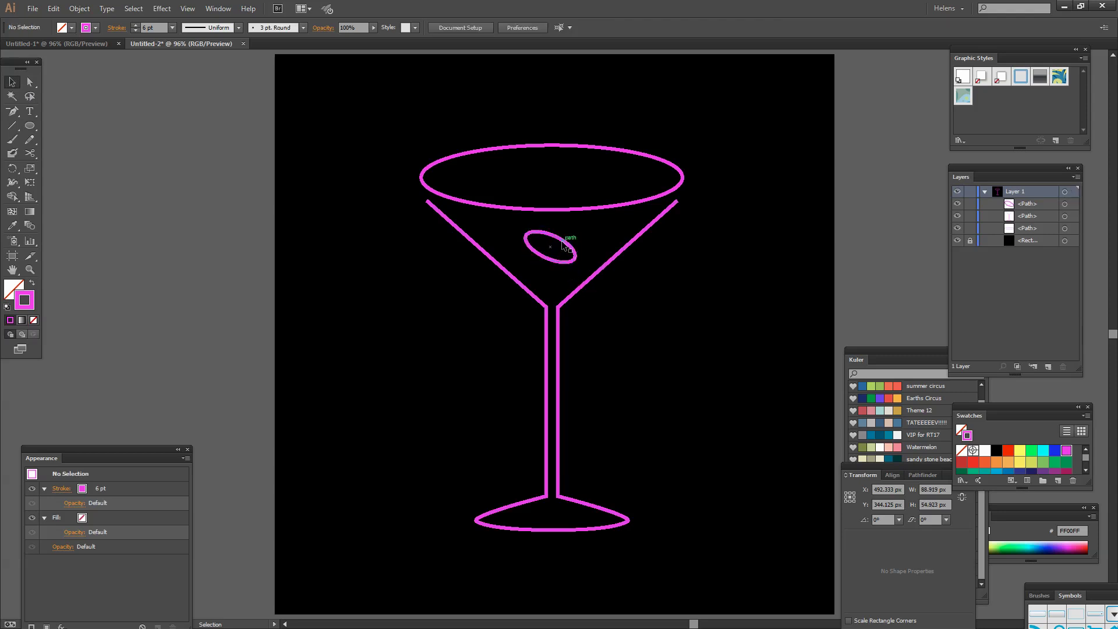
pyautogui.moveTo(563, 245); pyautogui.dragTo(549, 260)
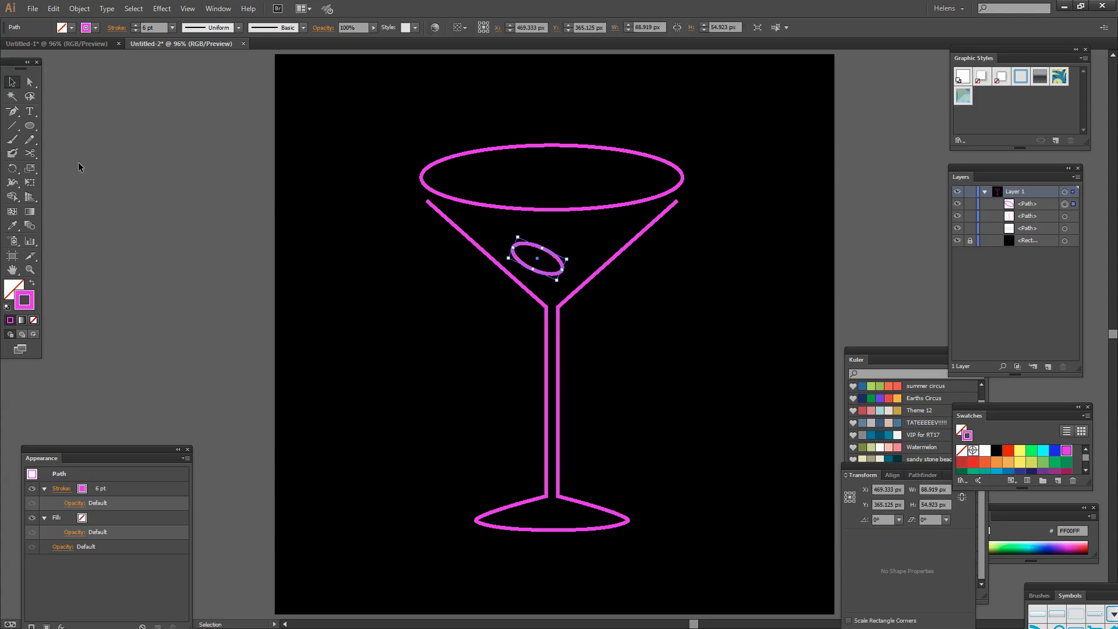
pyautogui.click(11, 128)
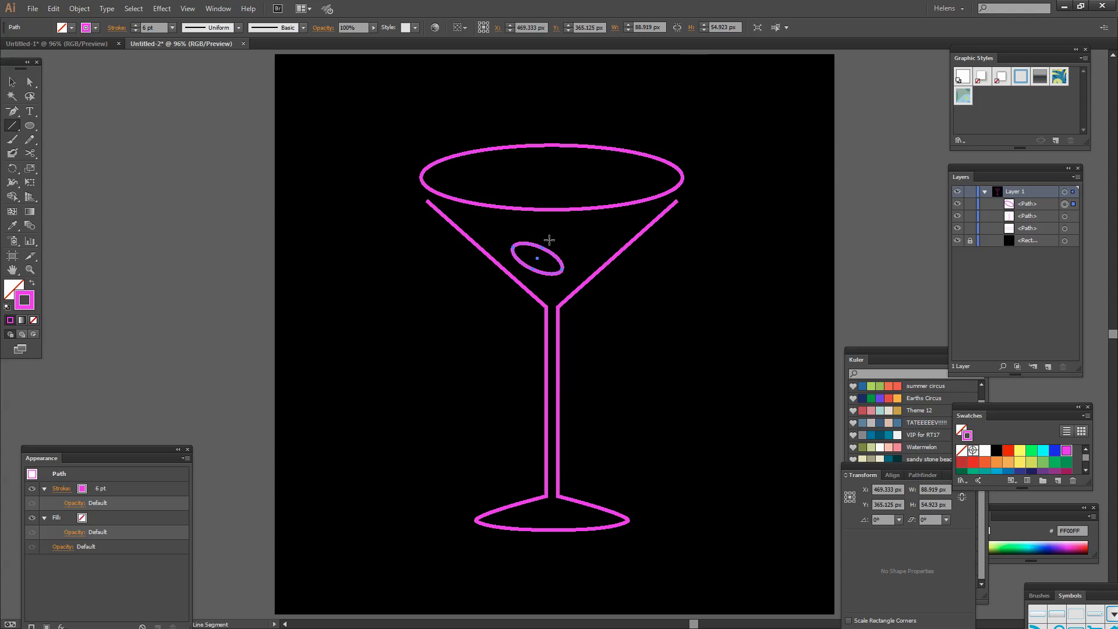
# Draw diagonal straw segments rising up-right from the olive past the rim, nudging the top one down.
pyautogui.moveTo(549, 240); pyautogui.dragTo(571, 219)
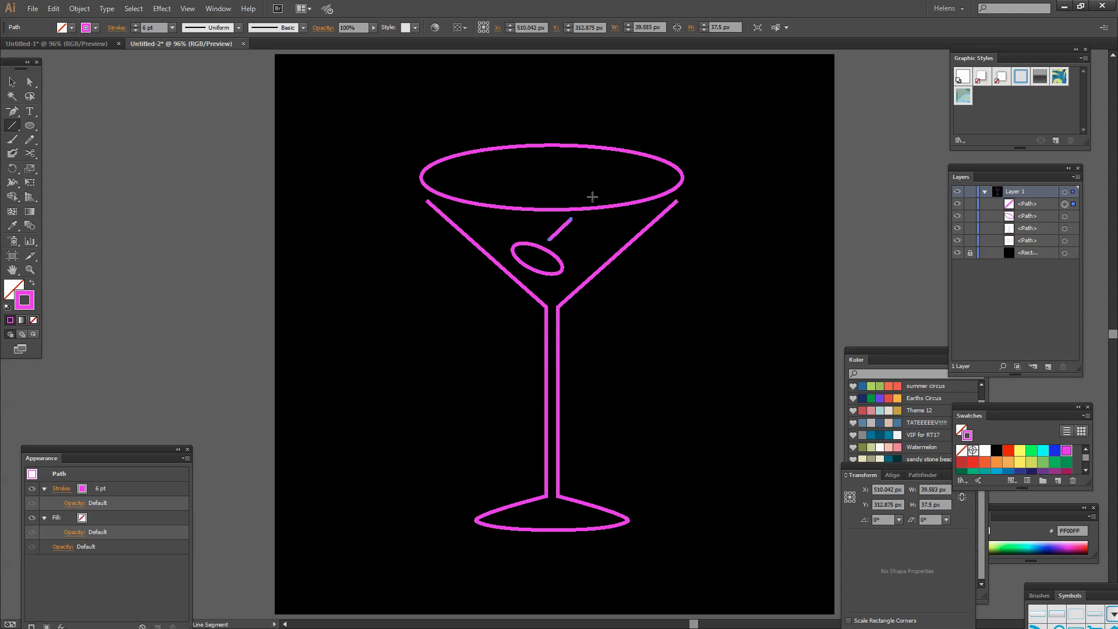
pyautogui.moveTo(592, 197); pyautogui.dragTo(698, 101)
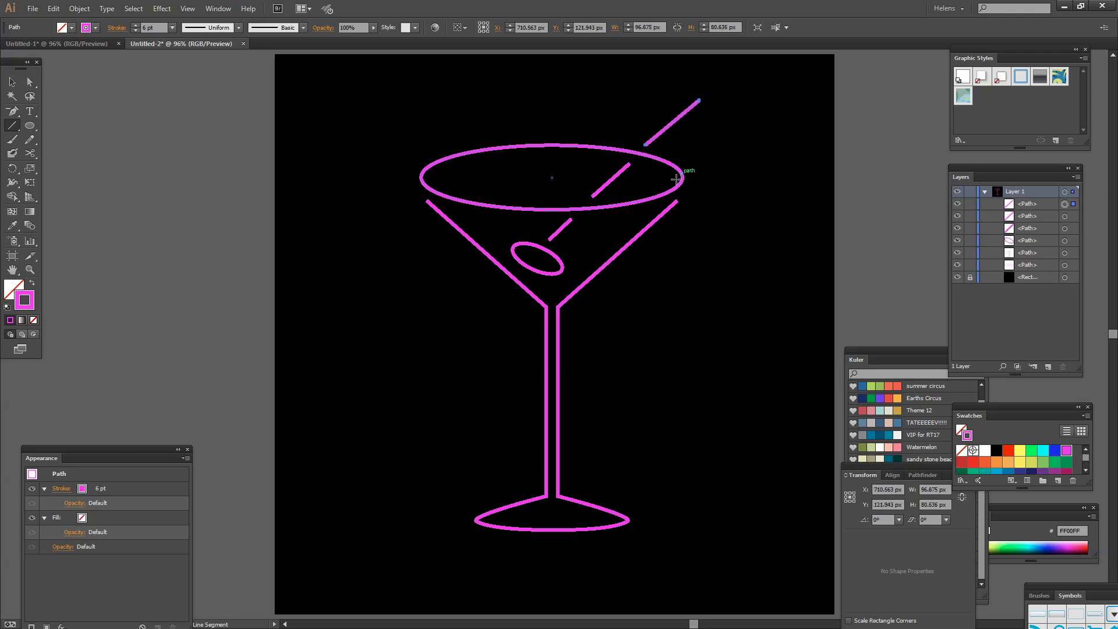
pyautogui.click(13, 82)
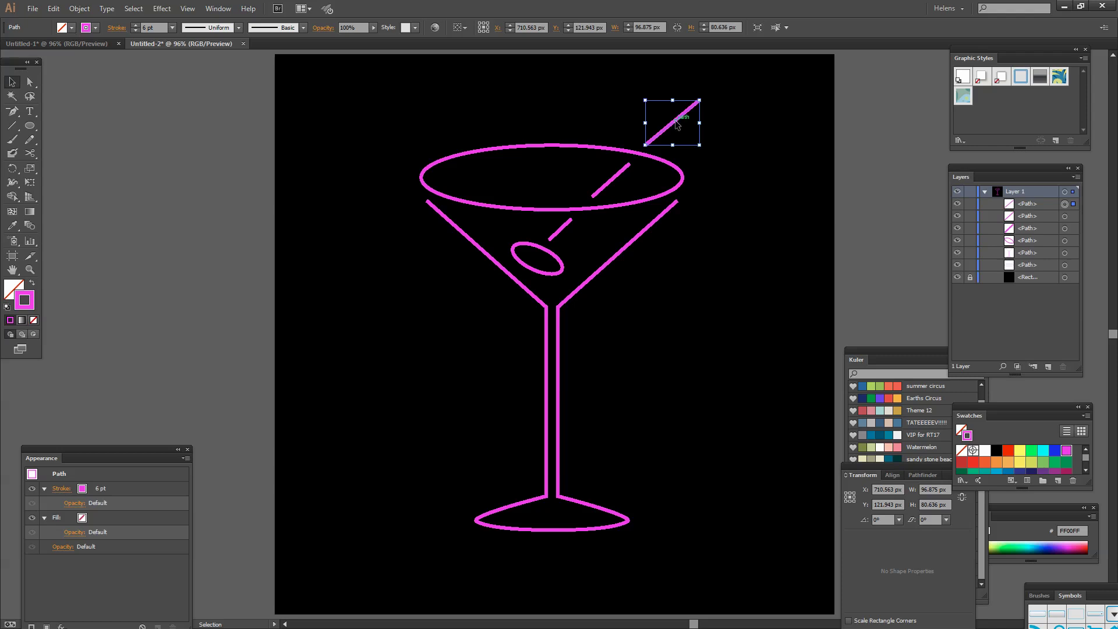
pyautogui.moveTo(674, 121); pyautogui.dragTo(674, 124)
pyautogui.click(611, 179)
pyautogui.click(557, 232)
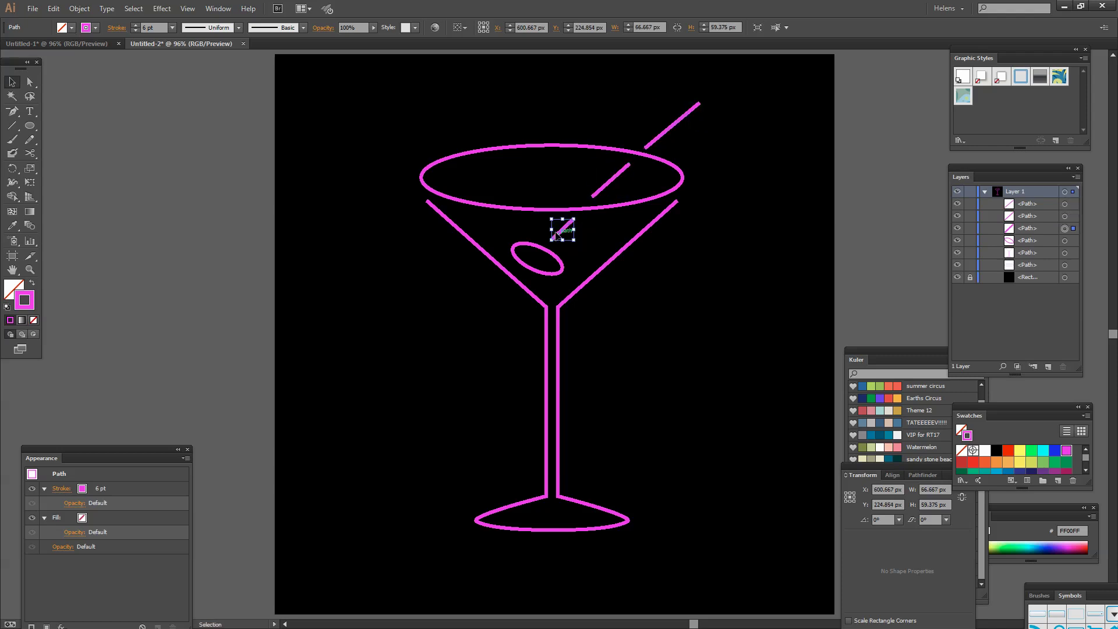
pyautogui.click(631, 294)
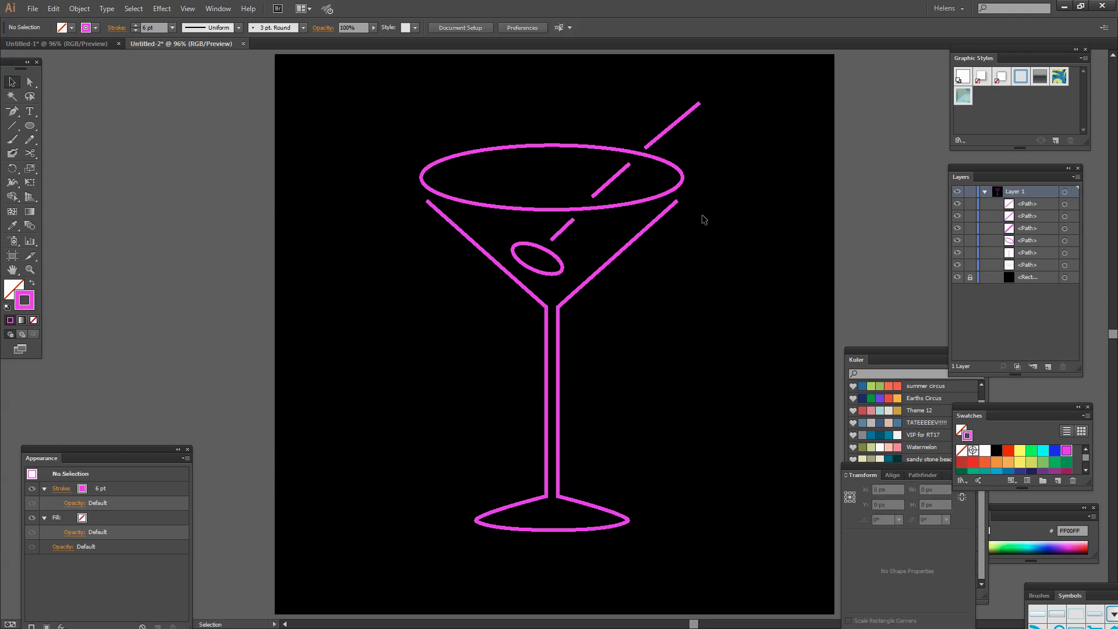
# Give the top straw segment a round corner join.
pyautogui.click(674, 124)
pyautogui.click(113, 29)
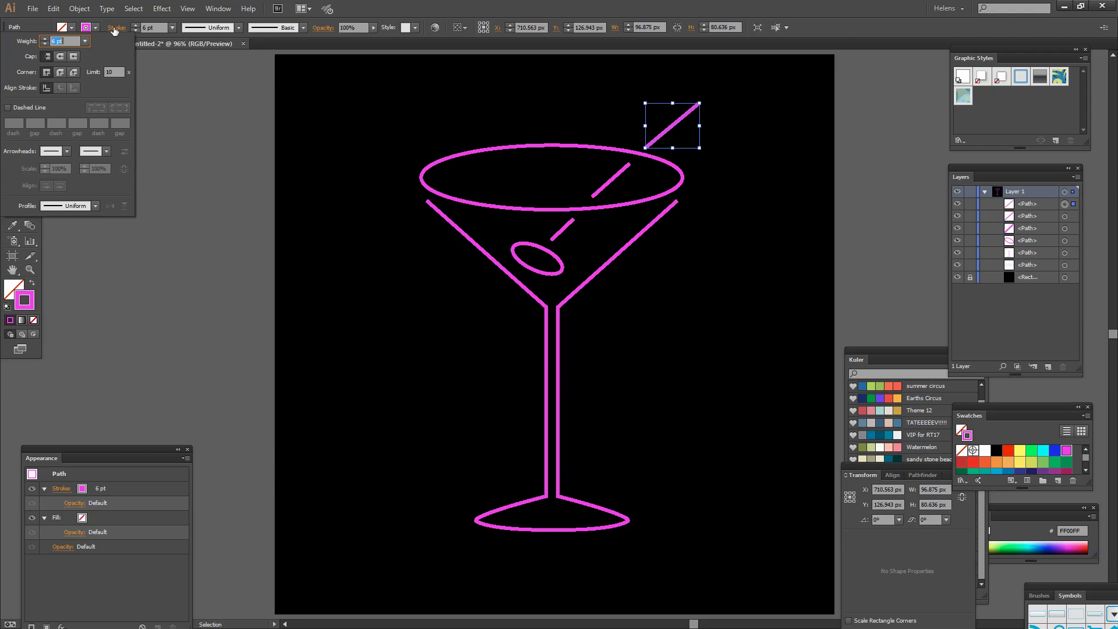
pyautogui.click(60, 73)
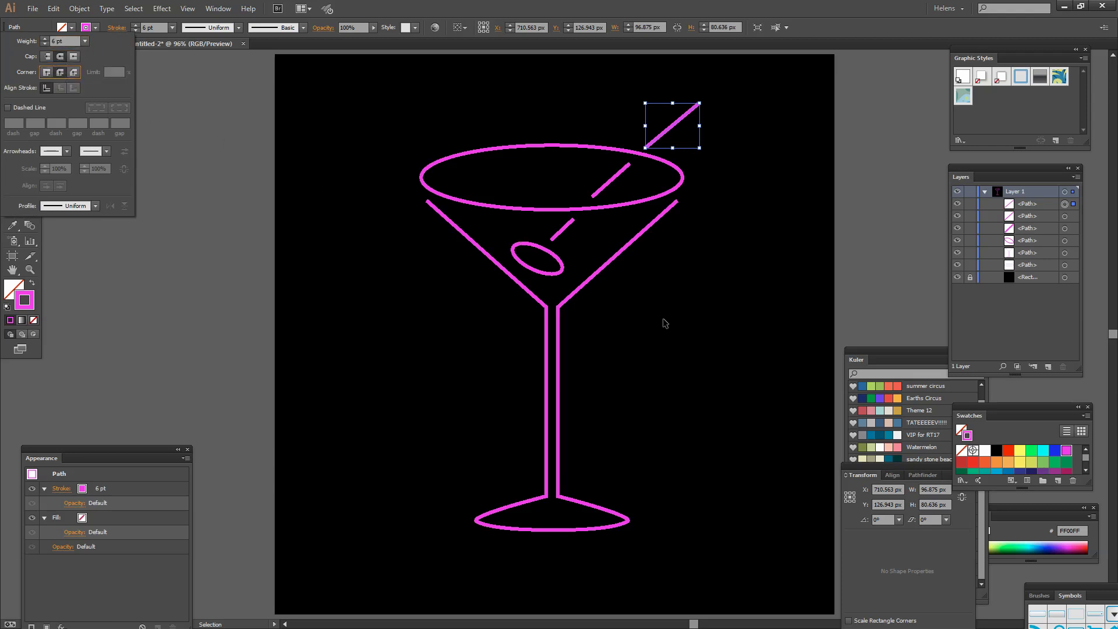
pyautogui.press('Escape')
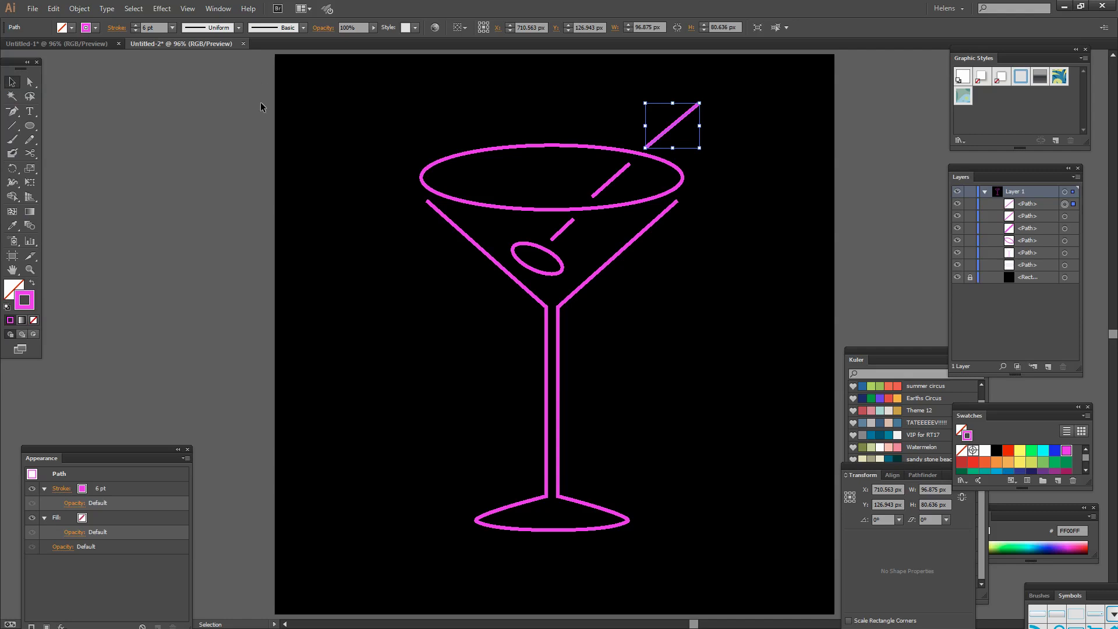
# Select all the martini paths and set their strokes to Round Cap.
pyautogui.moveTo(304, 66); pyautogui.dragTo(620, 428)
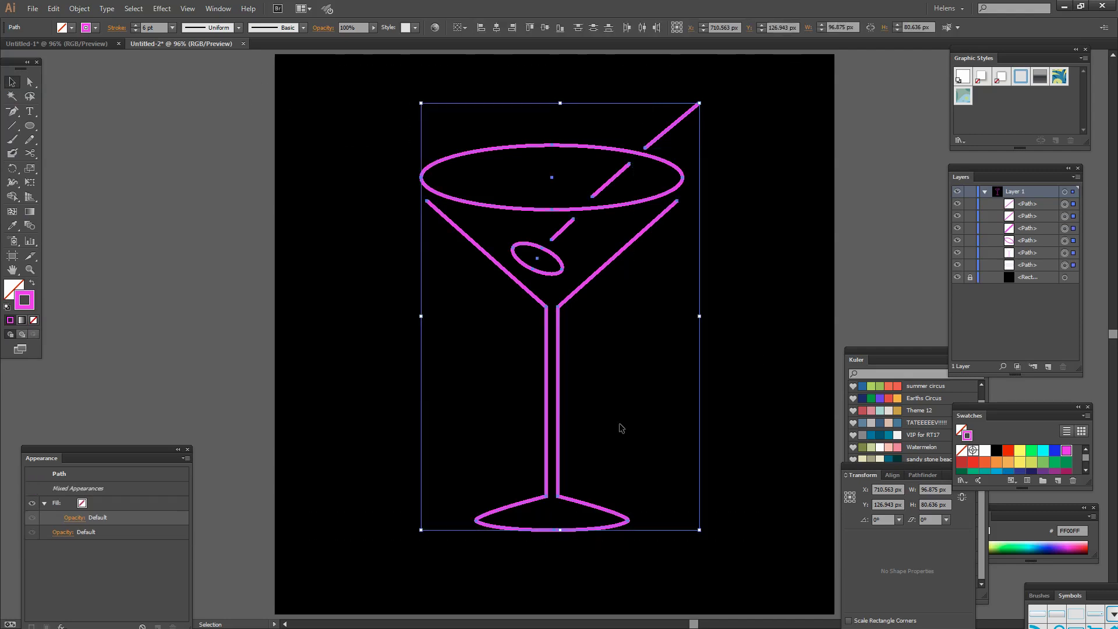
pyautogui.click(117, 28)
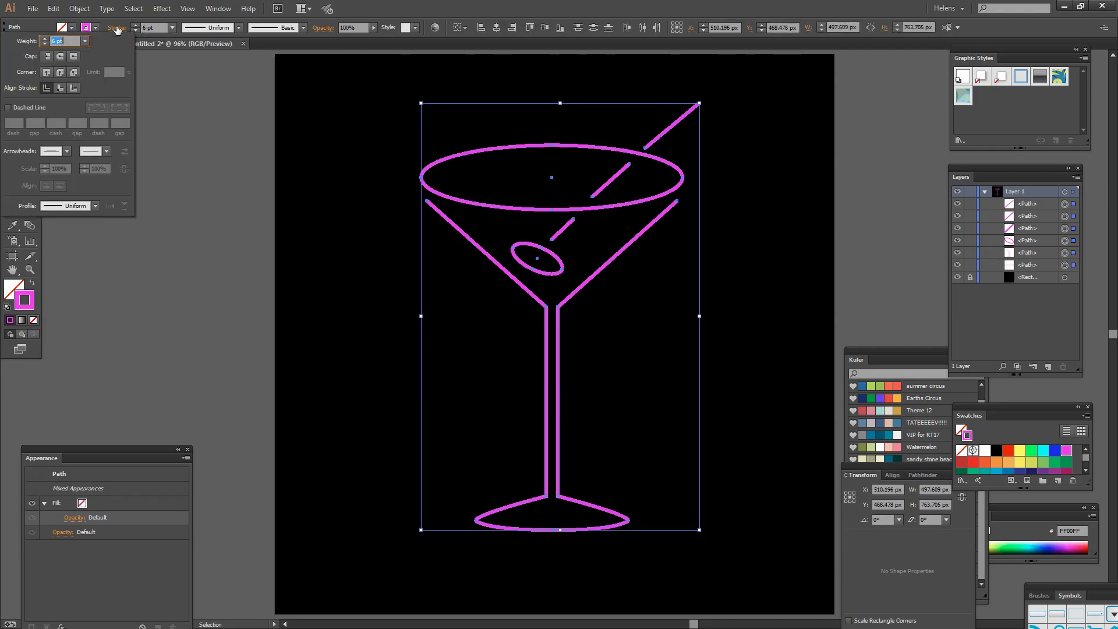
pyautogui.click(59, 61)
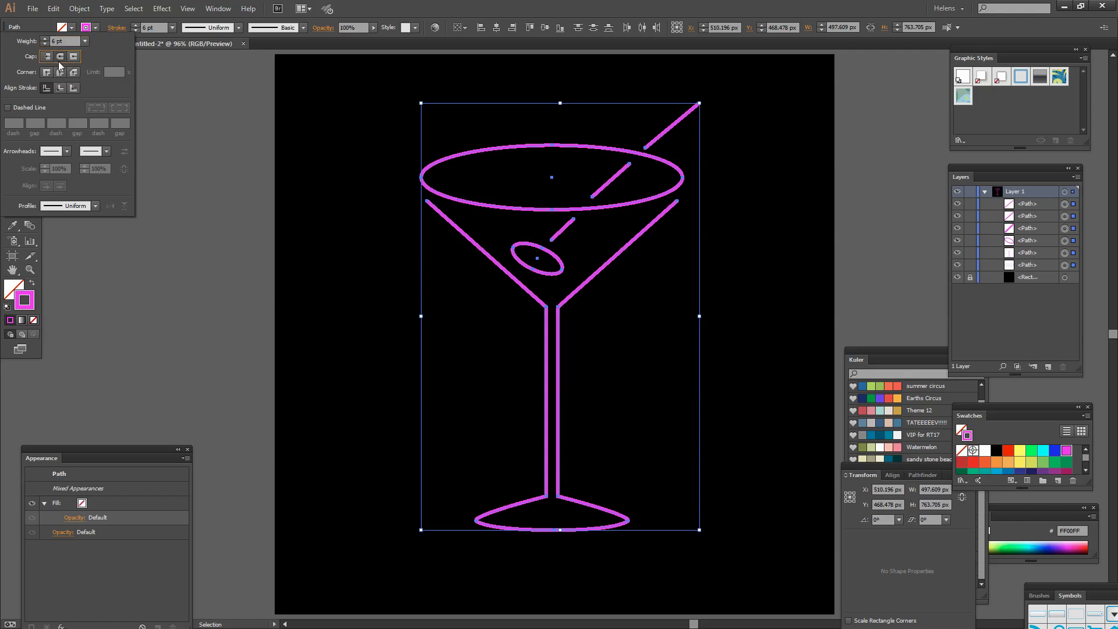
pyautogui.click(60, 58)
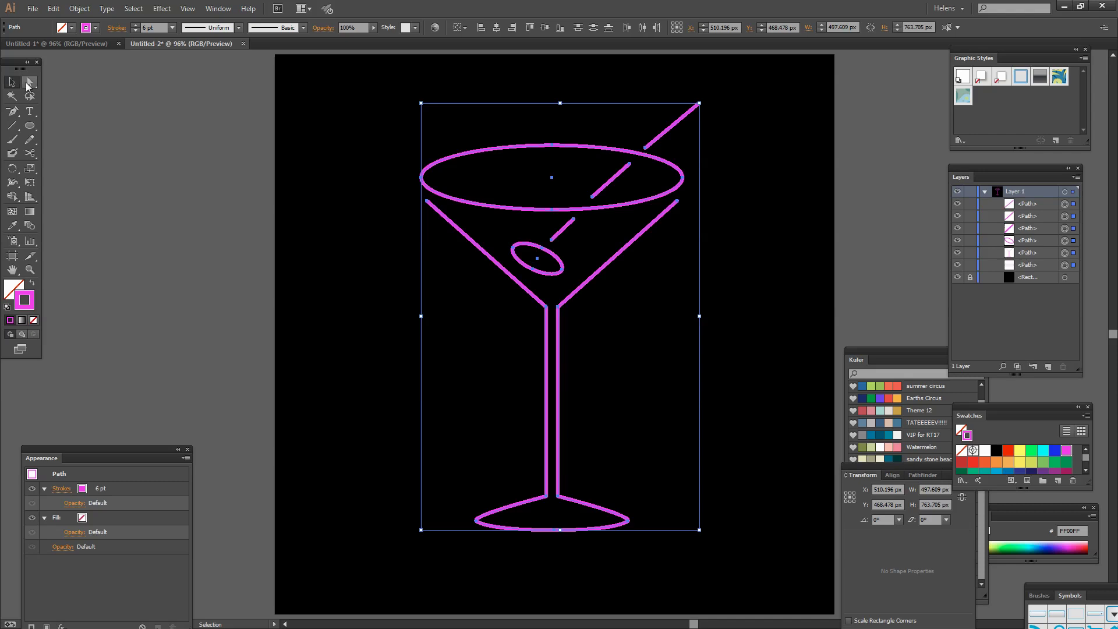
# Turn the glass rim and body strokes cyan (#00FFFF) and move the Appearance panel near the toolbar.
pyautogui.click(313, 206)
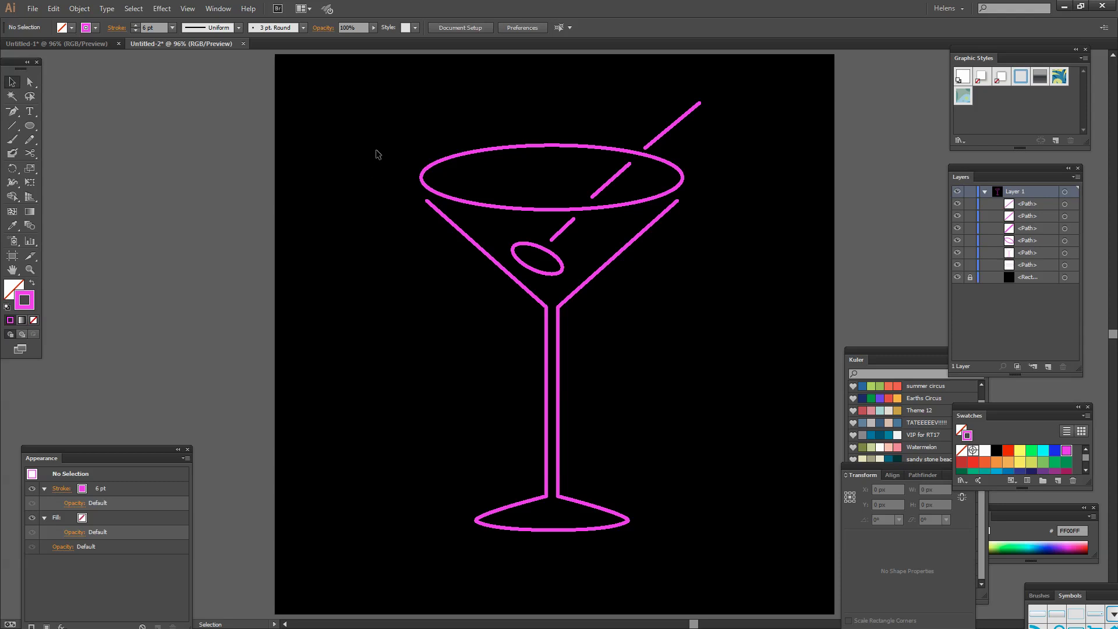
pyautogui.moveTo(382, 148); pyautogui.dragTo(447, 239)
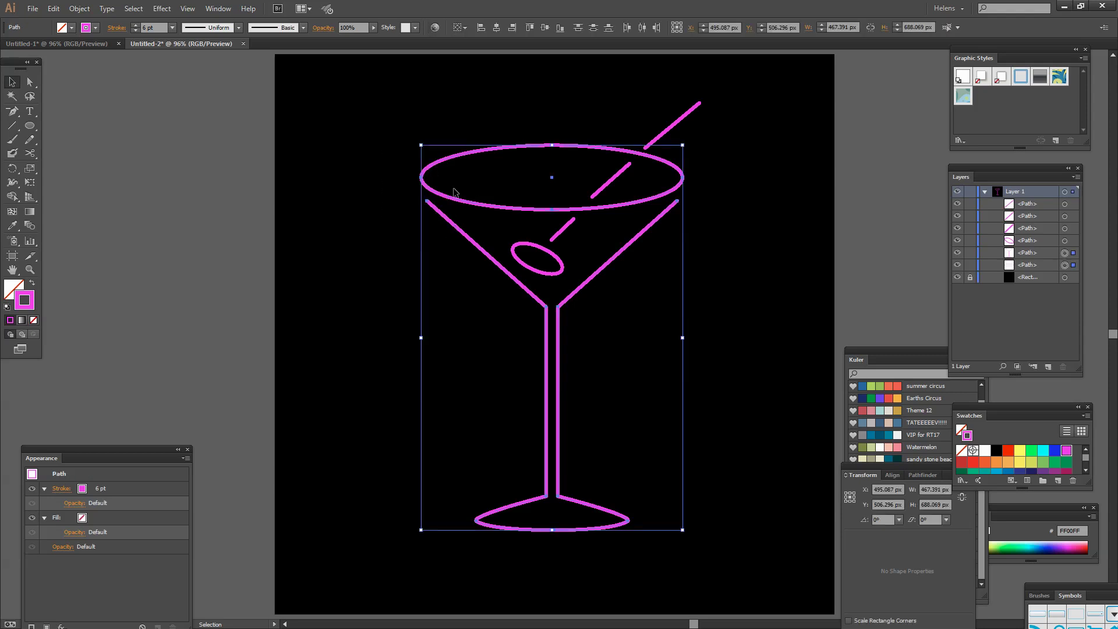
pyautogui.click(1042, 450)
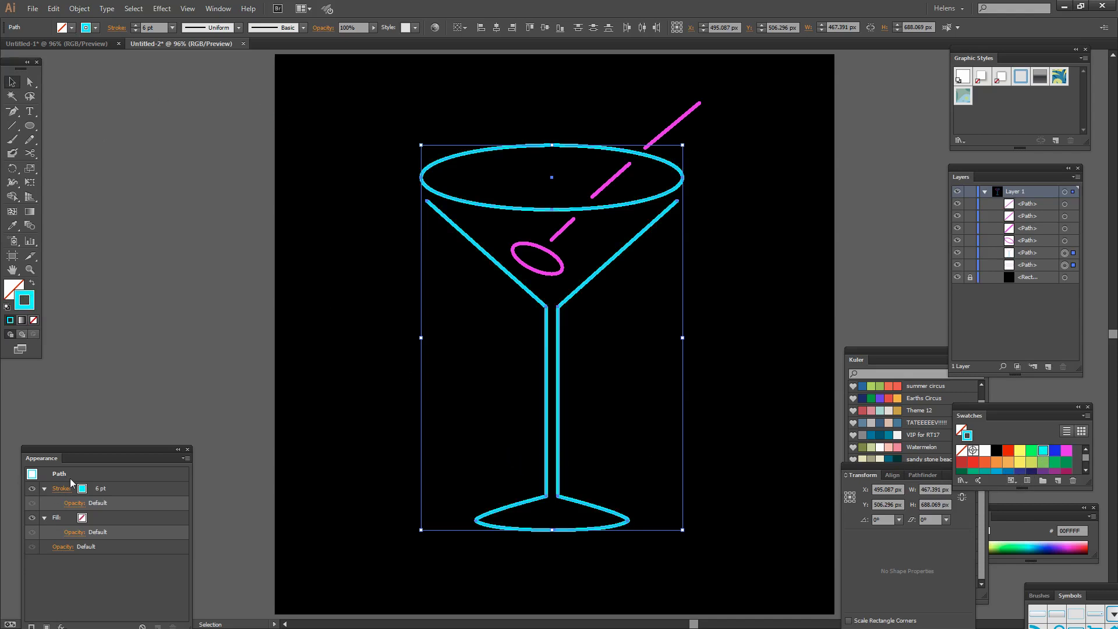
pyautogui.moveTo(79, 460); pyautogui.dragTo(131, 118)
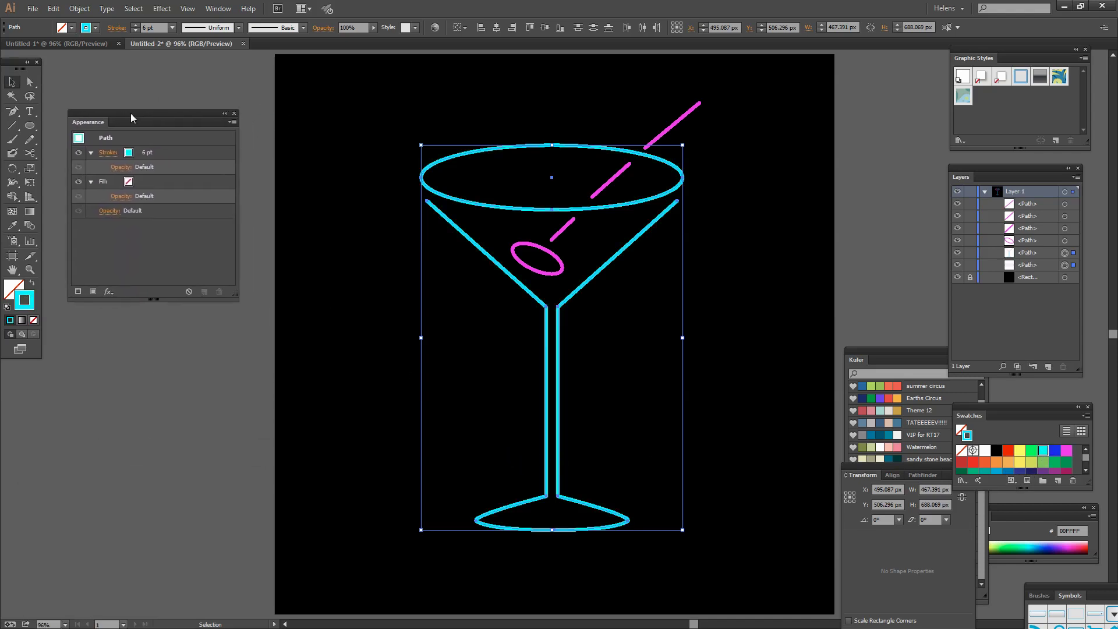
pyautogui.click(212, 10)
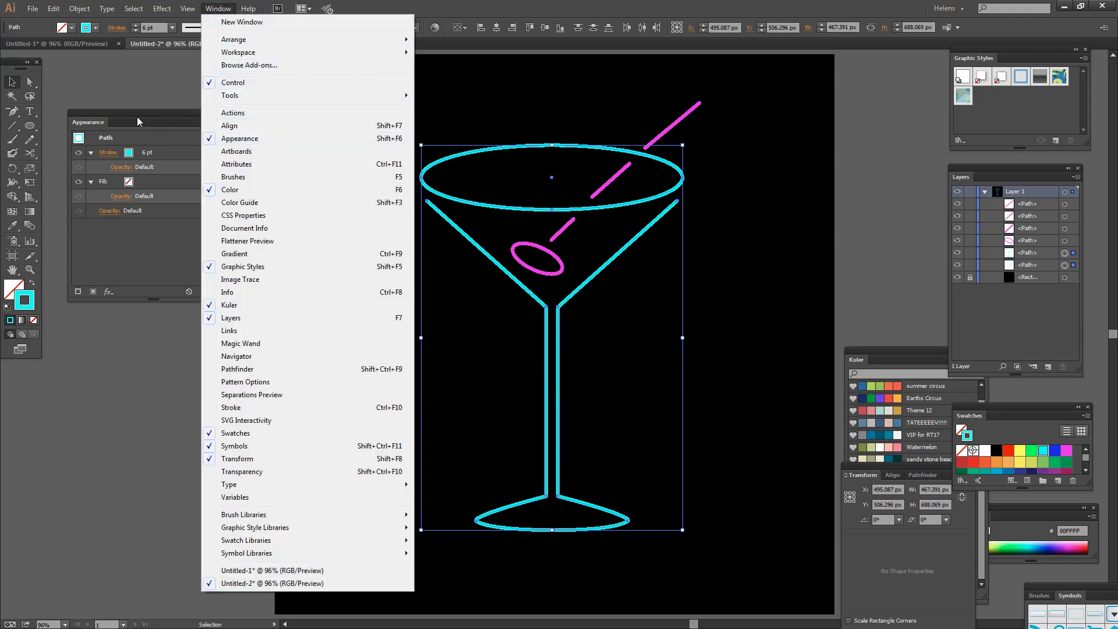
# Raise the cyan glass stroke weight from 6 pt to 7 pt in the Appearance panel.
pyautogui.click(137, 116)
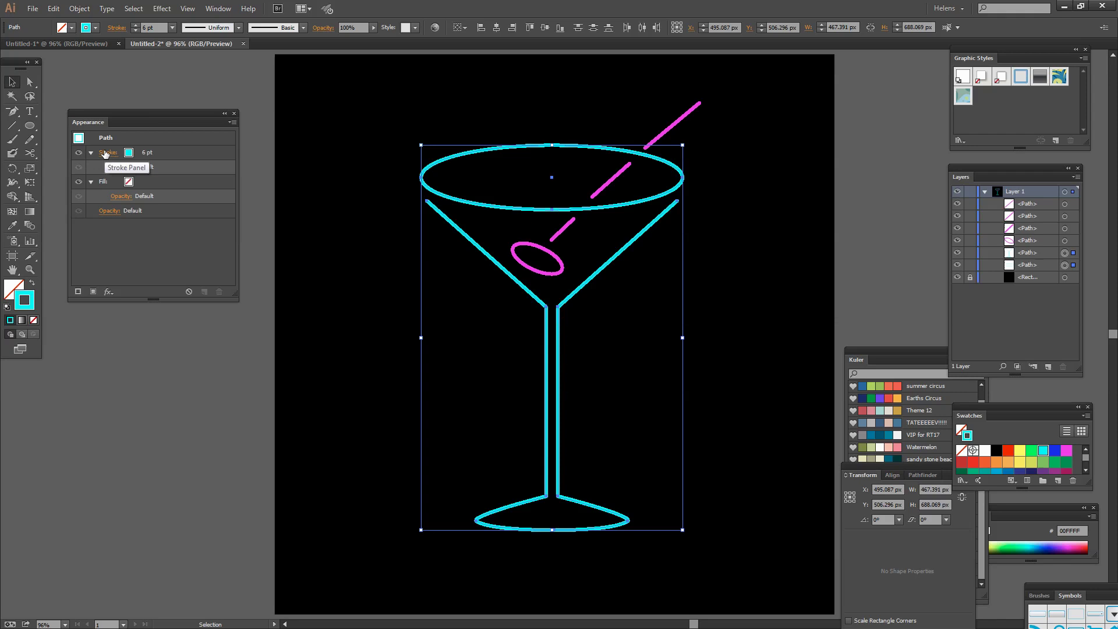
pyautogui.click(105, 152)
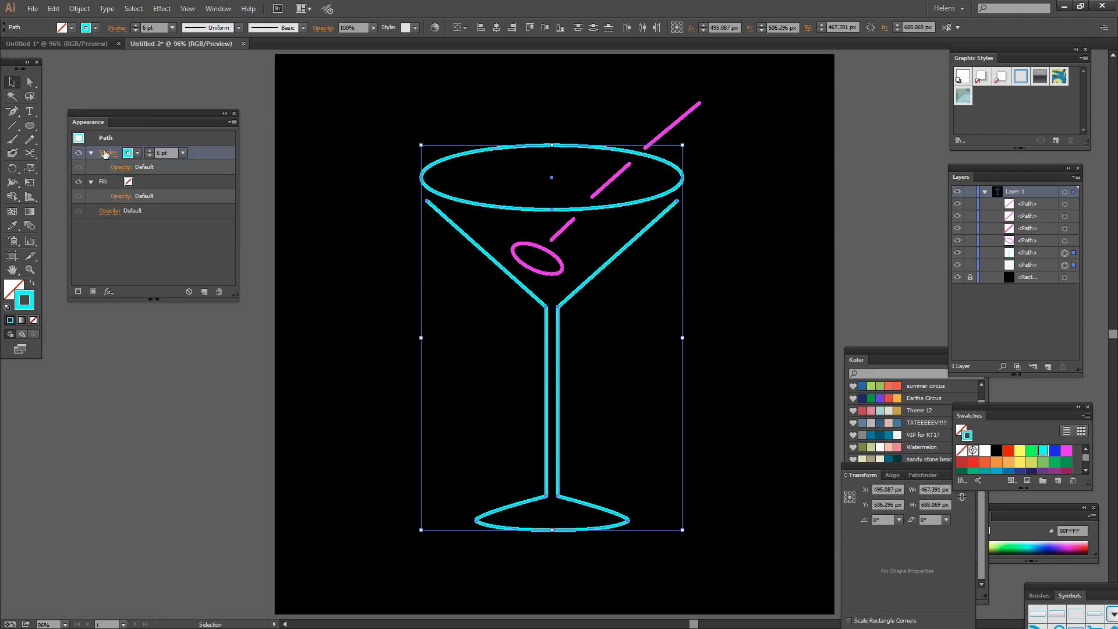
pyautogui.click(150, 150)
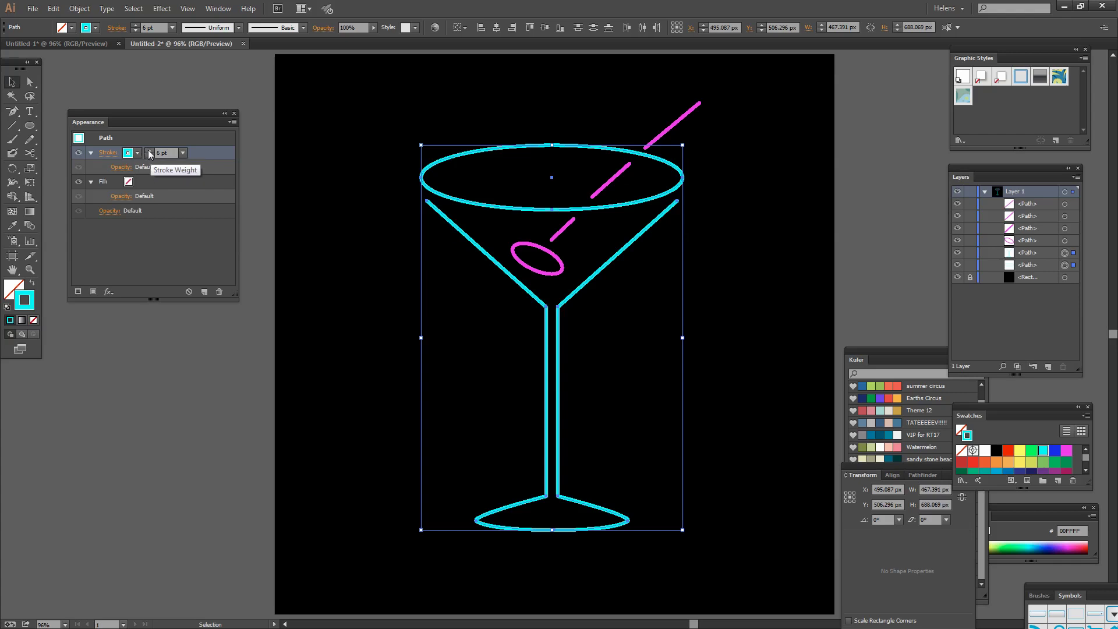
pyautogui.click(149, 151)
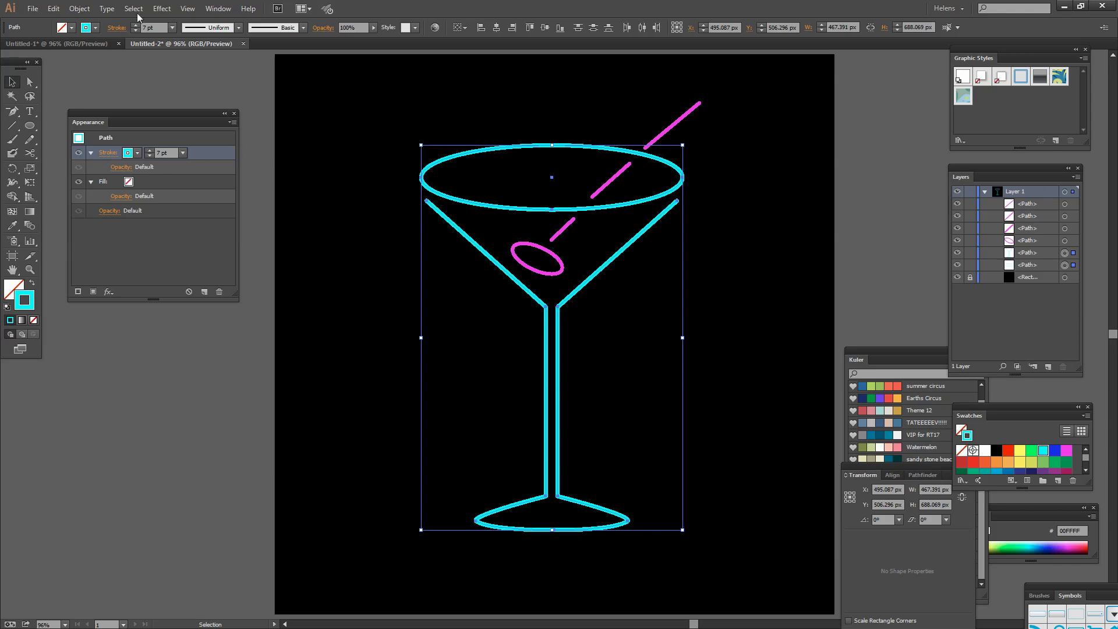
# Apply a Gaussian Blur with a 2.5-pixel radius to the cyan glass strokes.
pyautogui.click(162, 9)
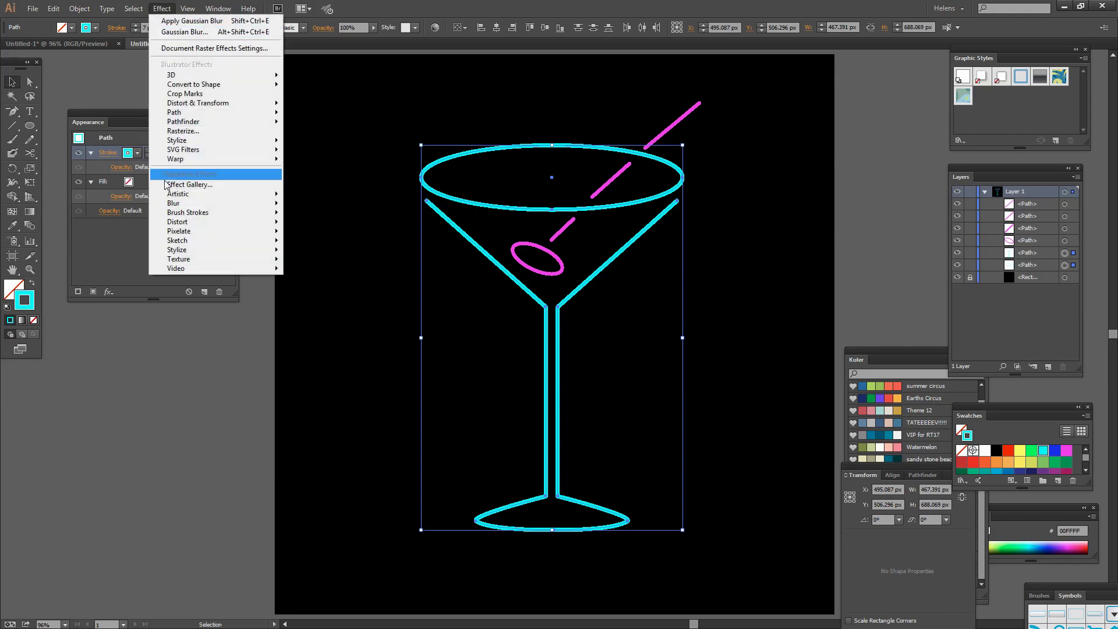
pyautogui.moveTo(174, 203)
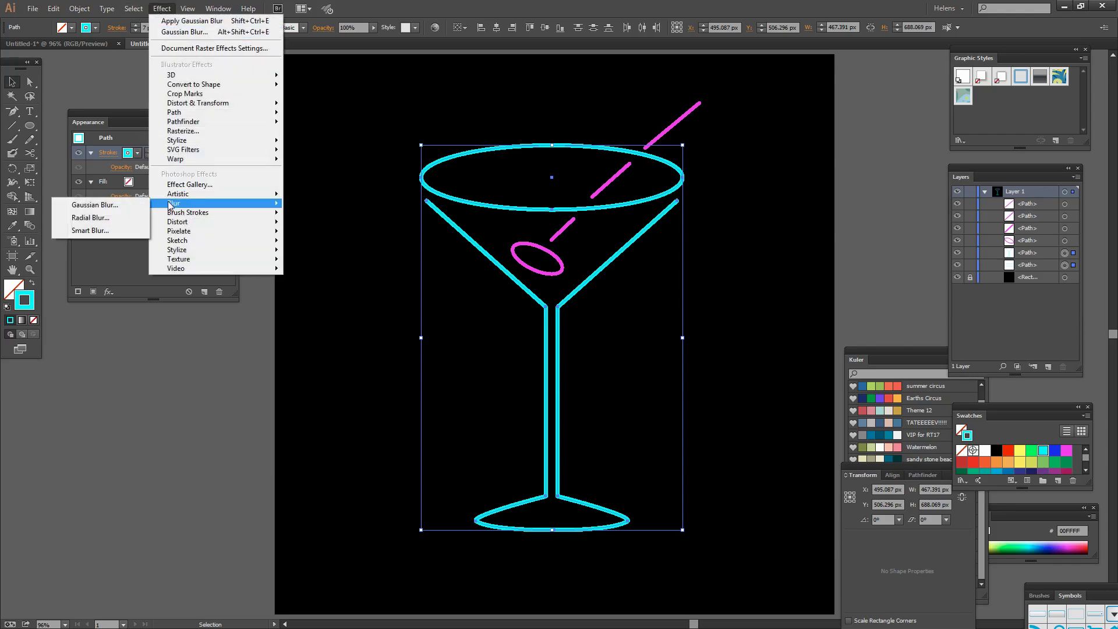
pyautogui.click(95, 205)
pyautogui.moveTo(721, 333); pyautogui.dragTo(218, 333)
pyautogui.click(139, 379)
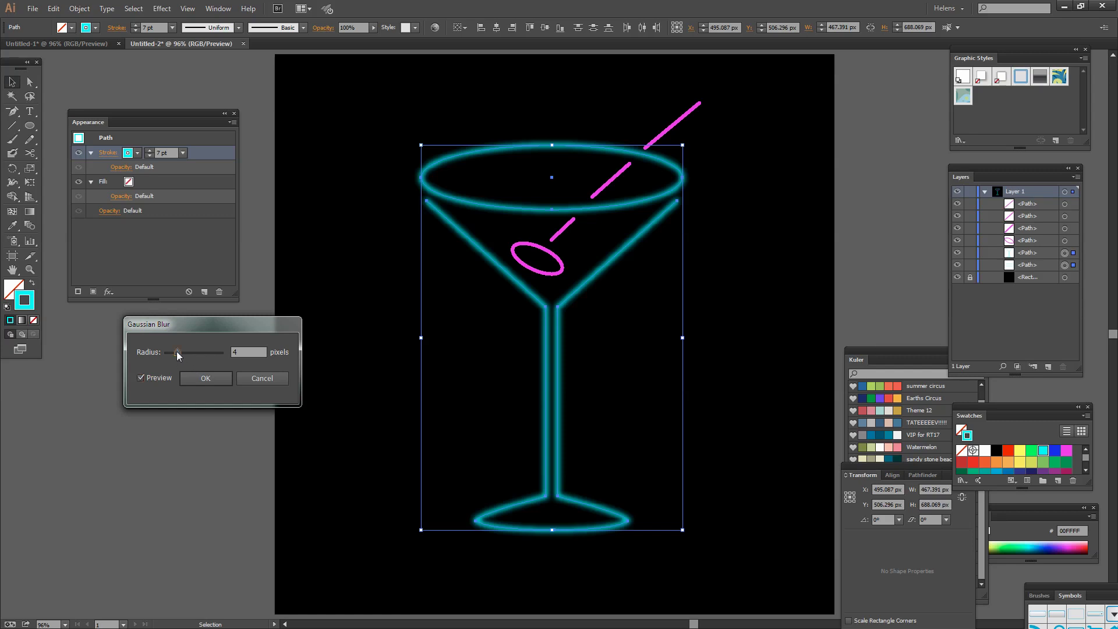
pyautogui.moveTo(177, 351); pyautogui.dragTo(177, 356)
pyautogui.click(205, 379)
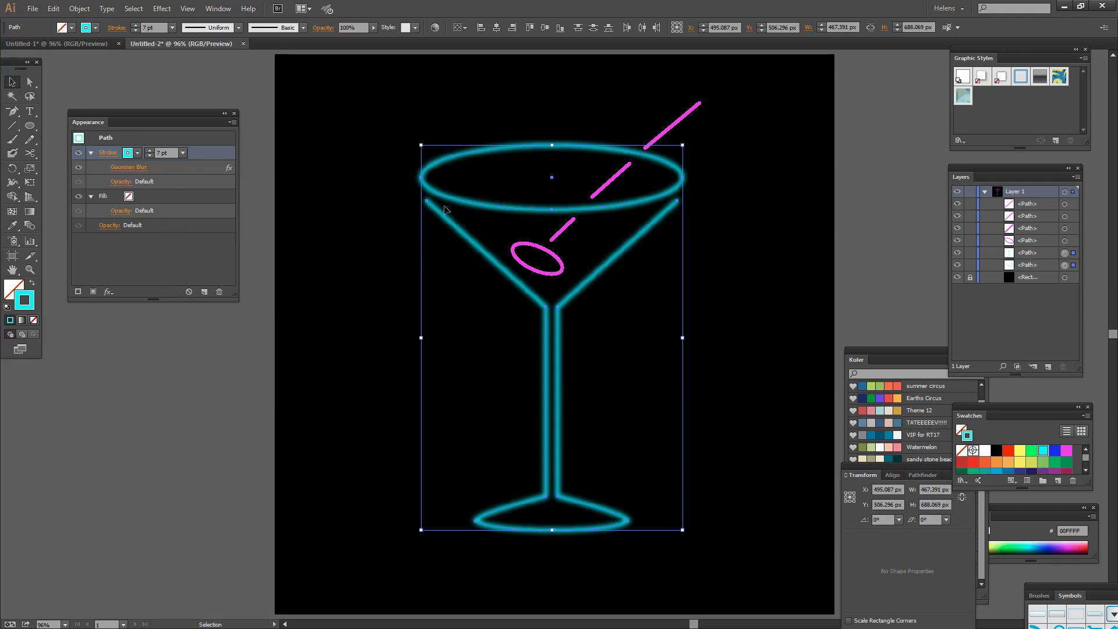
# Add a second stroke to the glass in light grey CCCCCC at 3 pt.
pyautogui.click(78, 292)
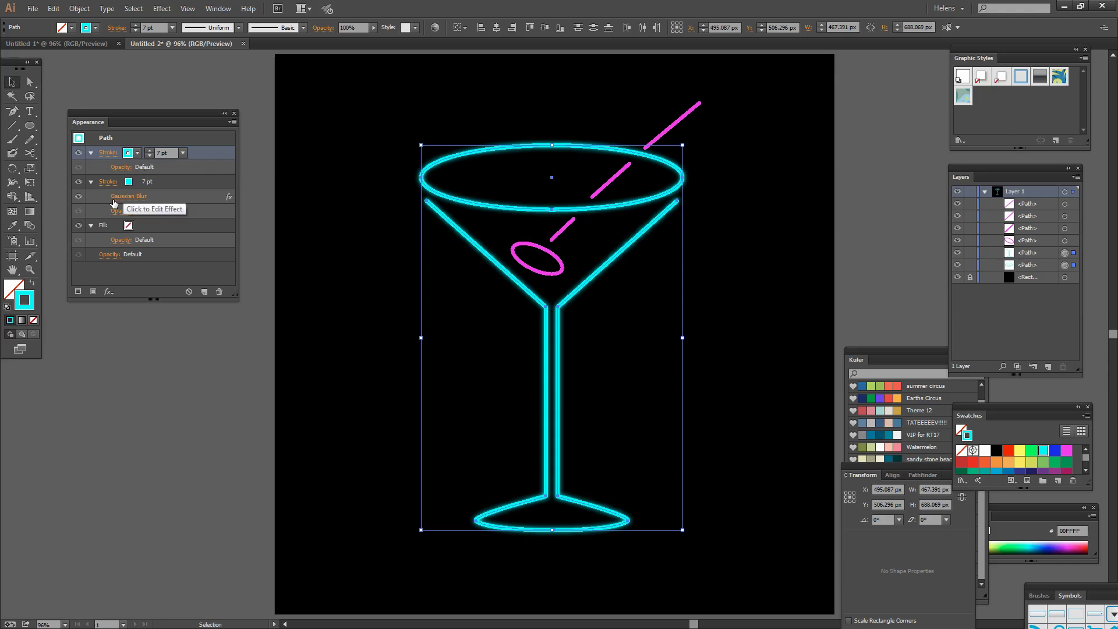
pyautogui.click(137, 154)
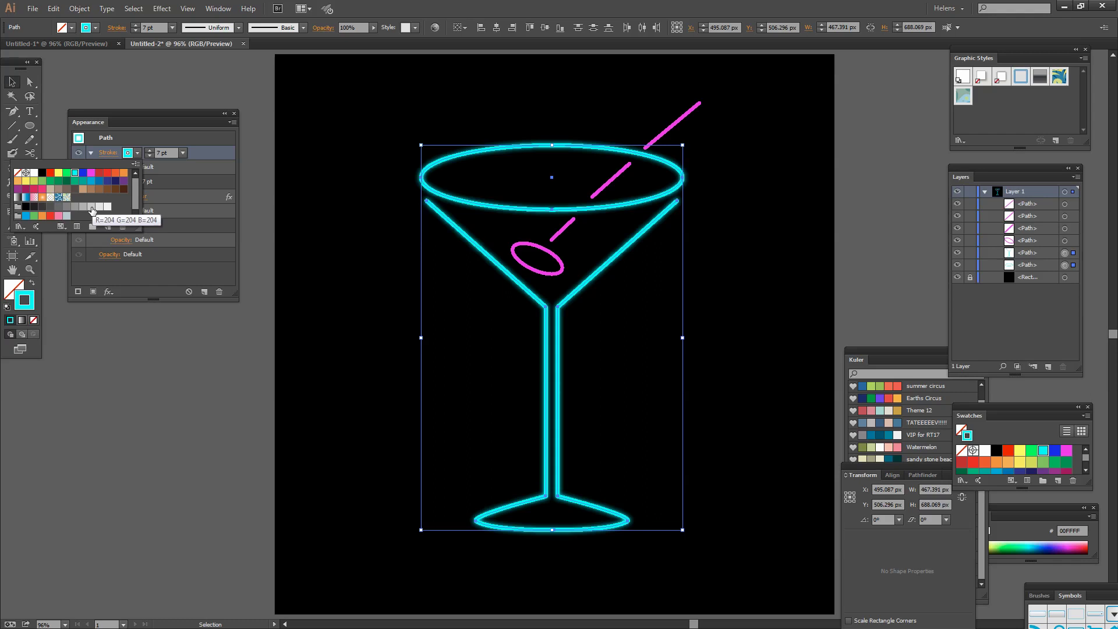
pyautogui.click(91, 206)
pyautogui.click(203, 155)
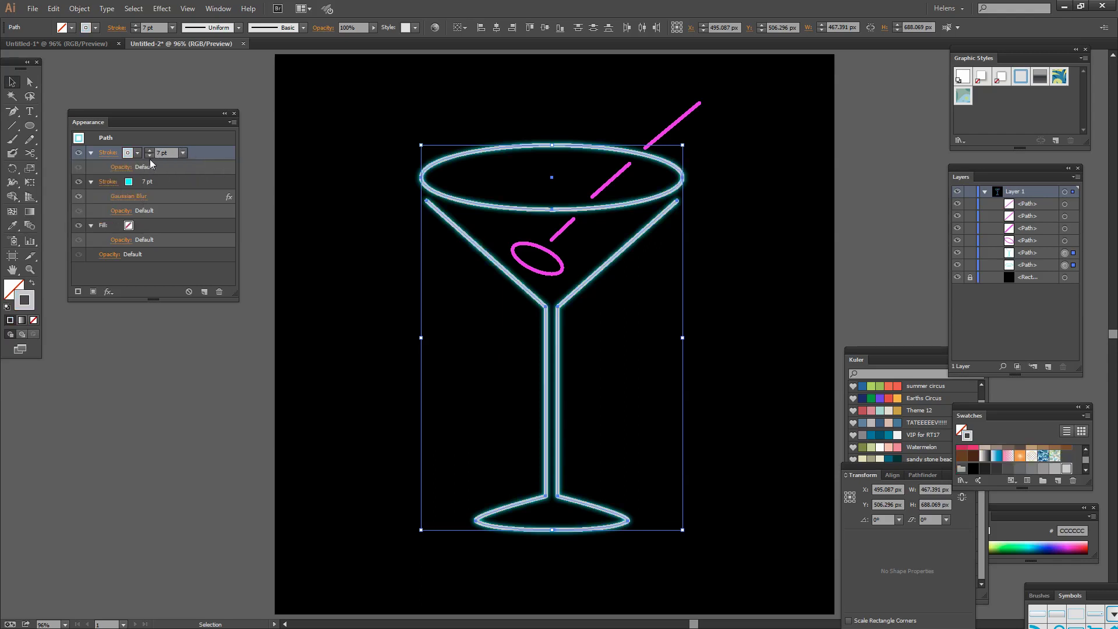
pyautogui.click(148, 156)
pyautogui.click(148, 156)
pyautogui.click(148, 155)
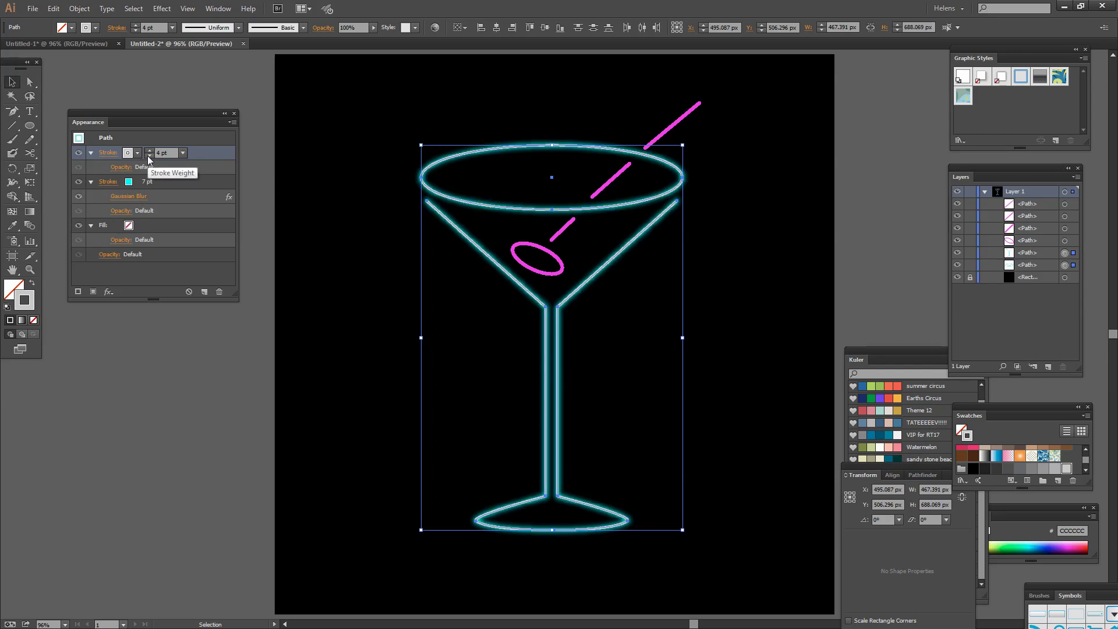
pyautogui.click(147, 155)
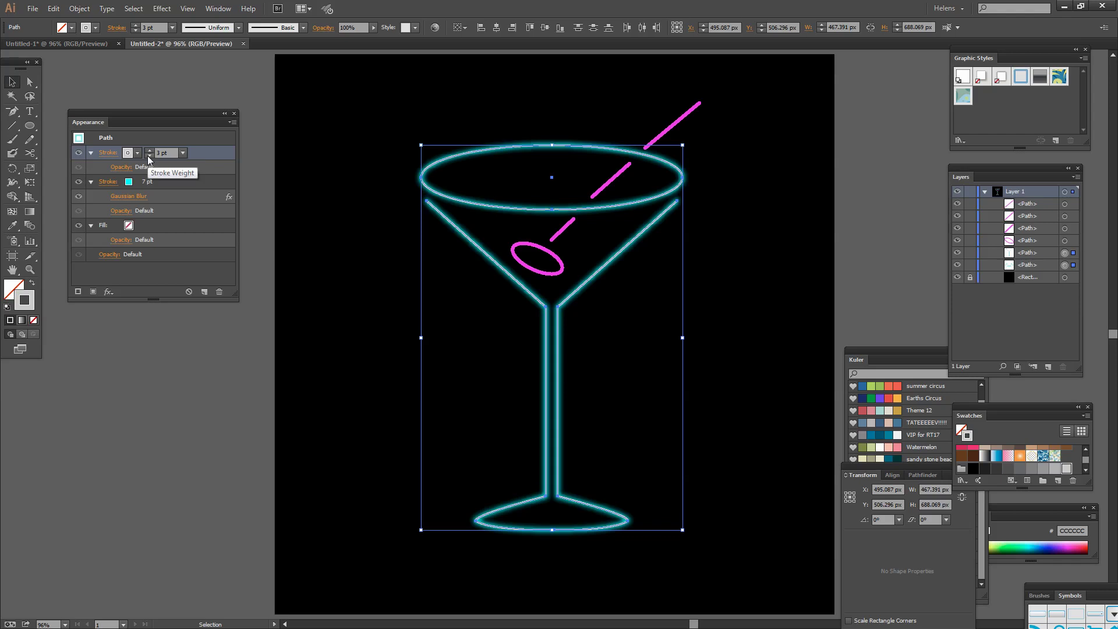
# Set the grey top stroke's blending mode to Screen.
pyautogui.click(121, 168)
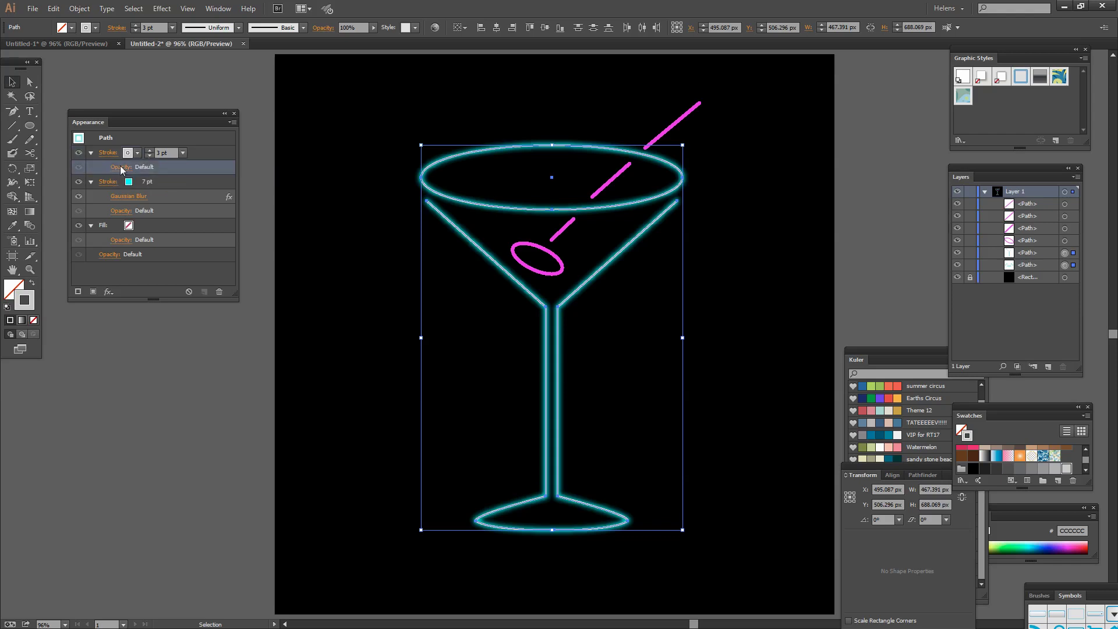
pyautogui.click(119, 166)
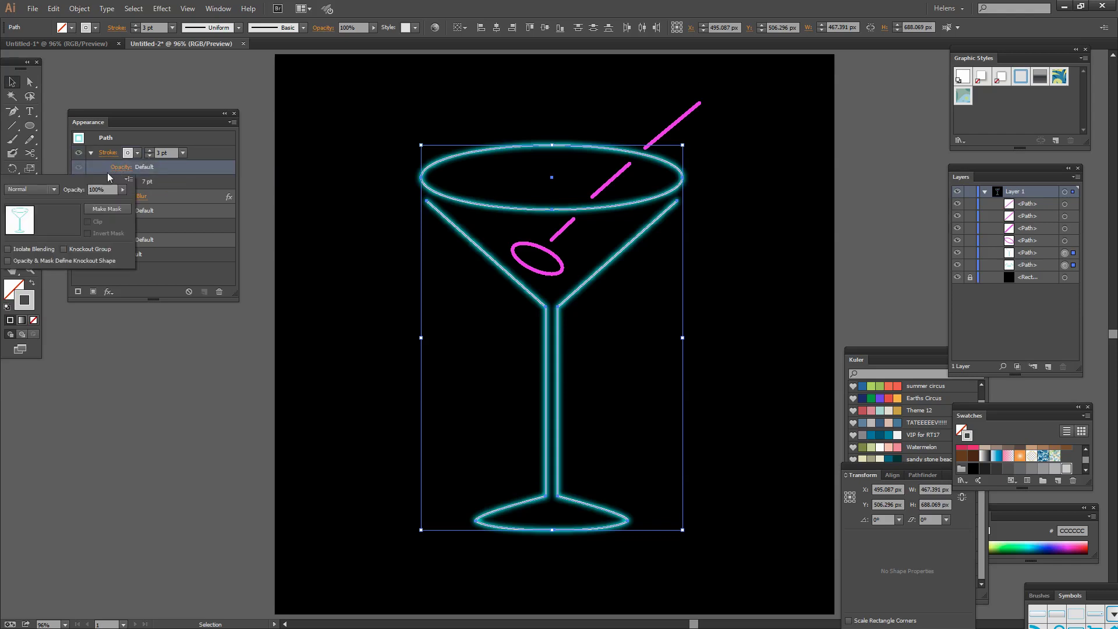
pyautogui.click(55, 190)
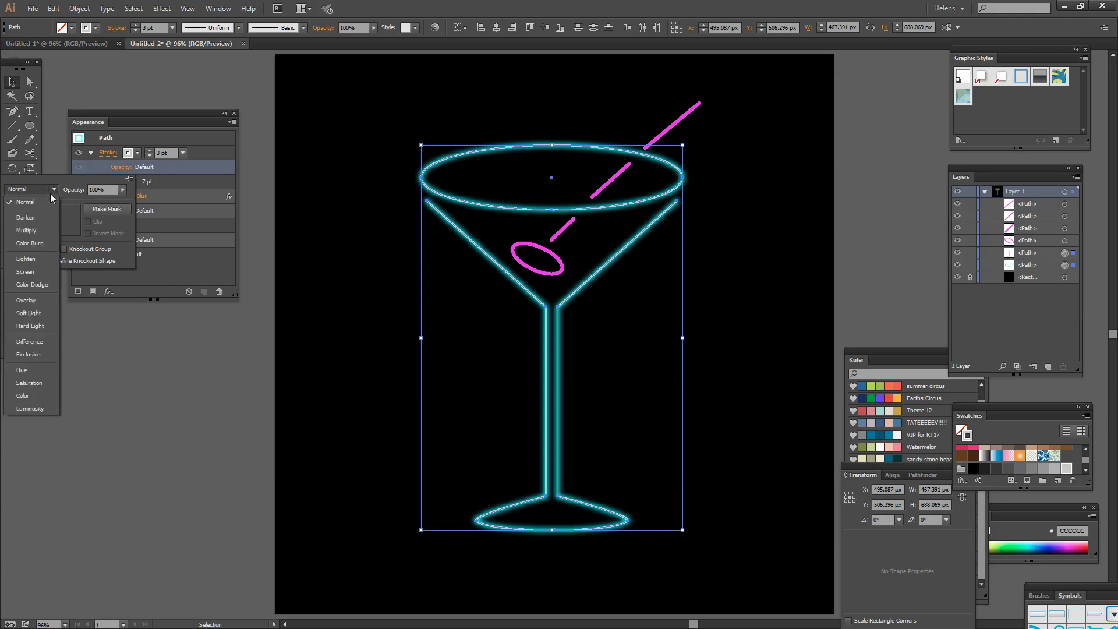
pyautogui.click(26, 272)
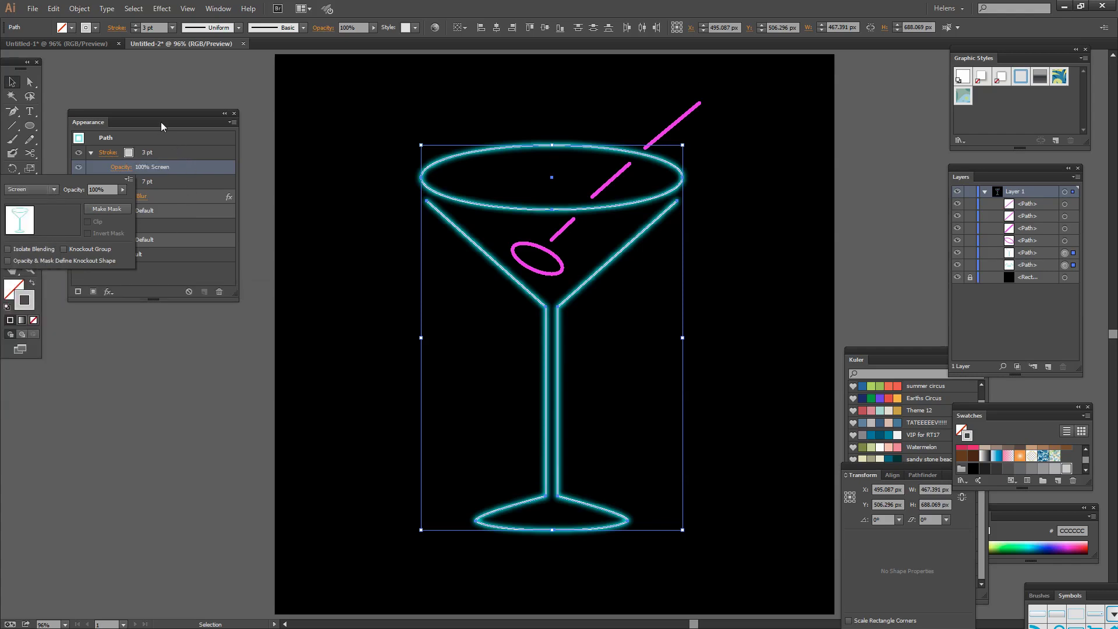
pyautogui.click(181, 166)
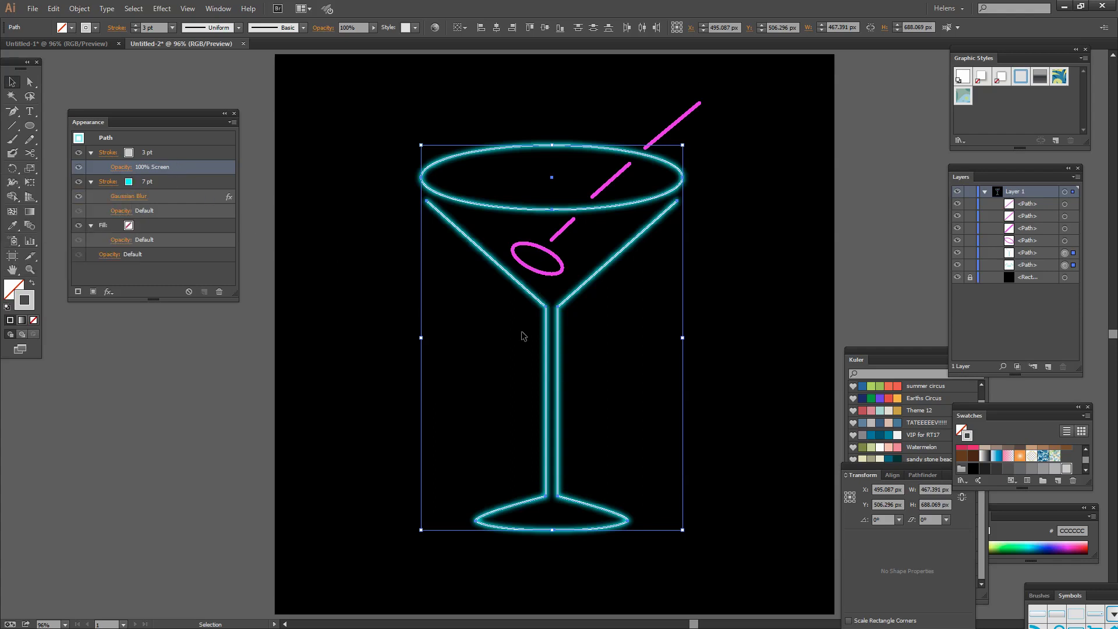
# Add a third, topmost glass stroke in white at 1 pt with Screen blending, then deselect.
pyautogui.click(78, 292)
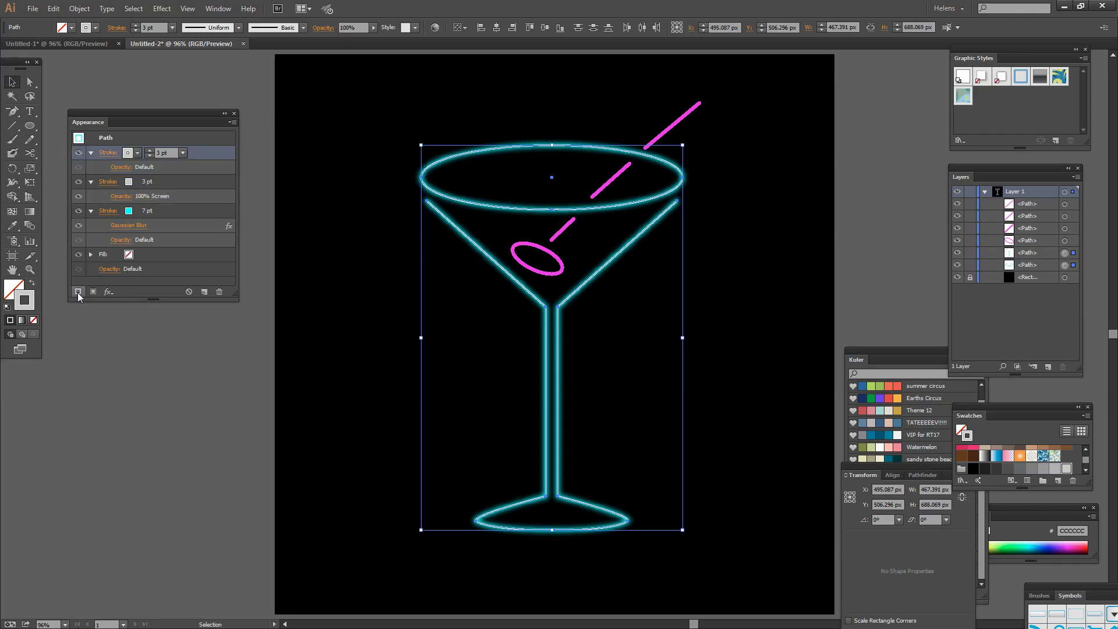
pyautogui.click(128, 153)
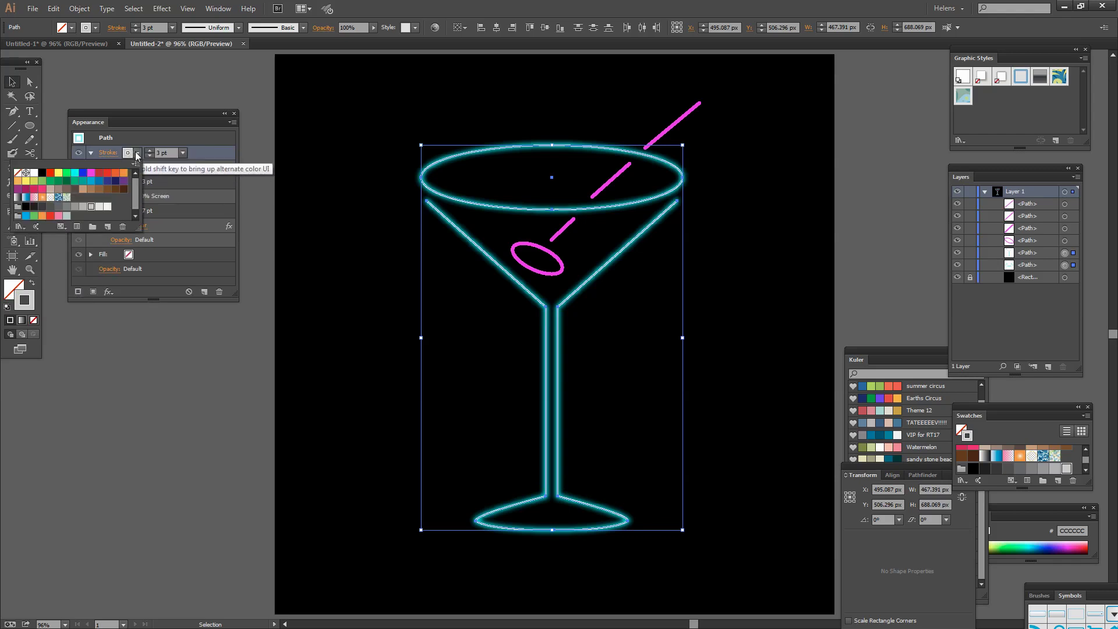
pyautogui.click(34, 173)
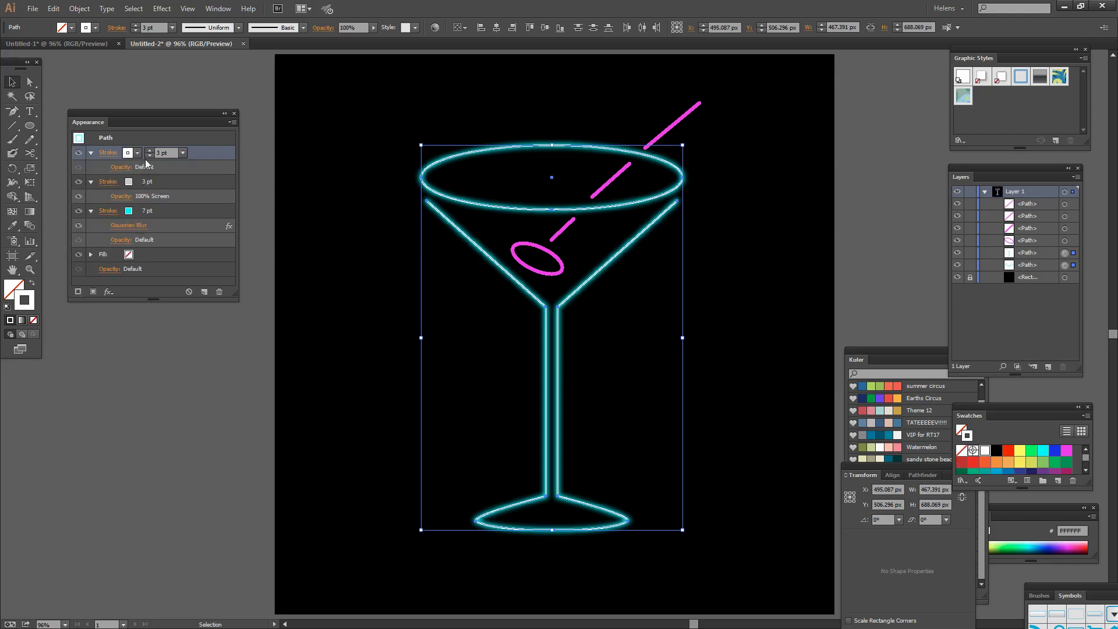
pyautogui.click(149, 155)
pyautogui.click(149, 155)
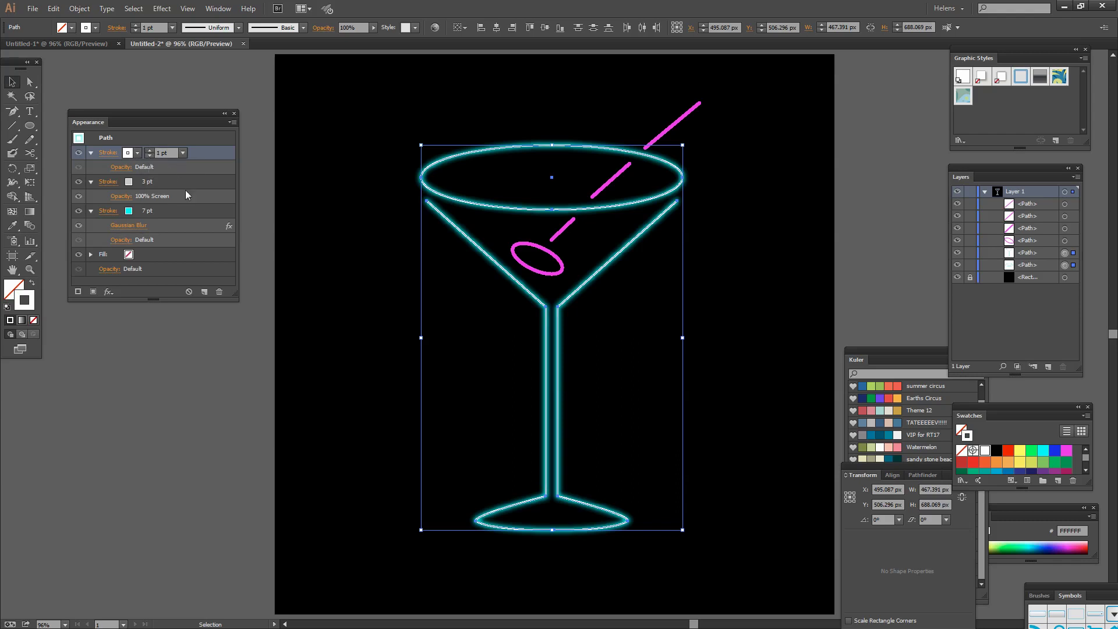
pyautogui.click(120, 167)
pyautogui.click(24, 190)
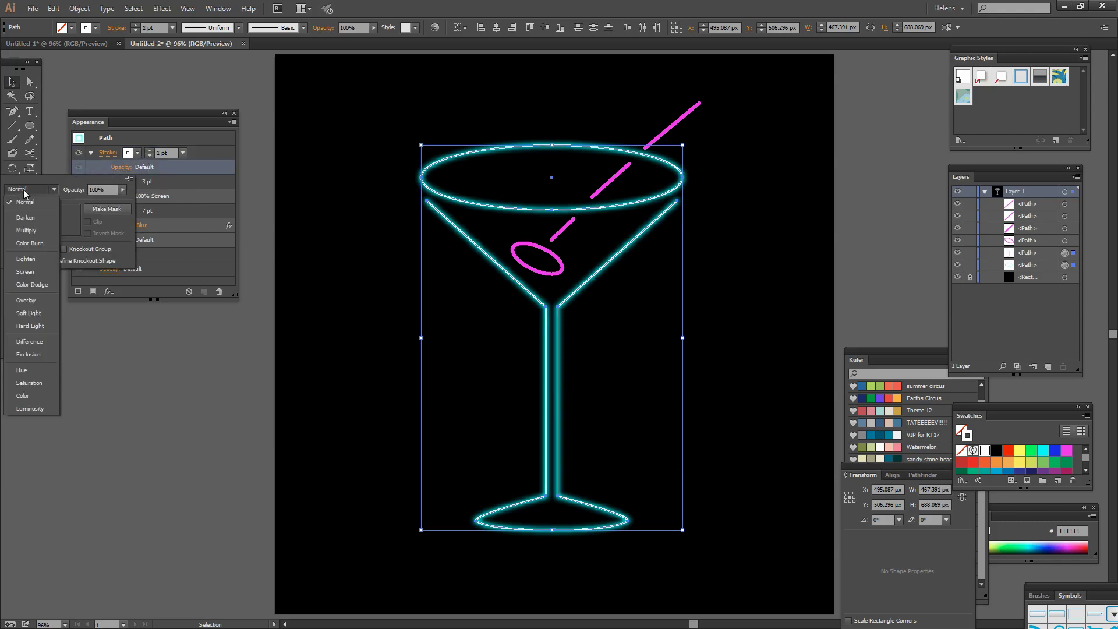
pyautogui.click(31, 271)
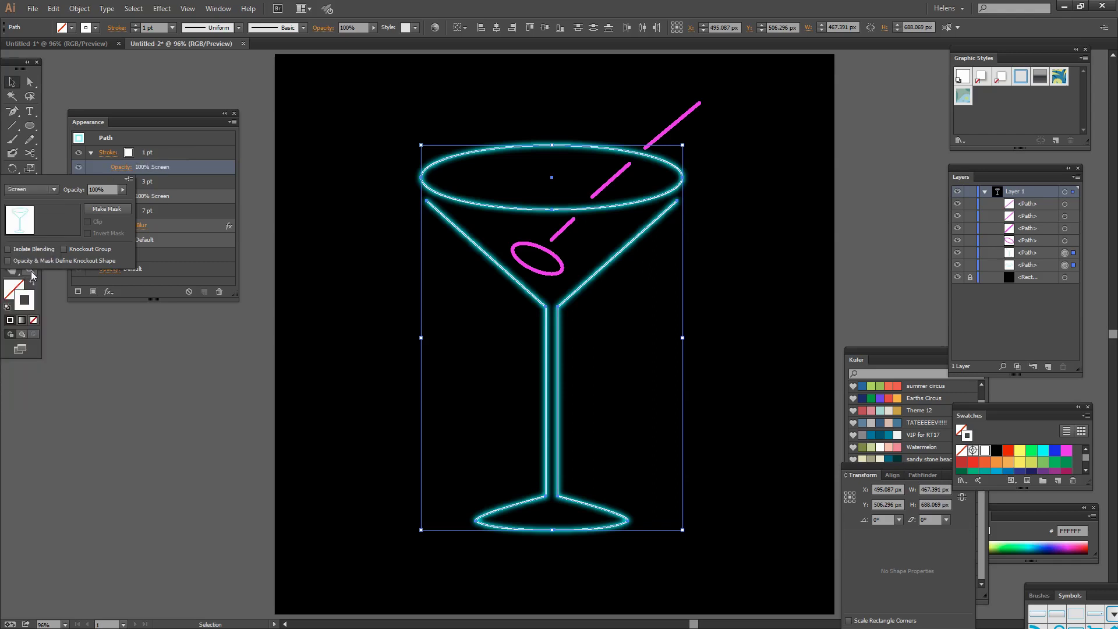
pyautogui.click(192, 344)
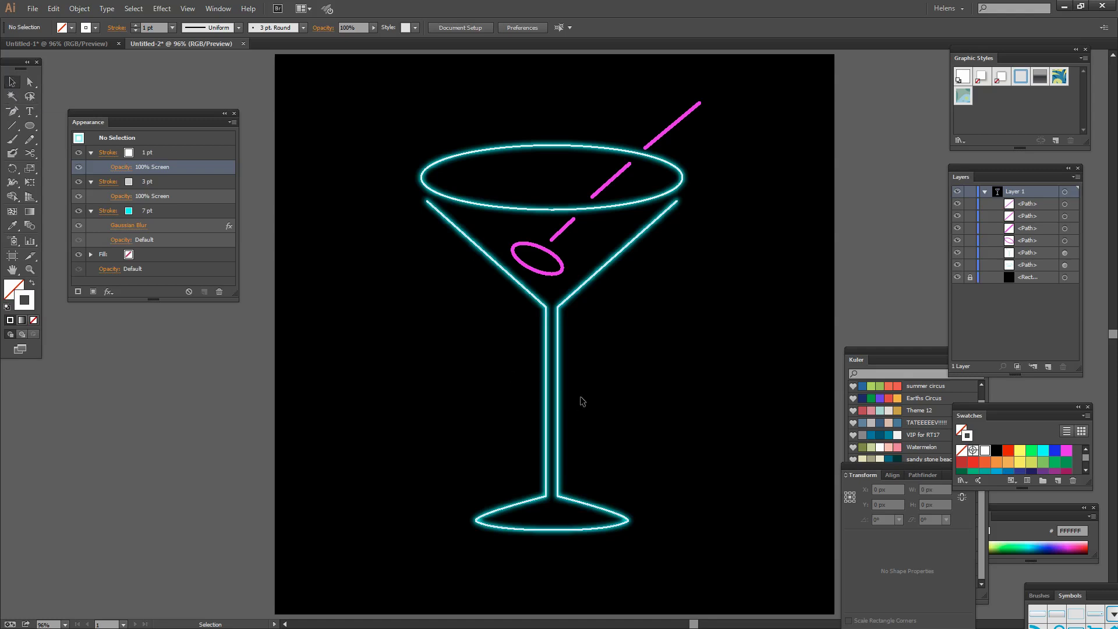
# Drag the selected martini glass into the Graphic Styles panel to save its neon look as a style.
pyautogui.click(559, 390)
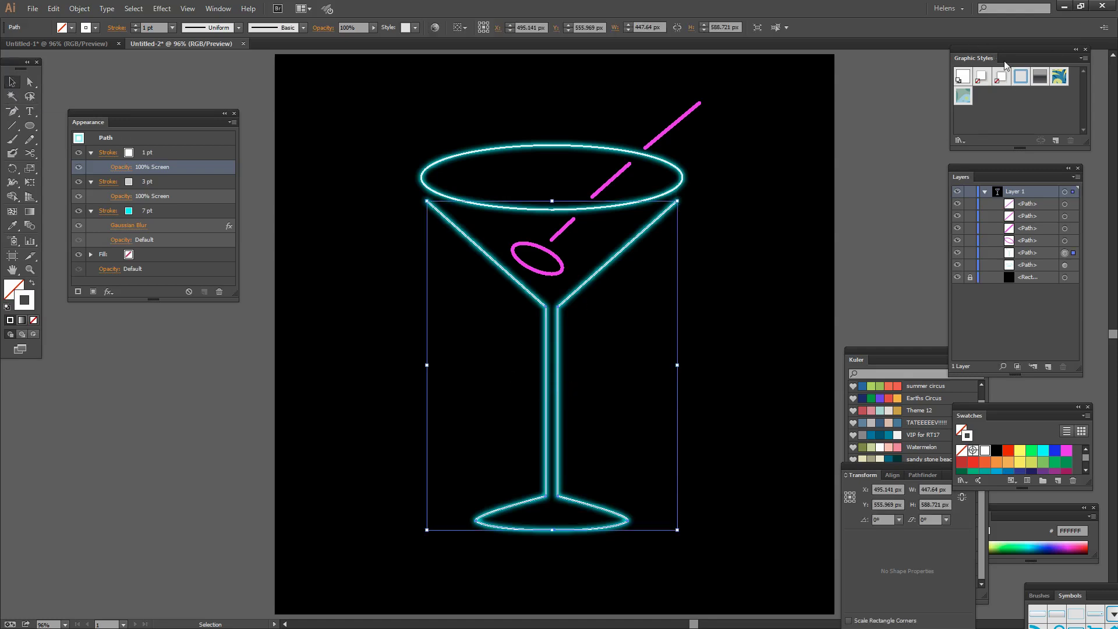
pyautogui.click(216, 9)
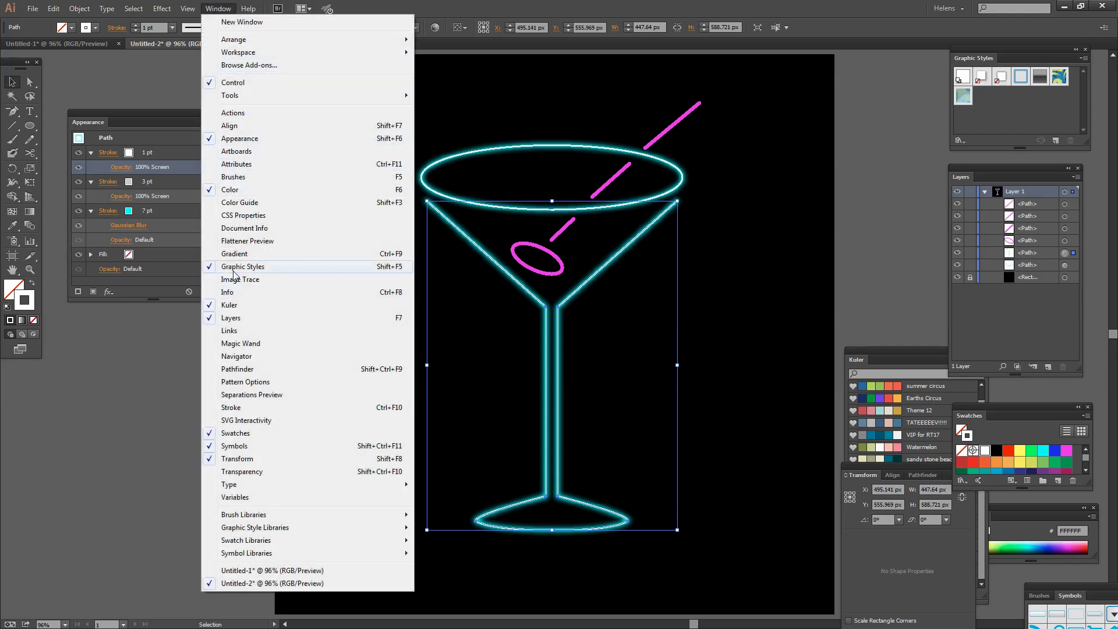
pyautogui.click(557, 353)
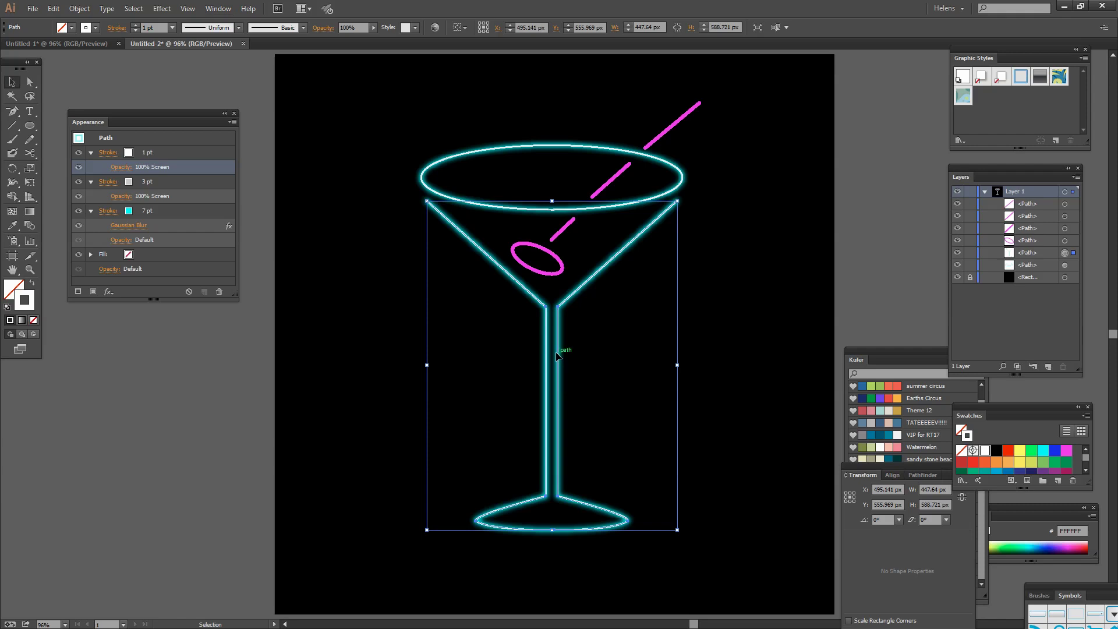
pyautogui.moveTo(558, 352); pyautogui.dragTo(977, 97)
pyautogui.click(792, 228)
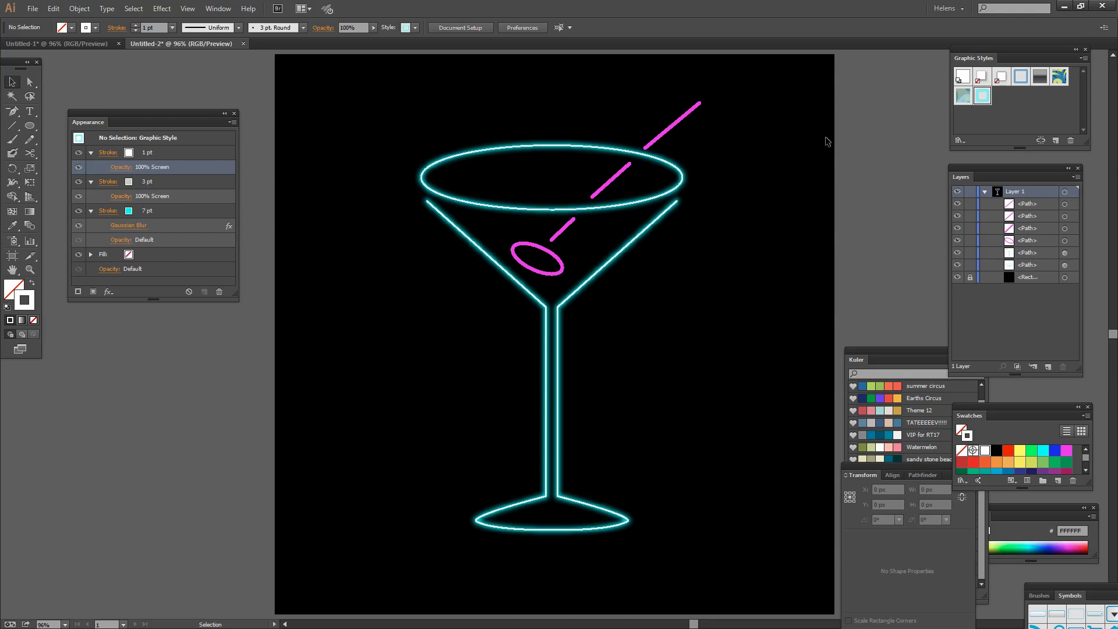
# Apply the neon graphic style to the olive and recolour its 7 pt stroke green 00FF00.
pyautogui.click(533, 244)
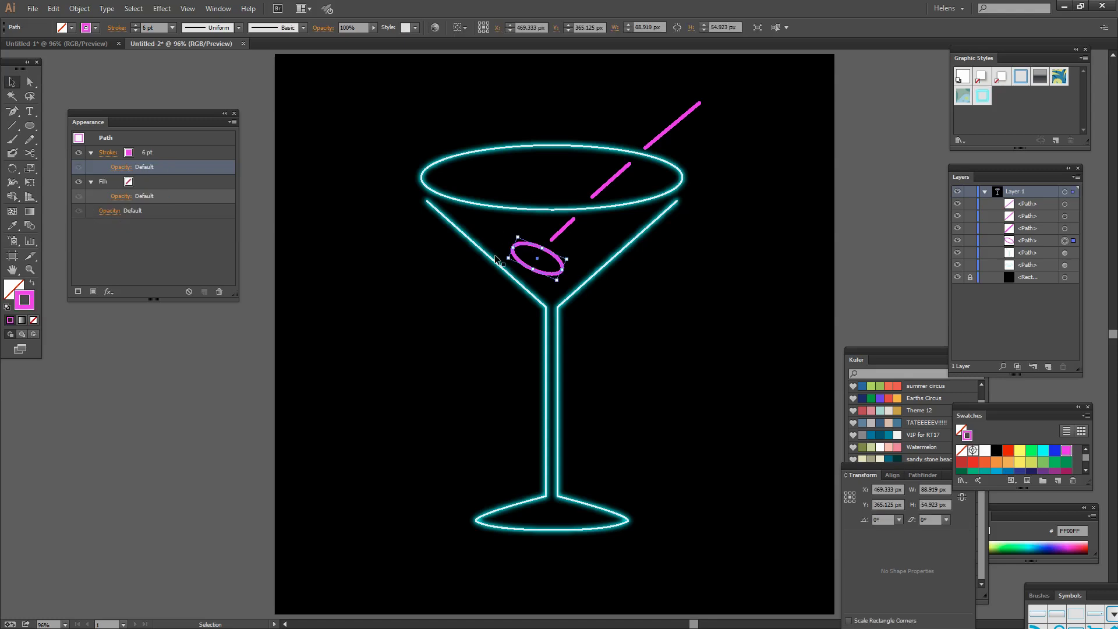
pyautogui.click(983, 96)
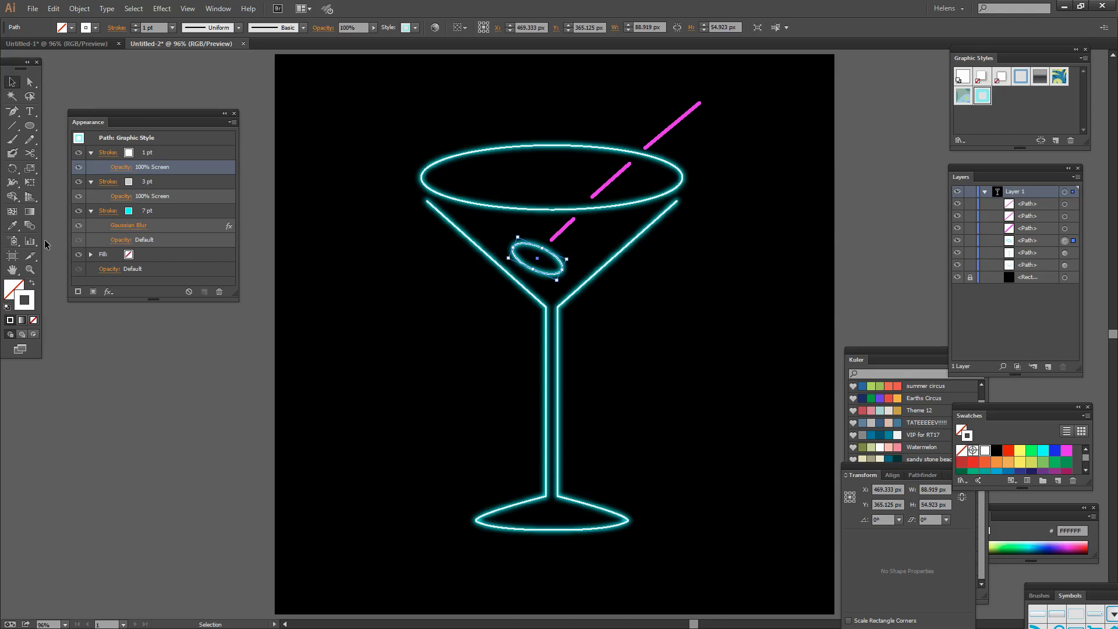
pyautogui.click(130, 213)
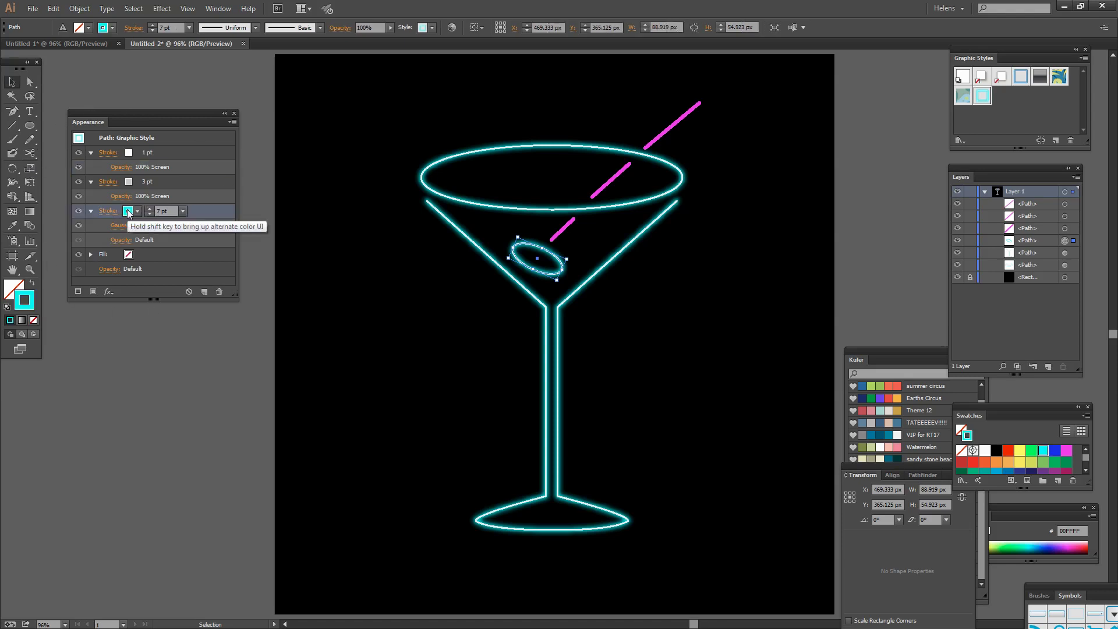
pyautogui.click(128, 210)
pyautogui.click(56, 230)
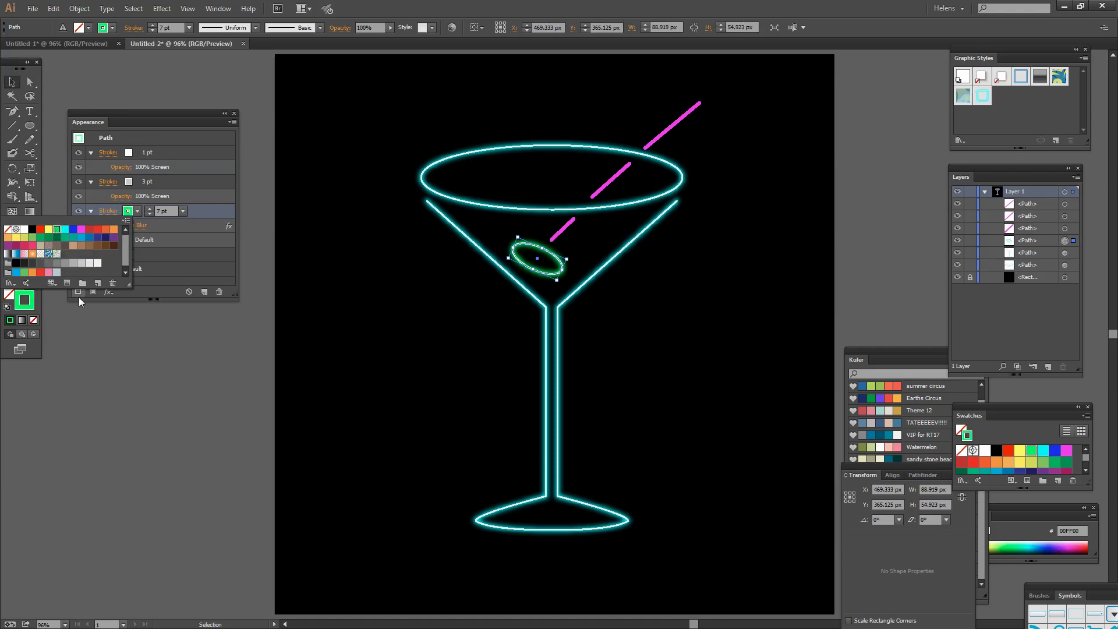
pyautogui.click(109, 351)
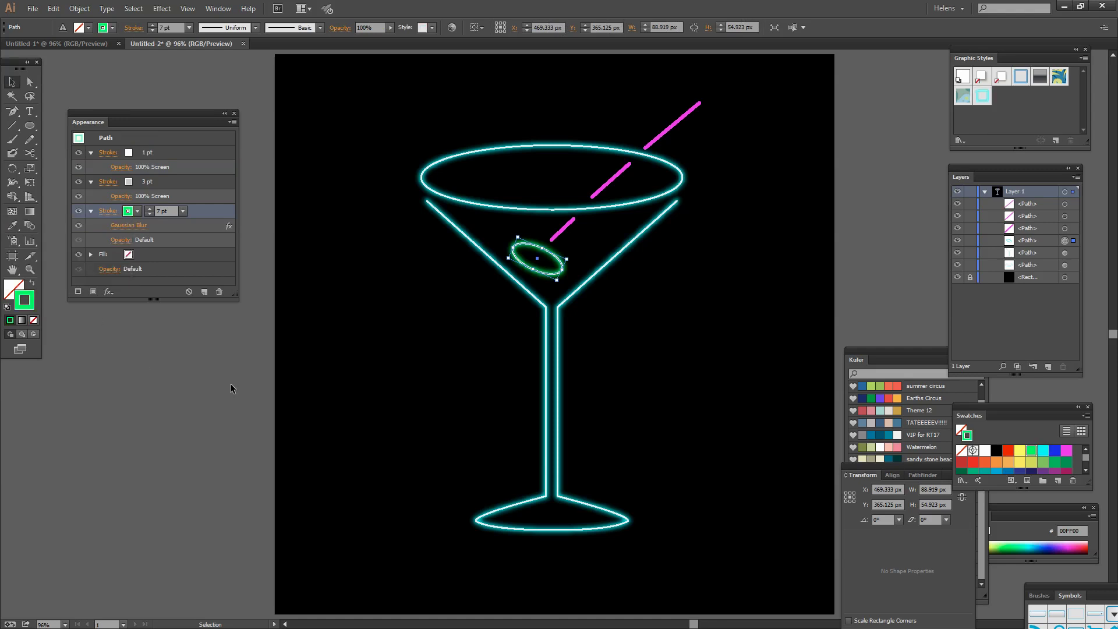
pyautogui.click(194, 382)
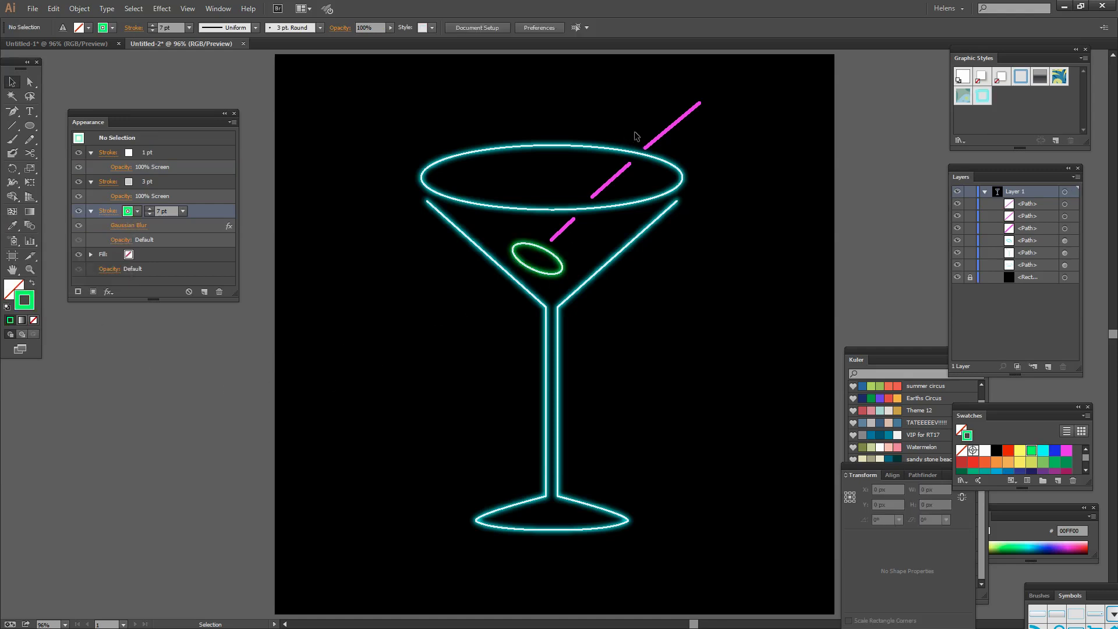
# Select the three straw segments and apply the neon graphic style to them.
pyautogui.click(662, 135)
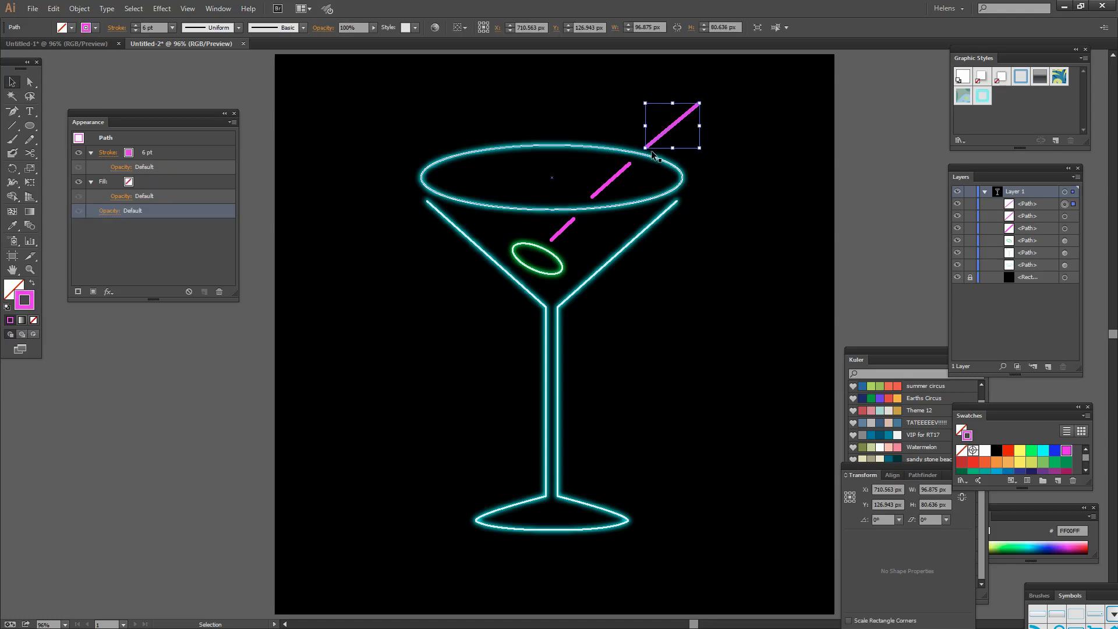
pyautogui.keyDown('shift'); pyautogui.click(608, 184); pyautogui.keyUp('shift')
pyautogui.keyDown('shift'); pyautogui.click(566, 229); pyautogui.keyUp('shift')
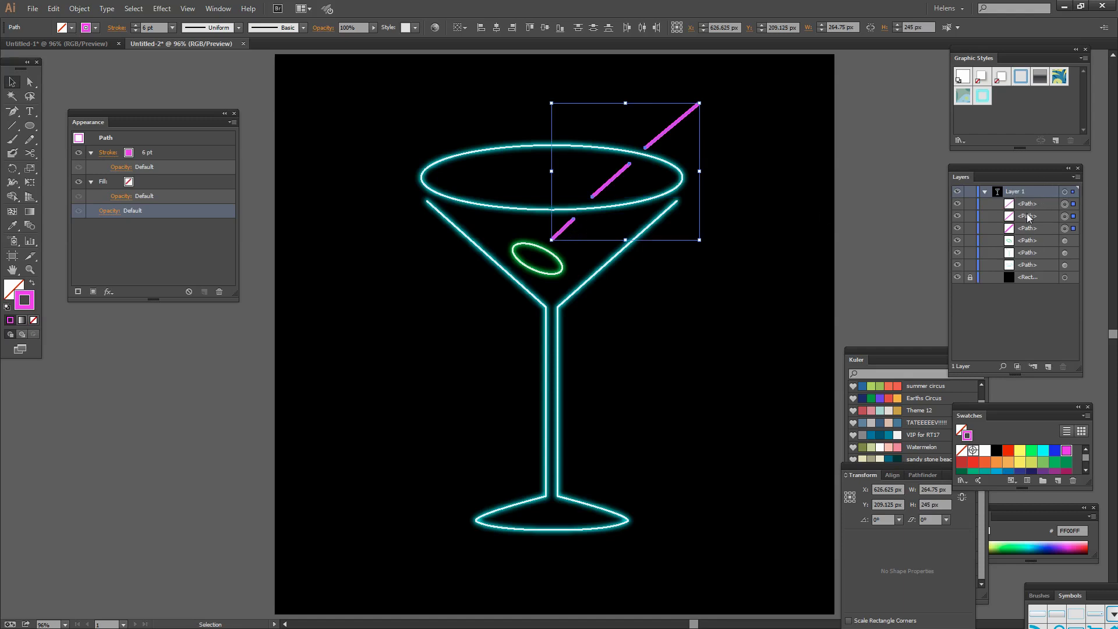
pyautogui.click(983, 98)
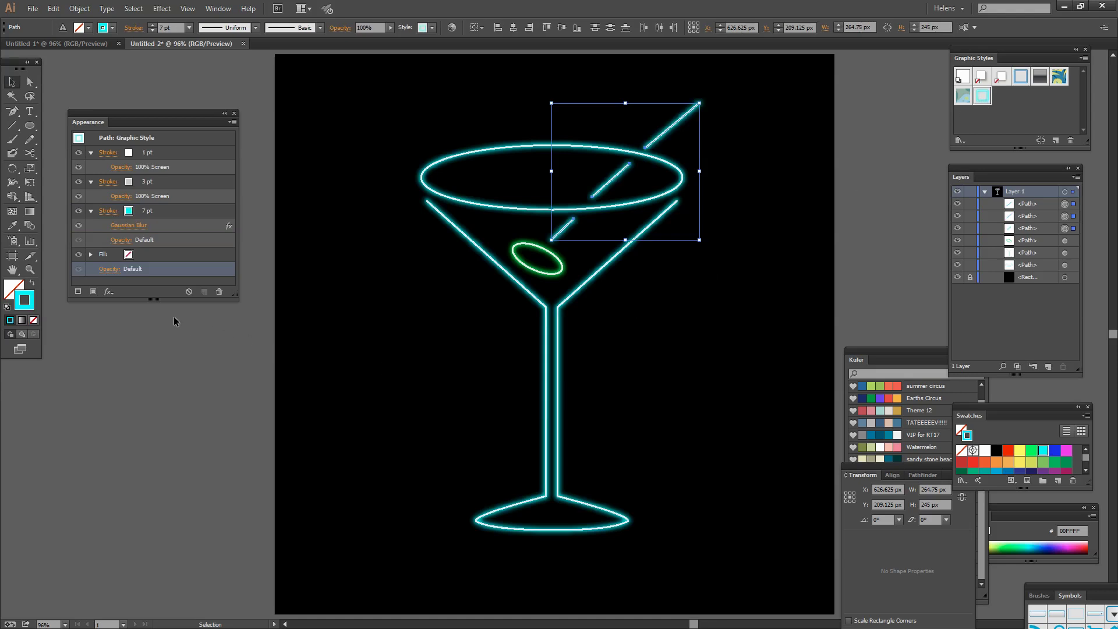
# Recolour the straw's 7 pt glow stroke magenta FF00FF and deselect.
pyautogui.click(129, 215)
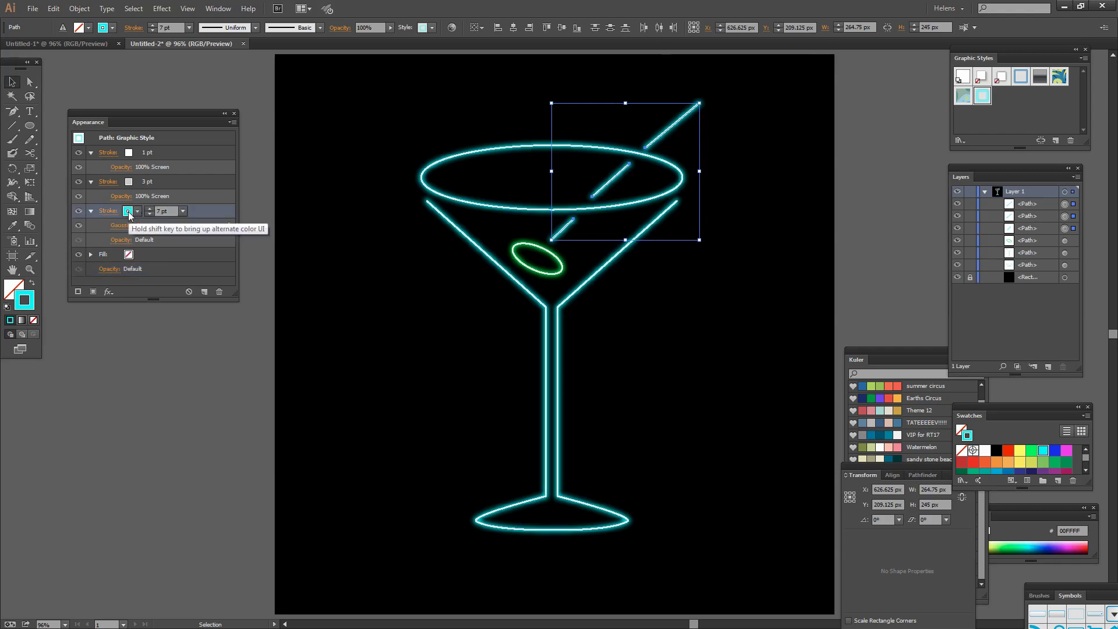
pyautogui.click(129, 212)
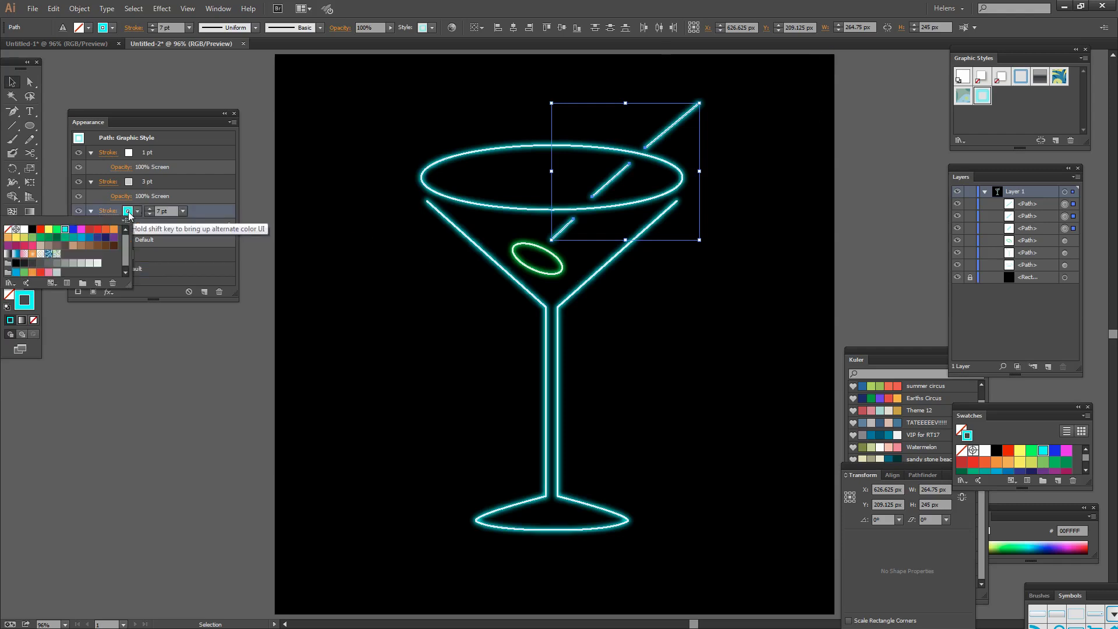
pyautogui.click(47, 231)
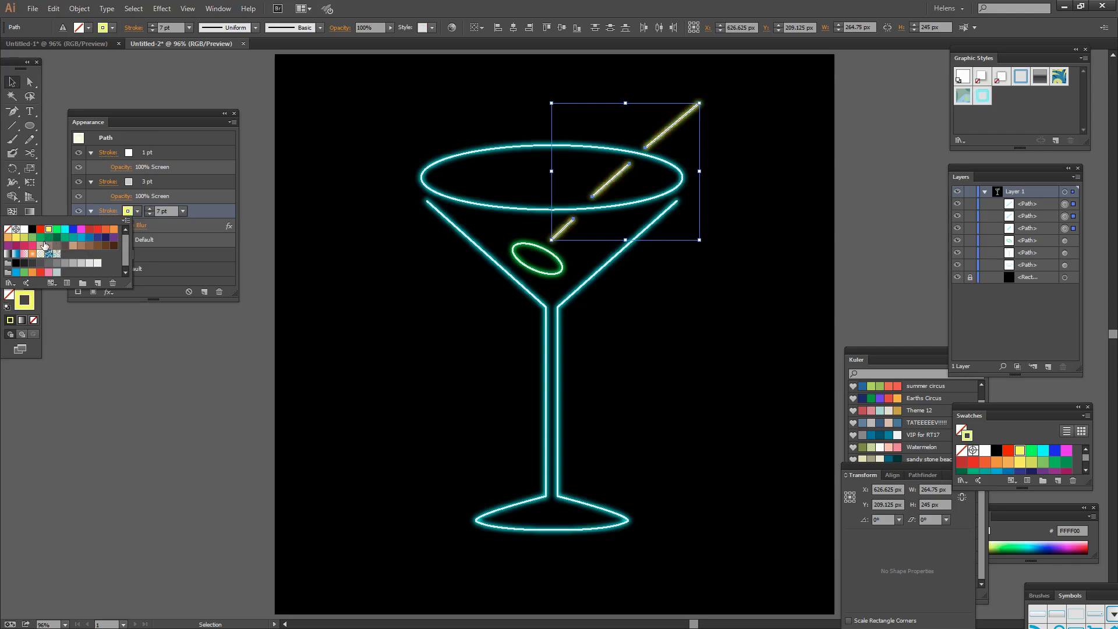
pyautogui.click(81, 229)
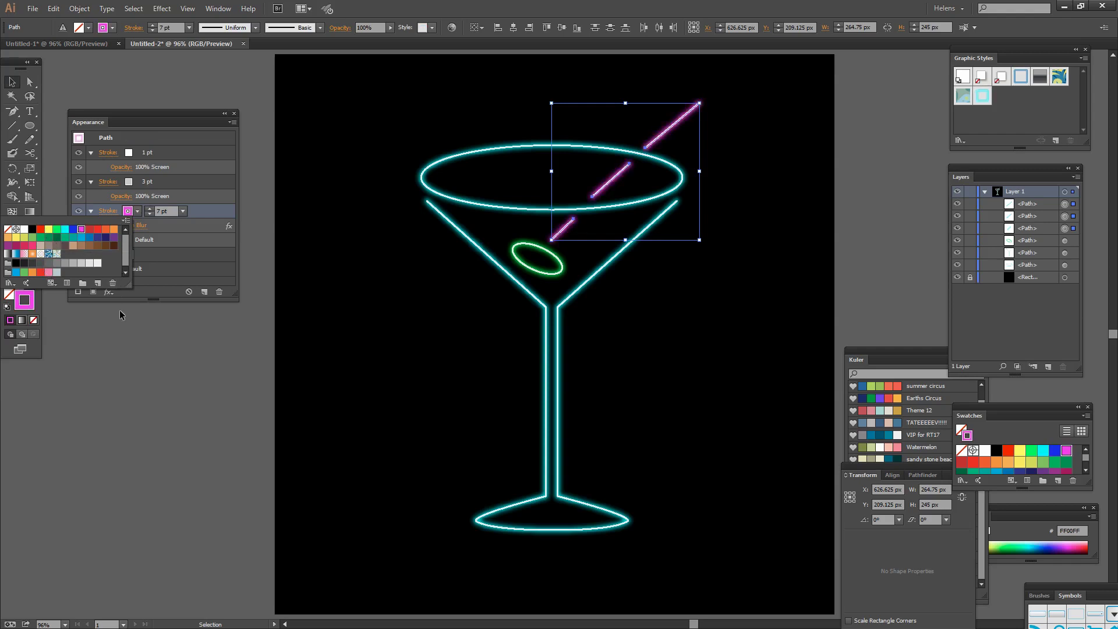
pyautogui.click(652, 550)
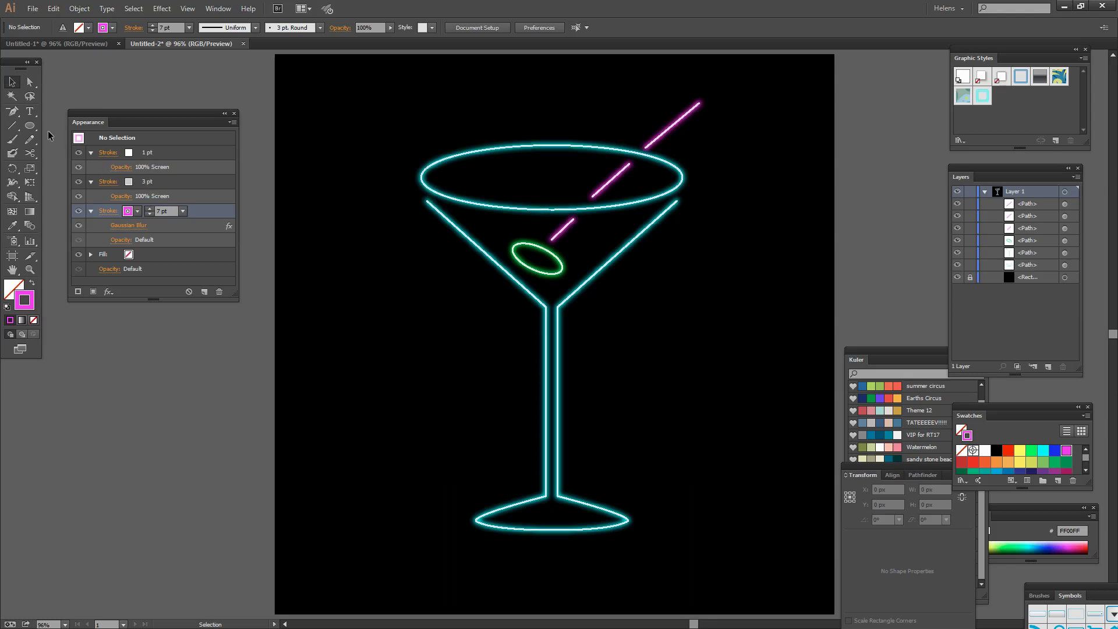
# Cut the rim ellipse at two points near its left side with the Scissors tool.
pyautogui.click(30, 152)
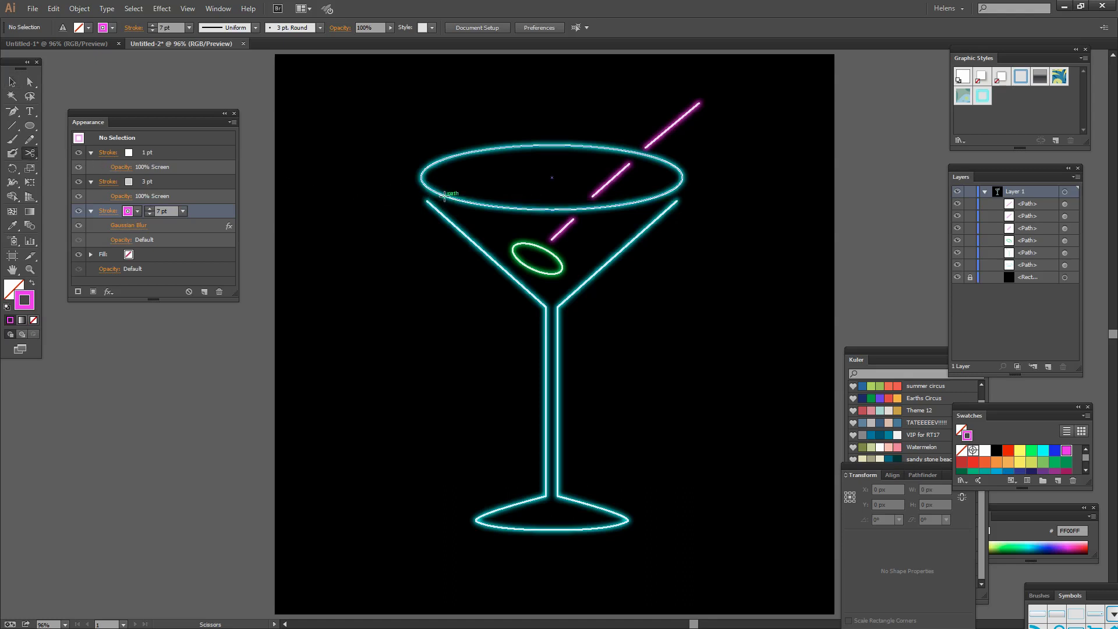
pyautogui.click(11, 82)
pyautogui.click(479, 204)
pyautogui.click(31, 152)
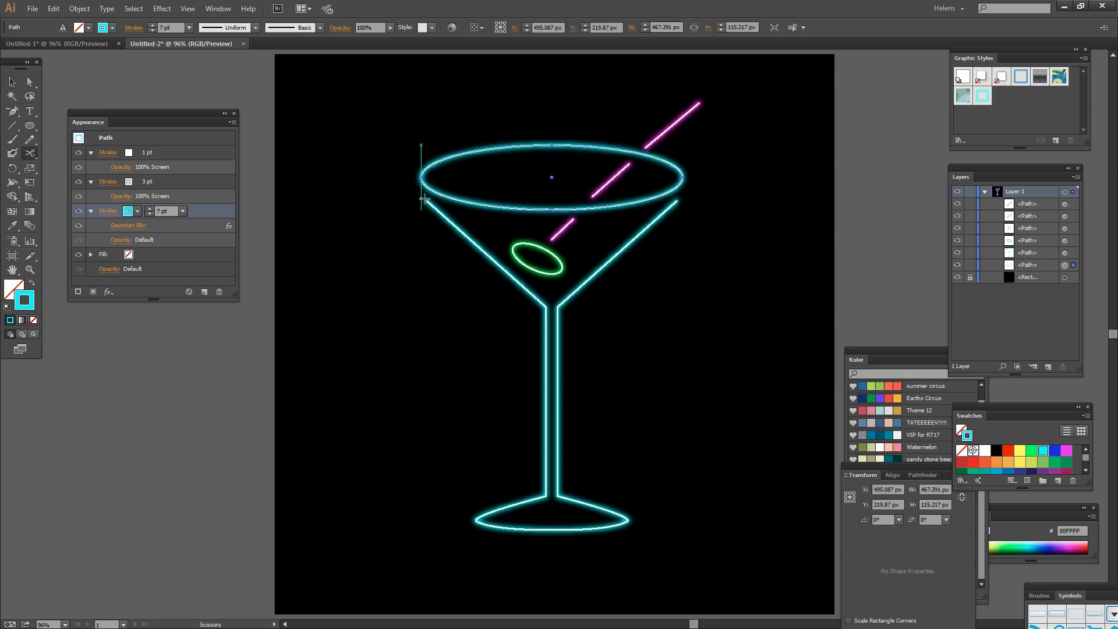
pyautogui.click(432, 190)
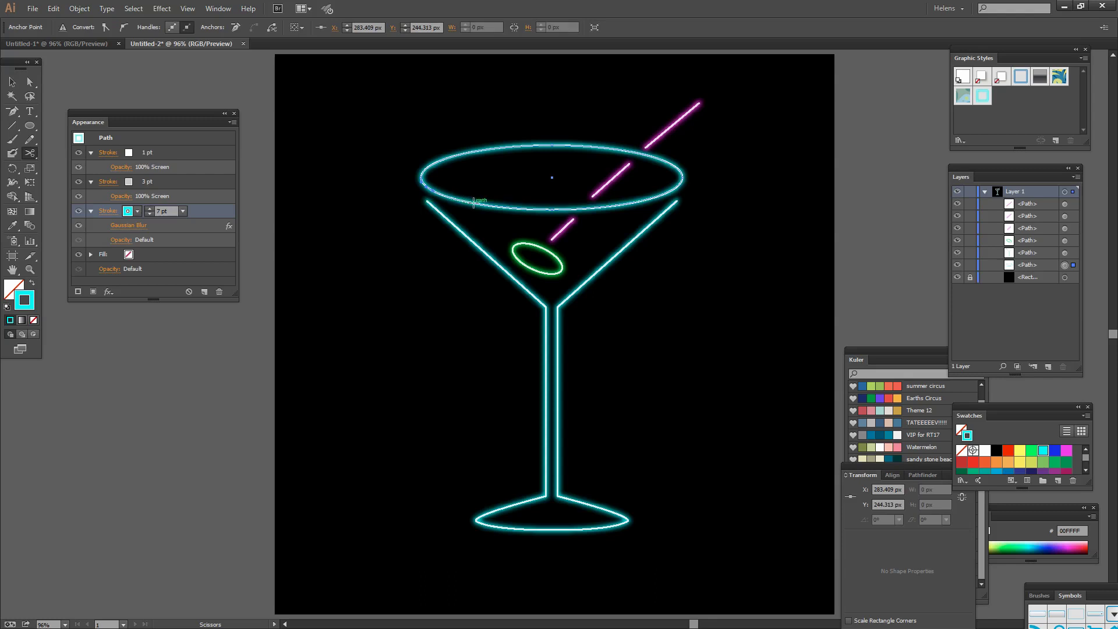
pyautogui.click(468, 203)
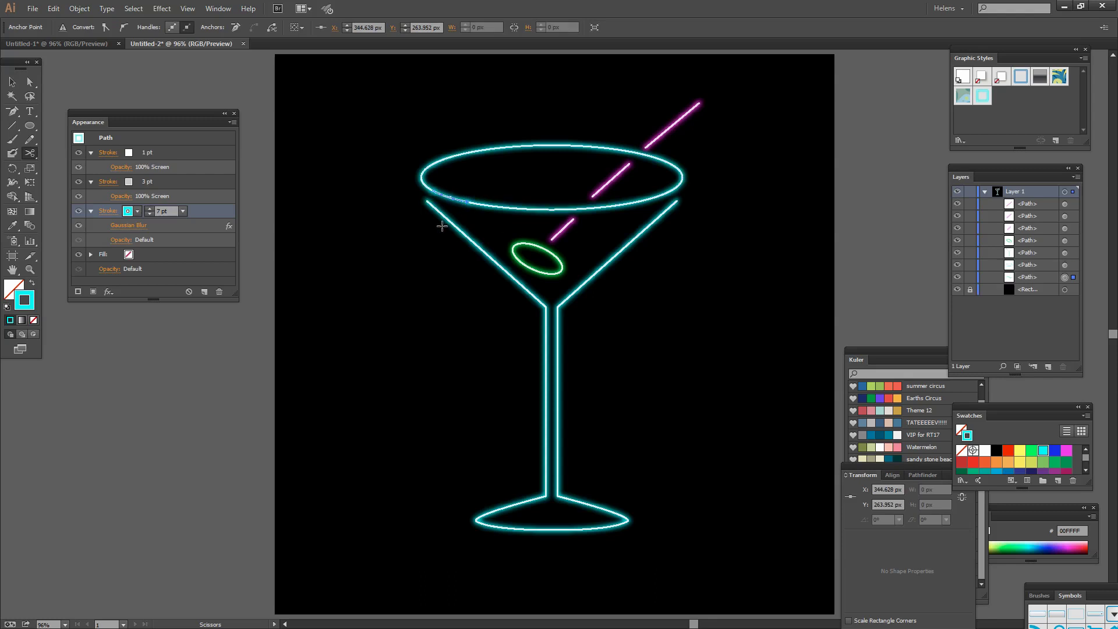
# Delete the short cut-off rim piece and drag the rim's loose end down-left toward the bowl.
pyautogui.press('a')
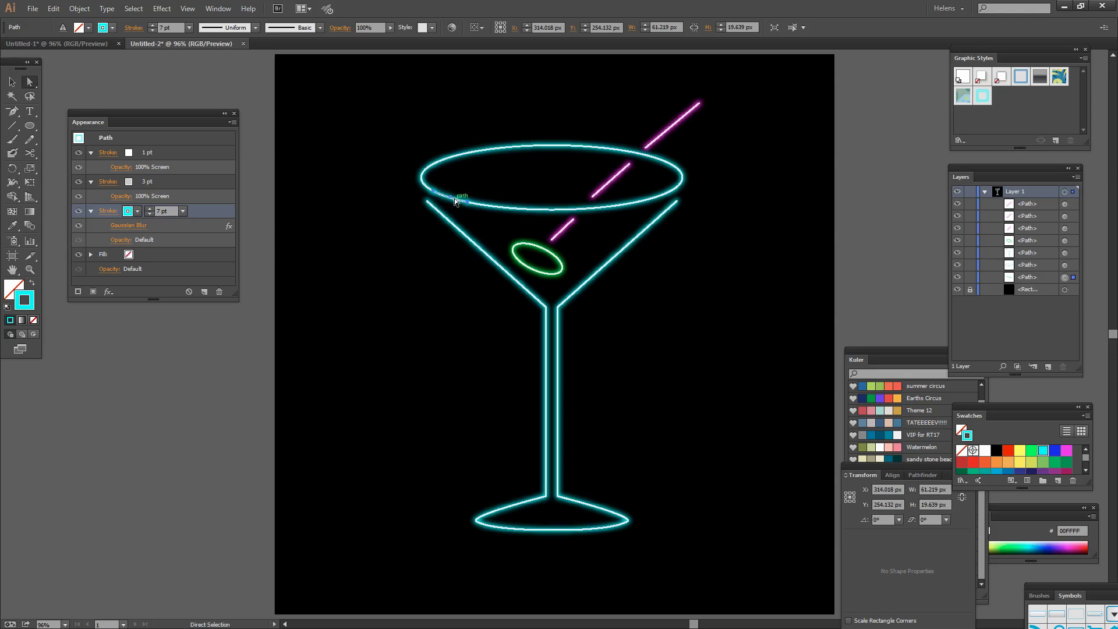
pyautogui.press('Delete')
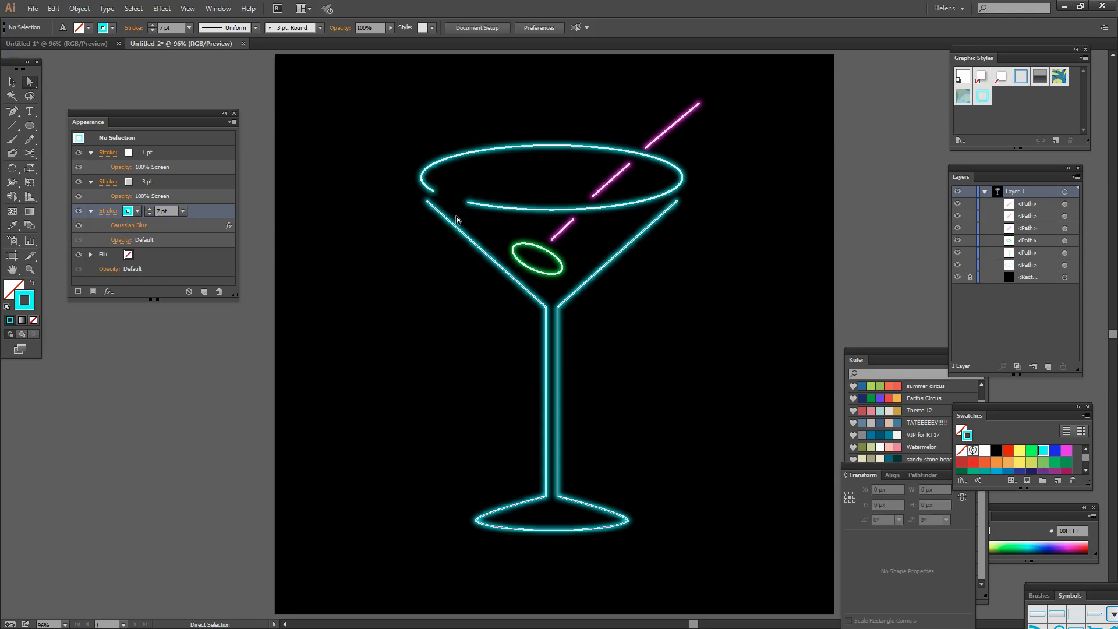
pyautogui.click(434, 194)
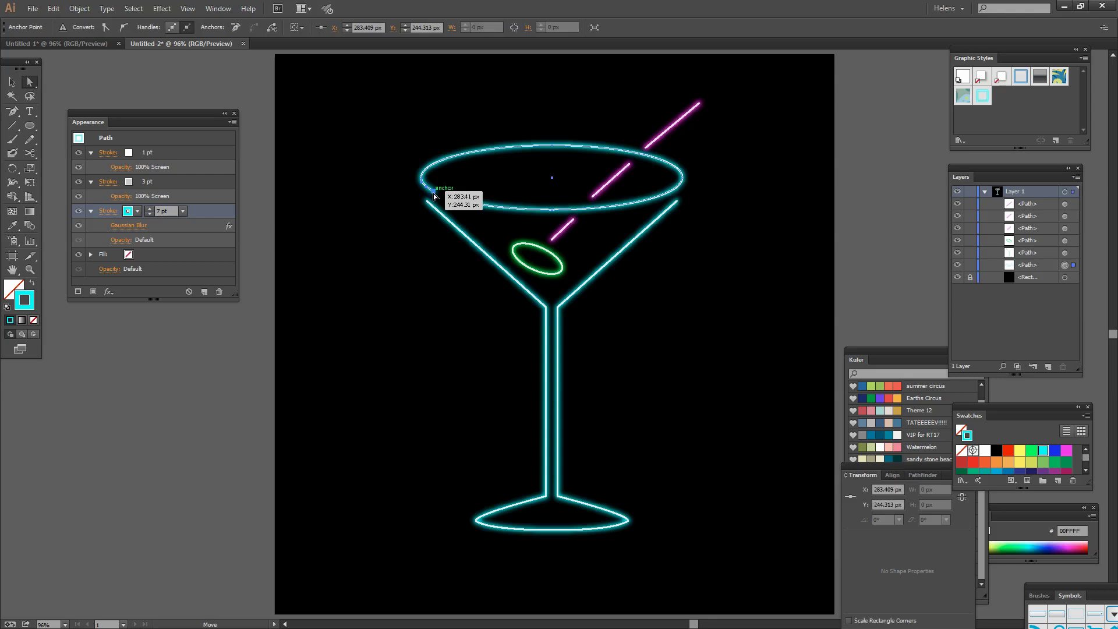
pyautogui.moveTo(434, 194); pyautogui.dragTo(421, 194)
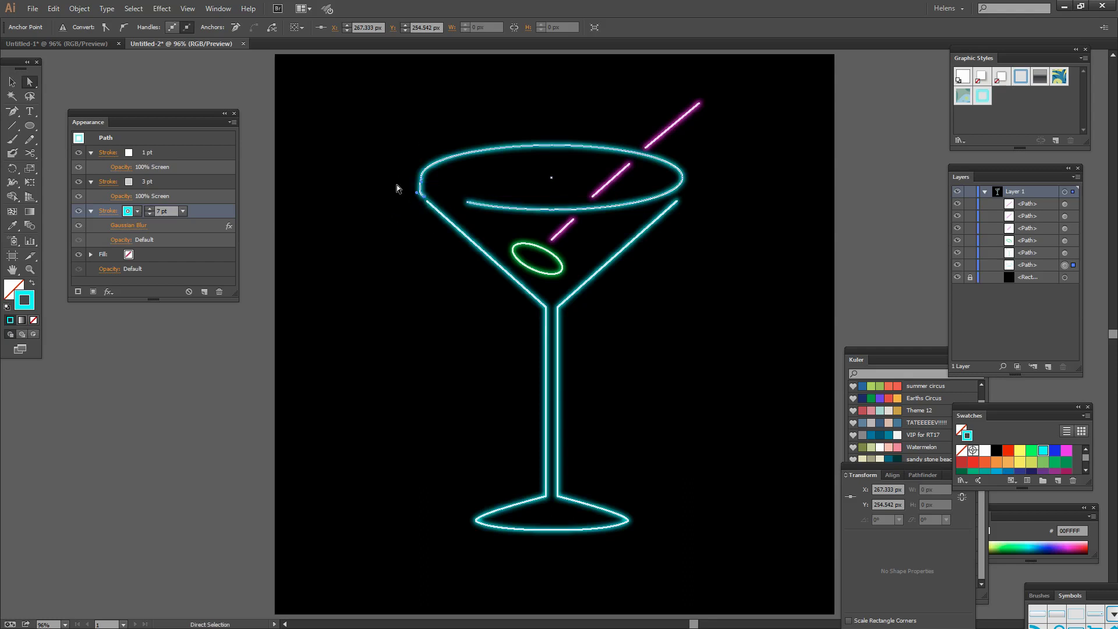
# Lasso the two loose end anchors at the bowl's upper left and join them into one path.
pyautogui.click(30, 96)
pyautogui.moveTo(424, 218)
pyautogui.mouseDown()
pyautogui.moveTo(447, 211)
pyautogui.moveTo(424, 194)
pyautogui.mouseUp()
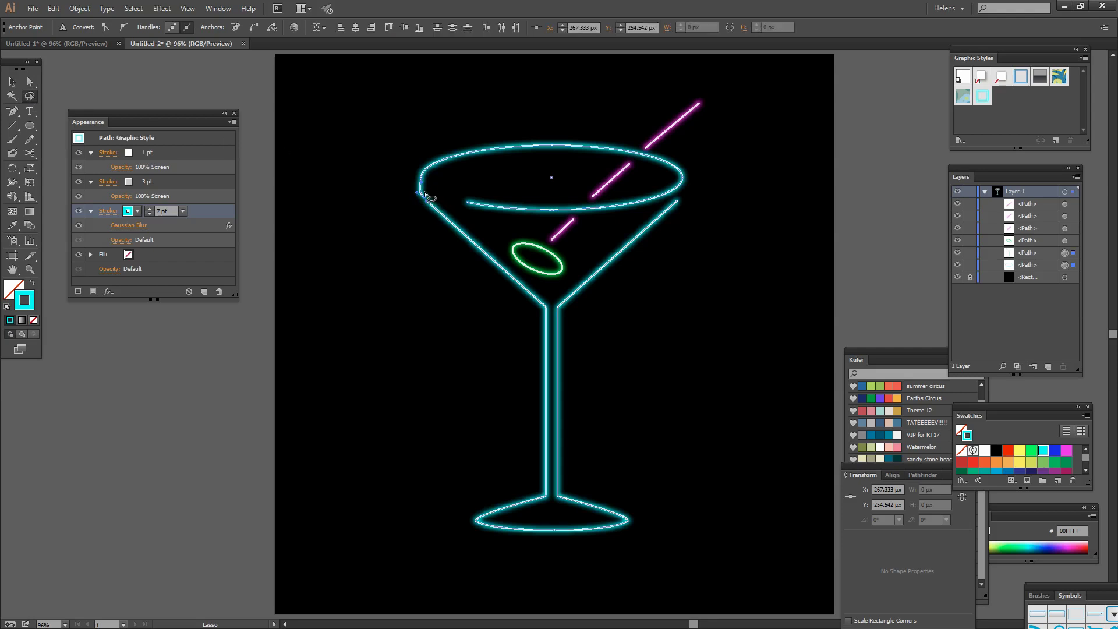
pyautogui.click(79, 9)
pyautogui.moveTo(140, 247)
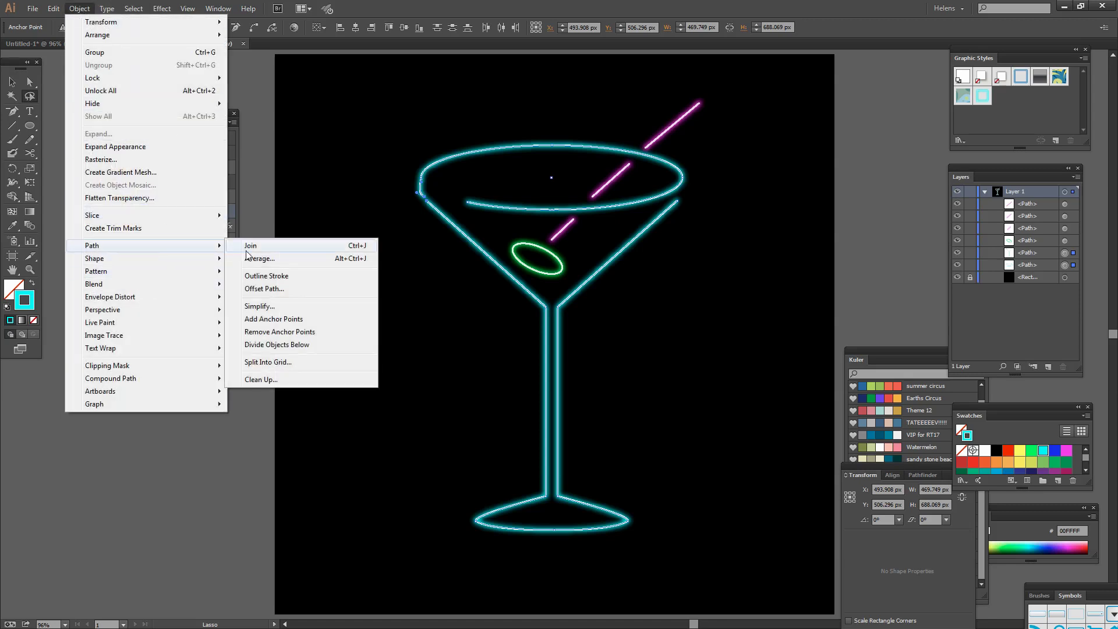
pyautogui.click(255, 247)
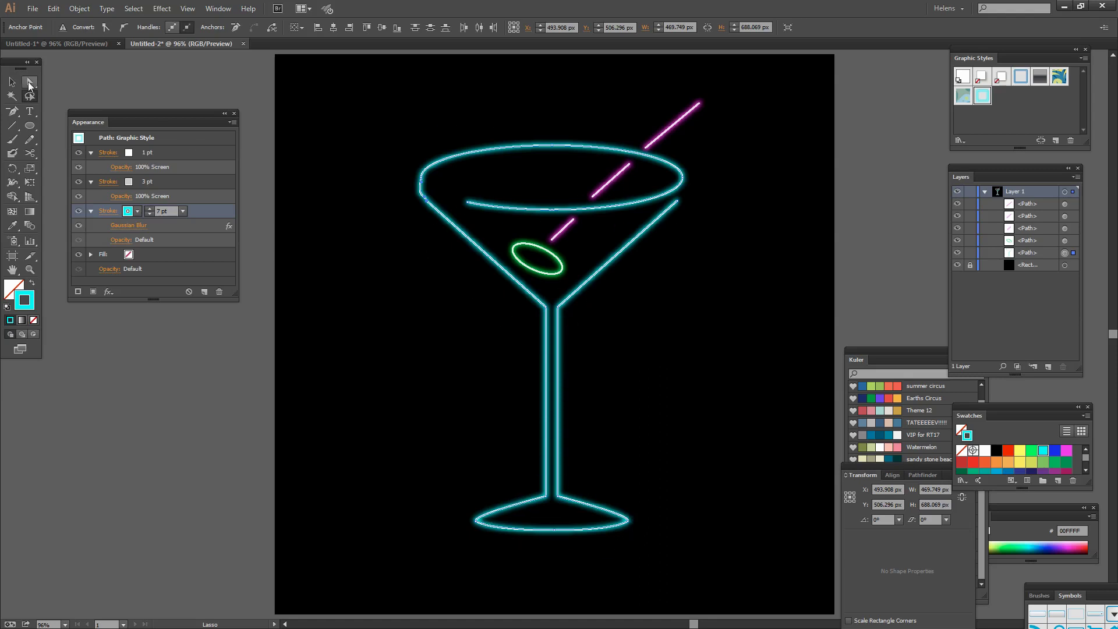
# Zoom in on the bowl's upper-left joint and delete the extra anchor on its left side.
pyautogui.click(29, 270)
pyautogui.moveTo(357, 146); pyautogui.dragTo(496, 234)
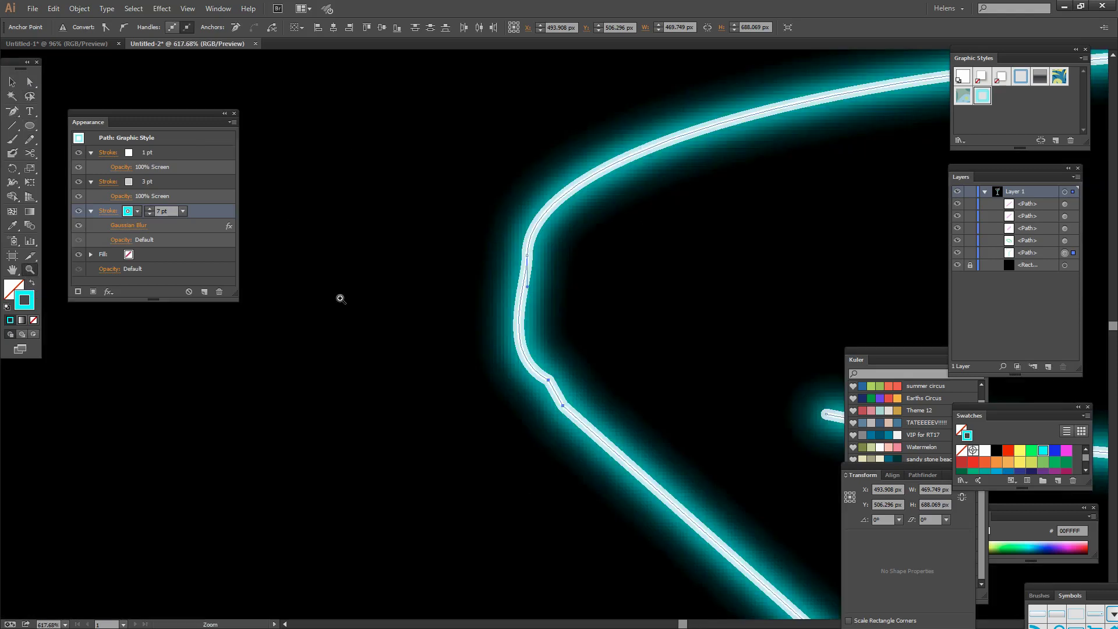
pyautogui.click(28, 83)
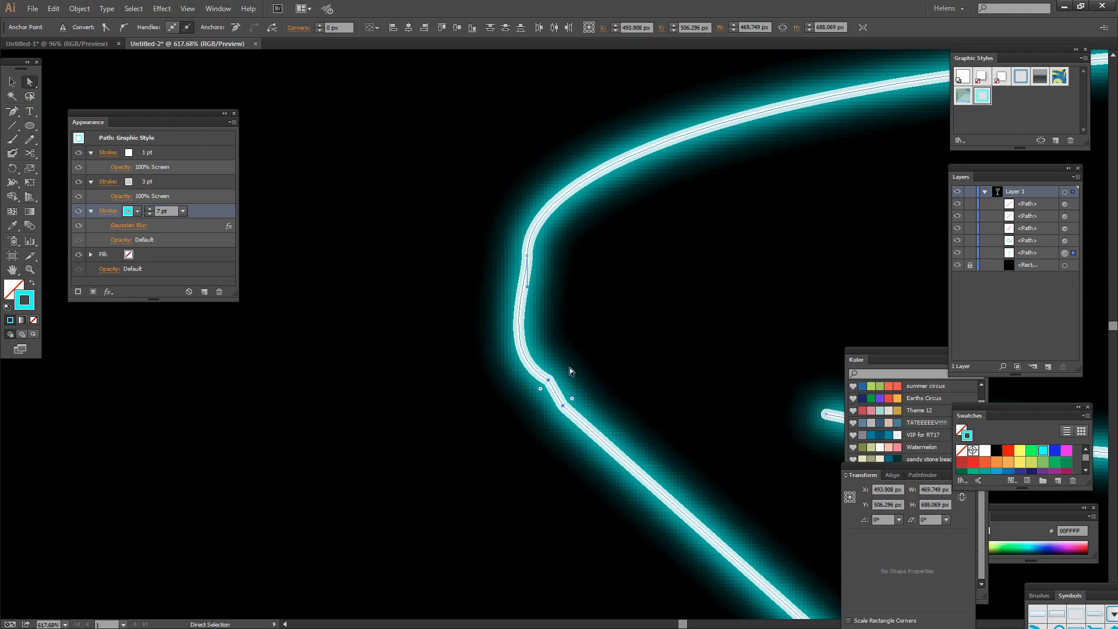
pyautogui.click(548, 380)
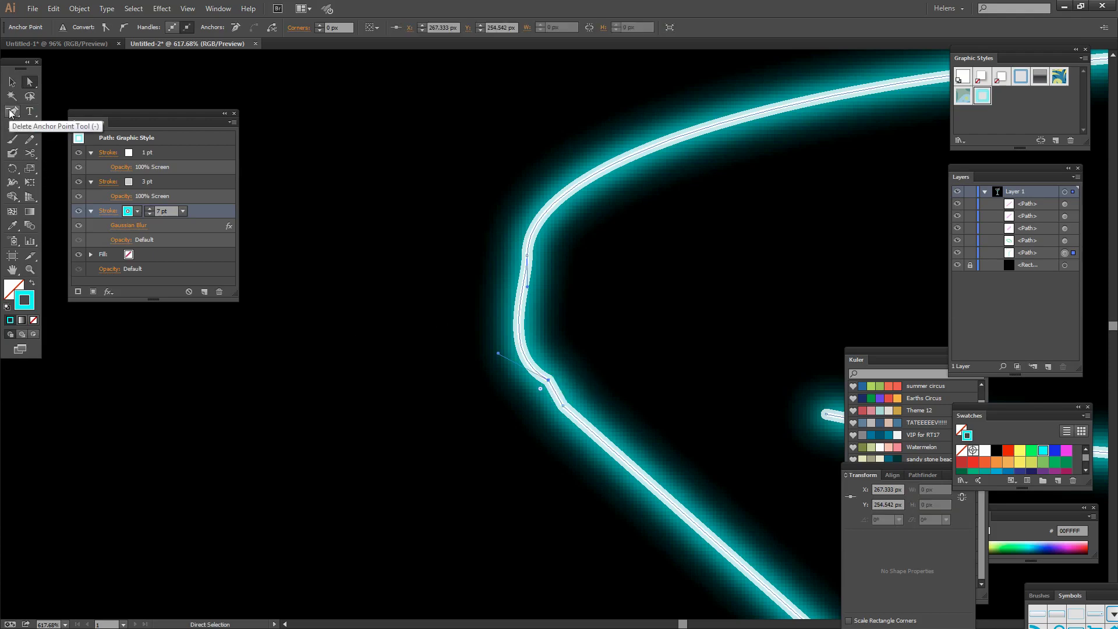
pyautogui.click(12, 110)
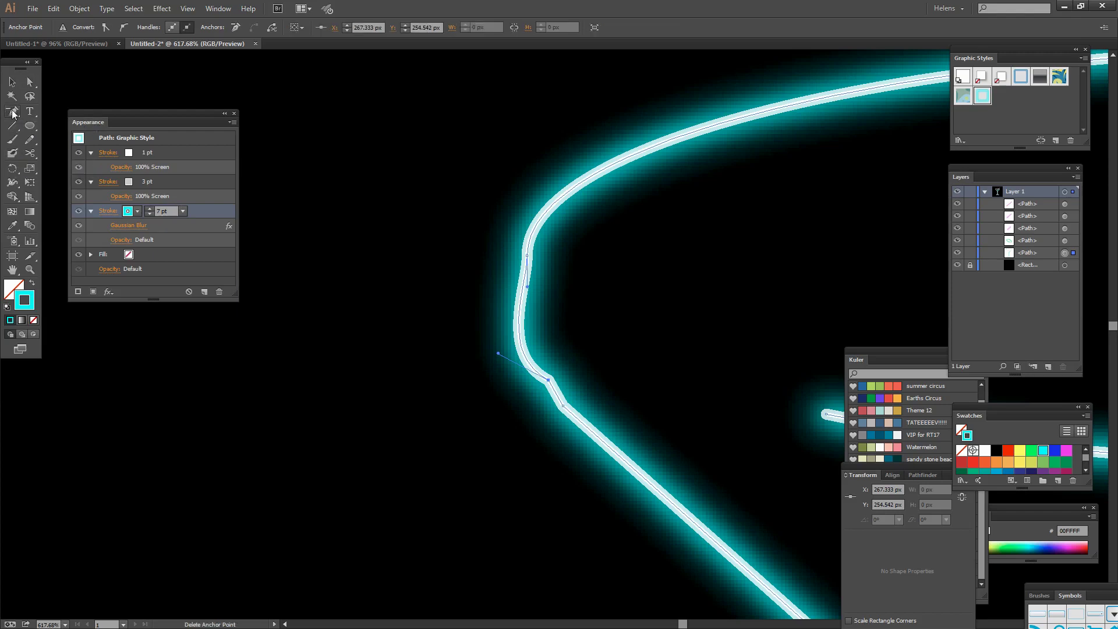
pyautogui.click(552, 382)
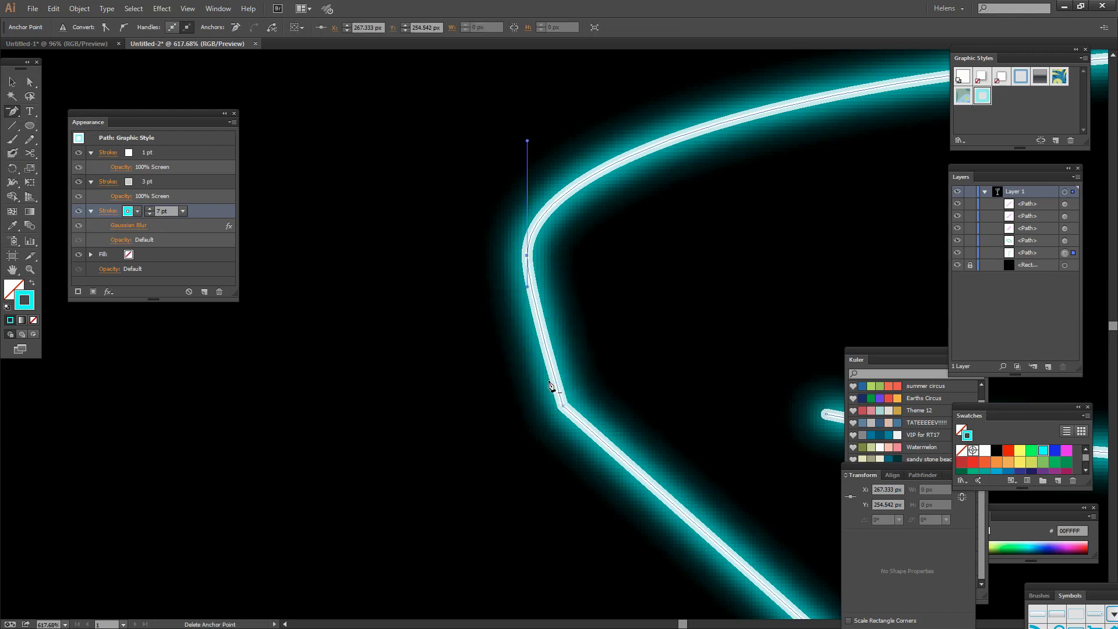
# Convert the bowl's side corner anchor to a smooth point and adjust its curve.
pyautogui.click(30, 82)
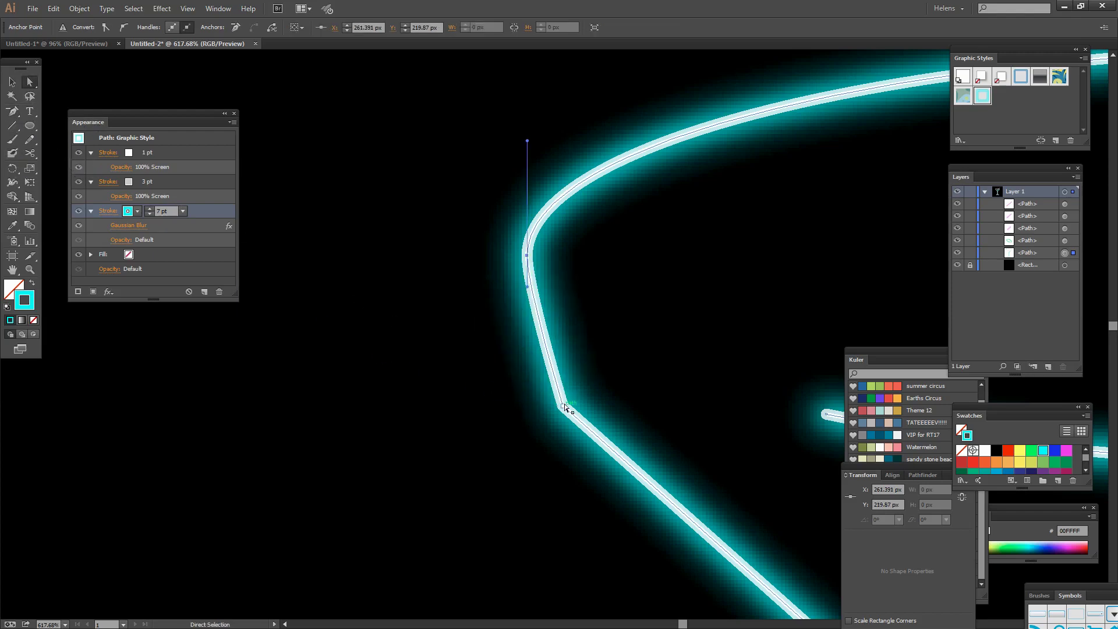
pyautogui.click(563, 405)
pyautogui.click(123, 27)
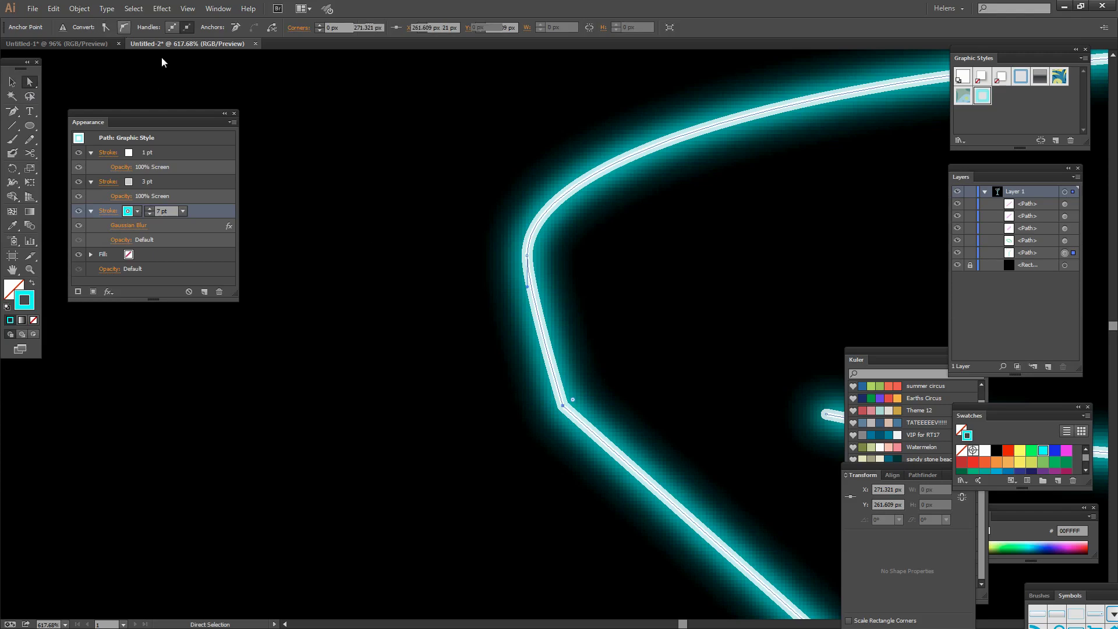
pyautogui.hotkey('ctrl', '0')
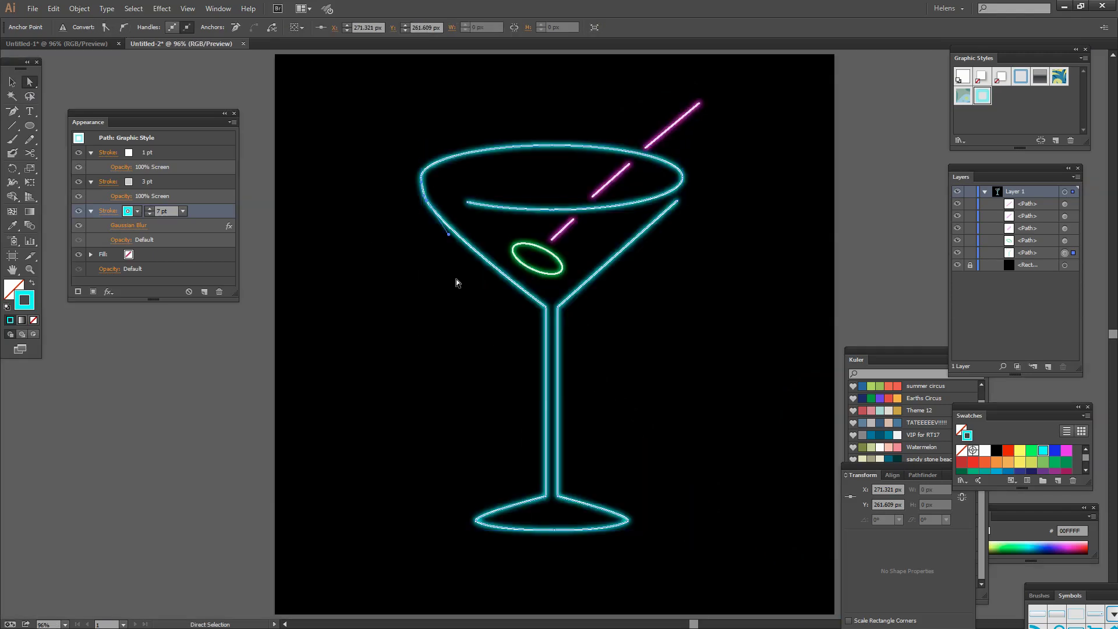
pyautogui.moveTo(447, 236); pyautogui.dragTo(452, 229)
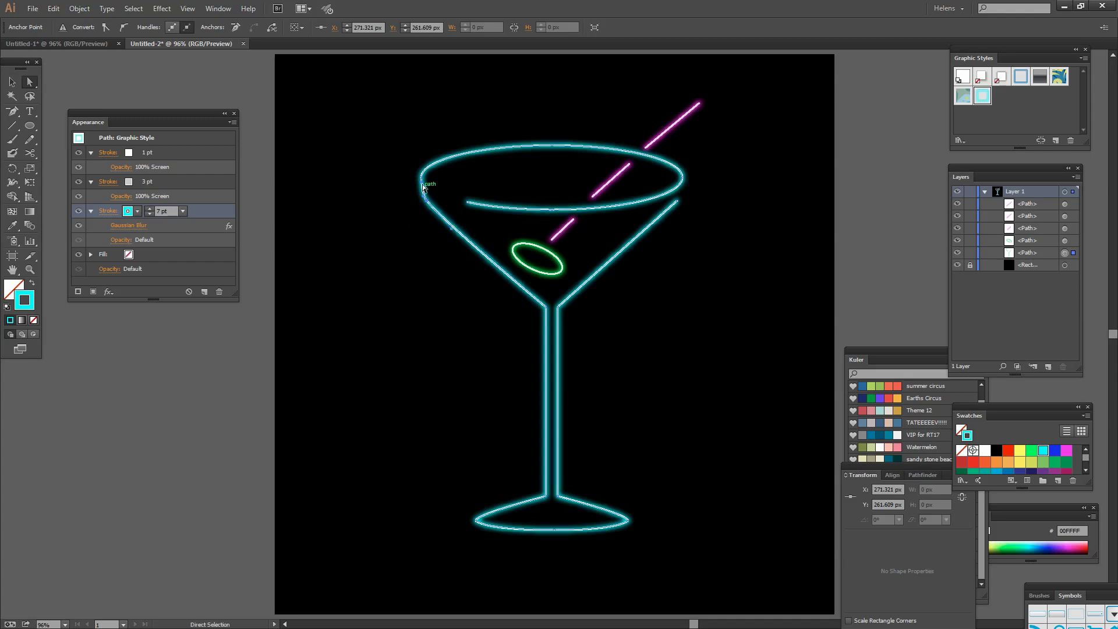
# Reshape the upper-left corner anchor's curve so the cyan rim flows into the bowl's side.
pyautogui.click(373, 225)
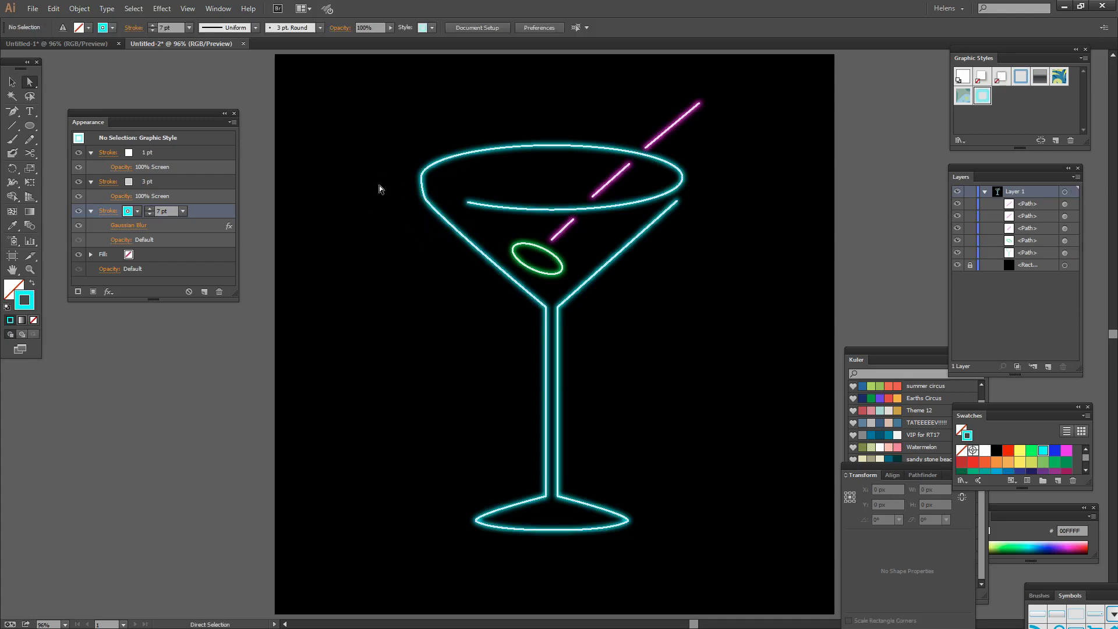
pyautogui.click(422, 179)
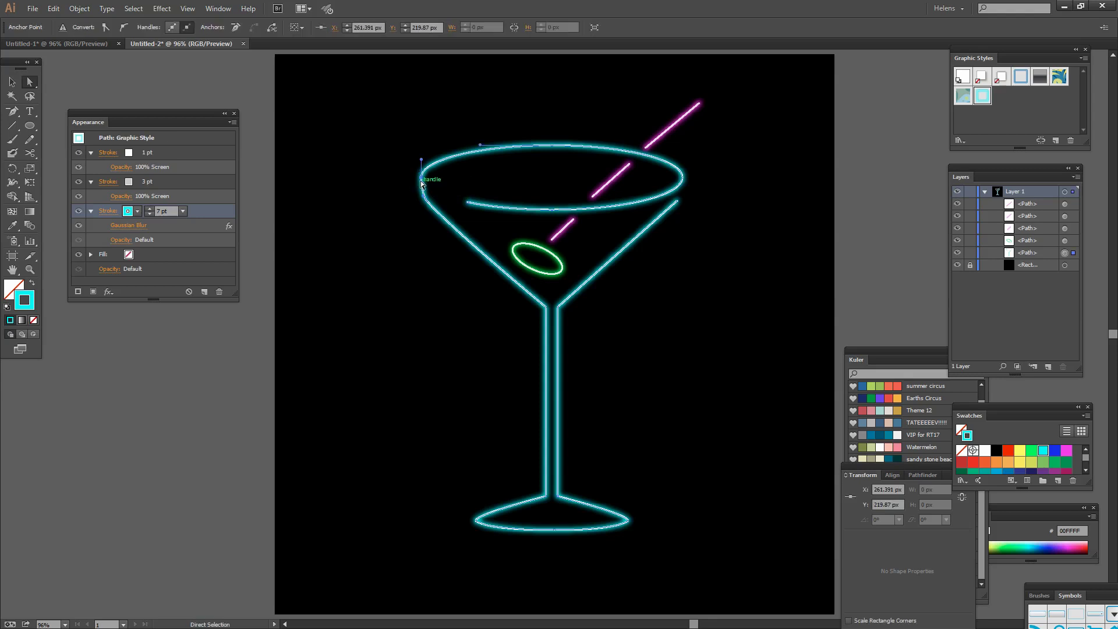
pyautogui.moveTo(422, 182); pyautogui.dragTo(418, 191)
pyautogui.click(362, 250)
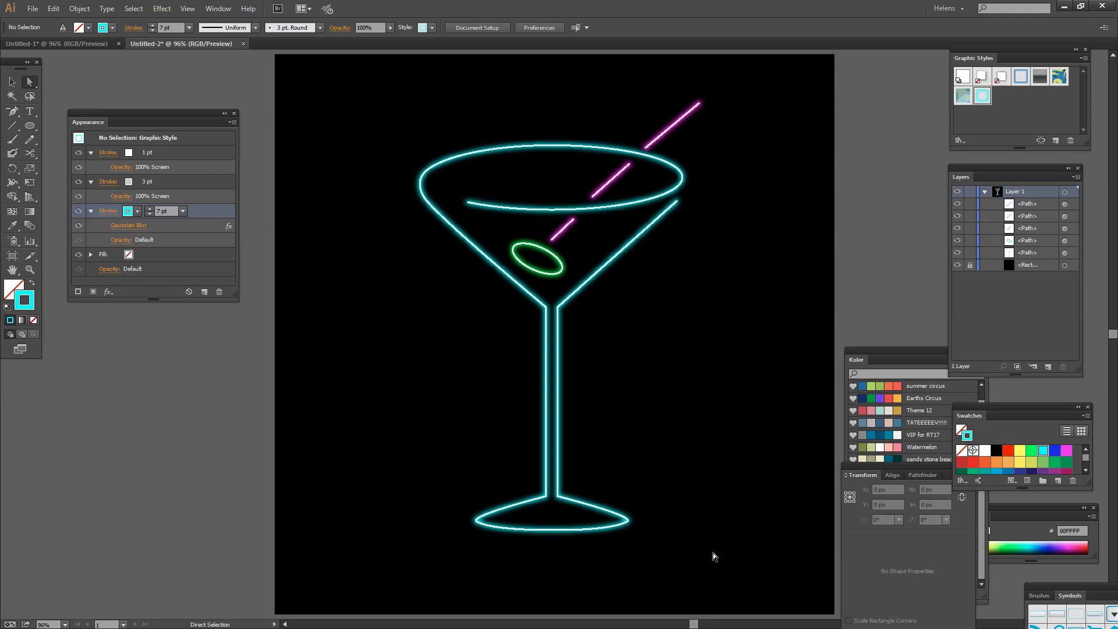
# Select the entire martini (glass, olive and straw) and rotate it clockwise to a jaunty tilt.
pyautogui.click(12, 82)
pyautogui.moveTo(389, 95); pyautogui.dragTo(735, 567)
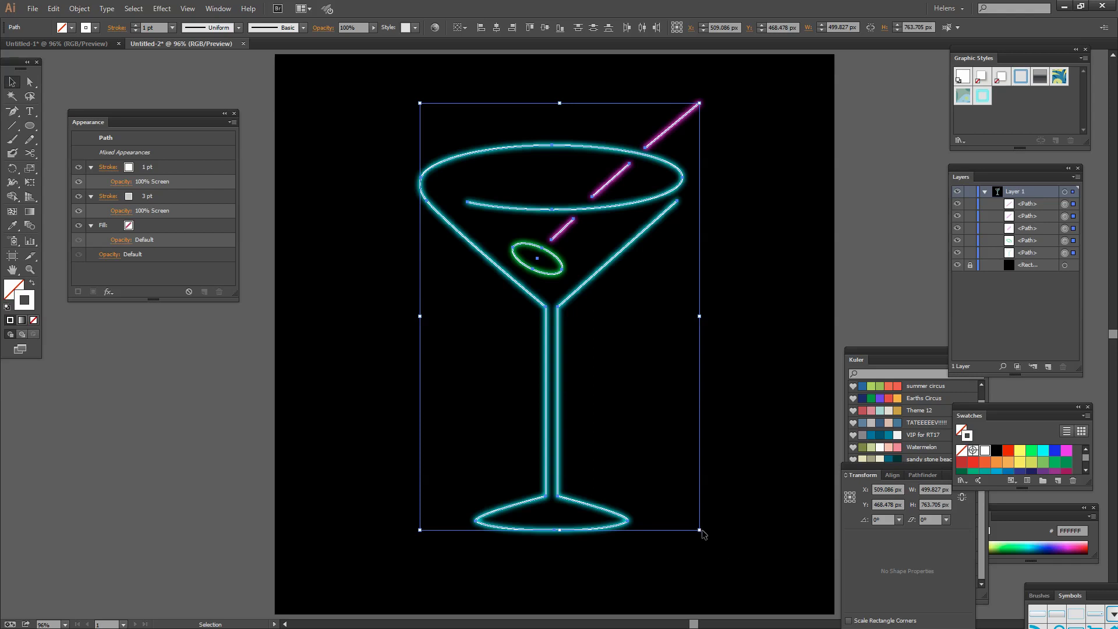
pyautogui.moveTo(697, 534); pyautogui.dragTo(679, 550)
pyautogui.click(754, 587)
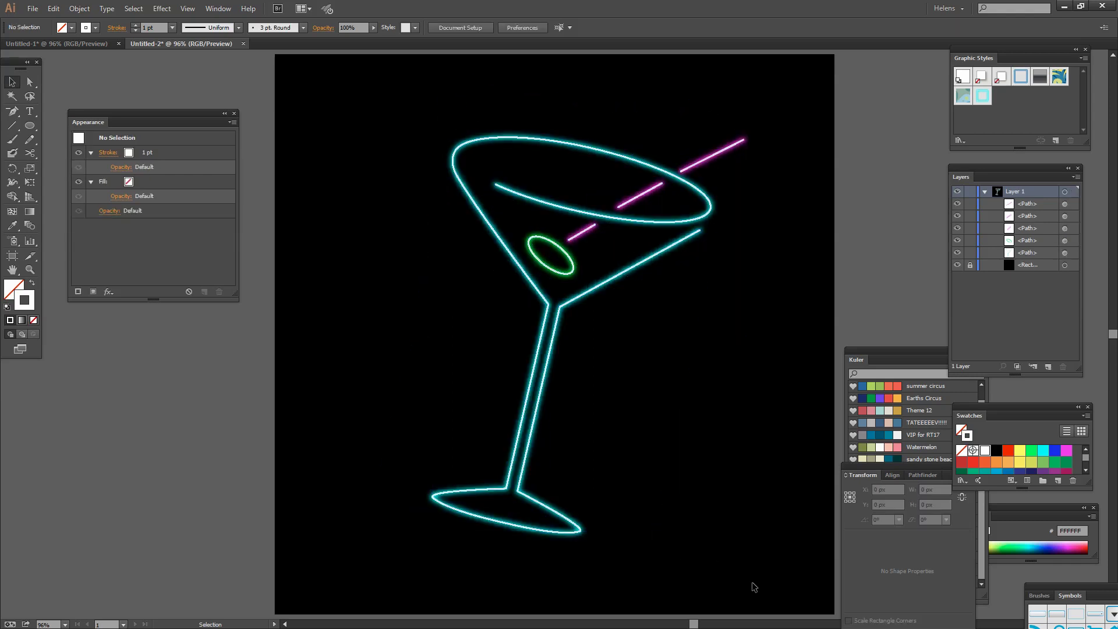